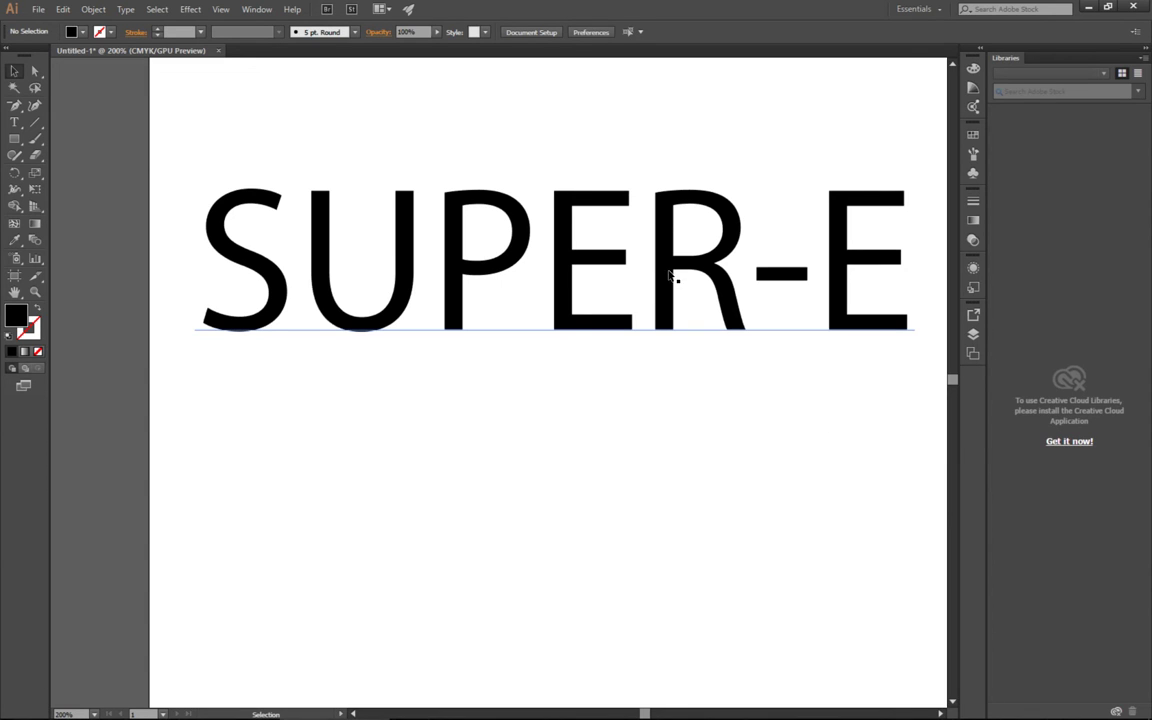
Highlight only the letter P in the SUPER-E text, and return to selecting the whole text object
{"action": "left_click", "coordinate": [14, 122]}
{"action": "left_click_drag", "start_coordinate": [428, 240], "coordinate": [540, 242]}
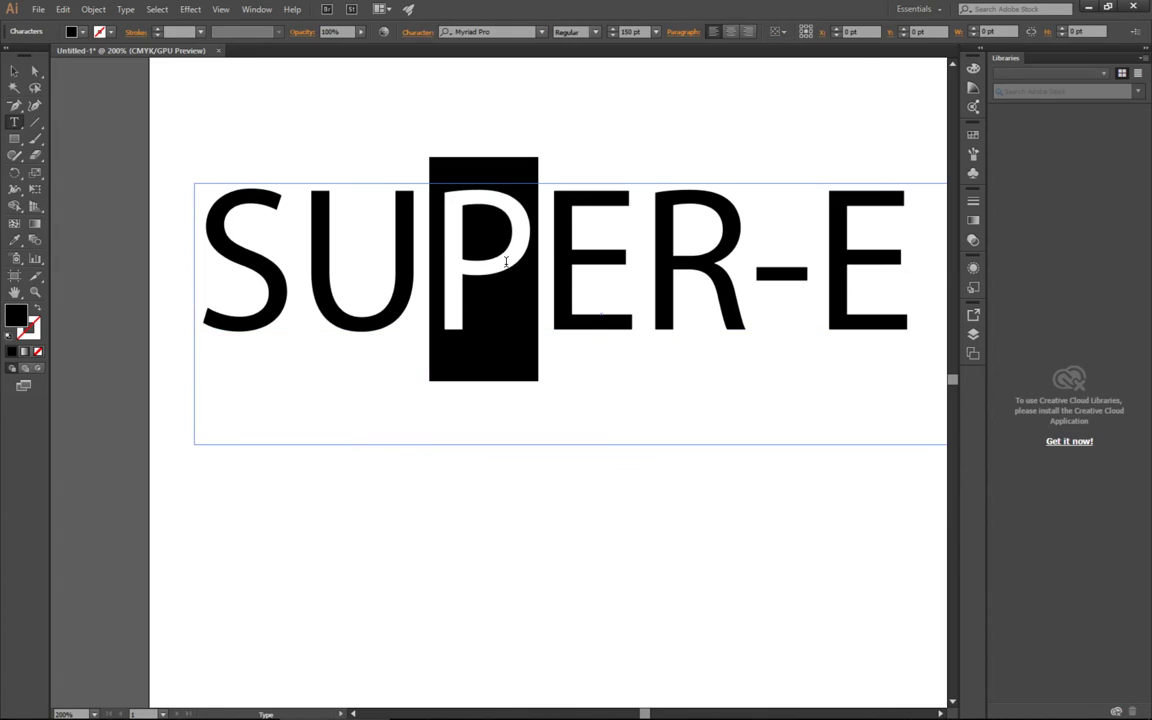
{"action": "left_click", "coordinate": [14, 70]}
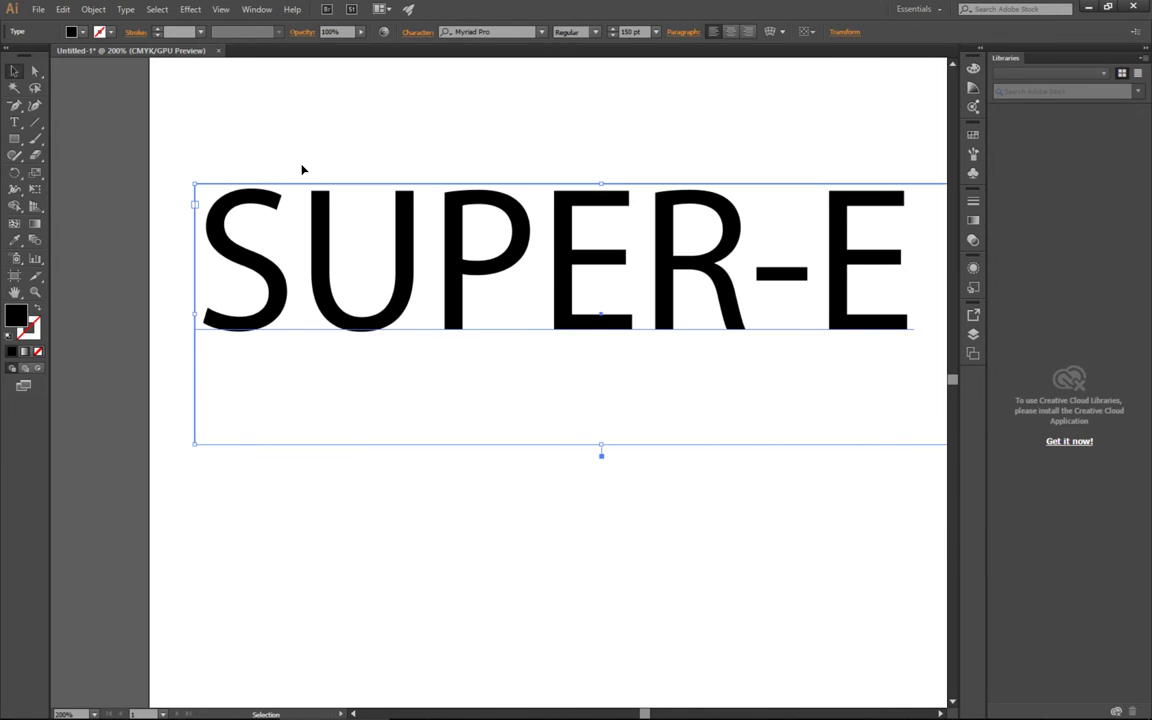
Try the Papyrus font on the SUPER-E text and undo the font change
{"action": "left_click", "coordinate": [16, 124]}
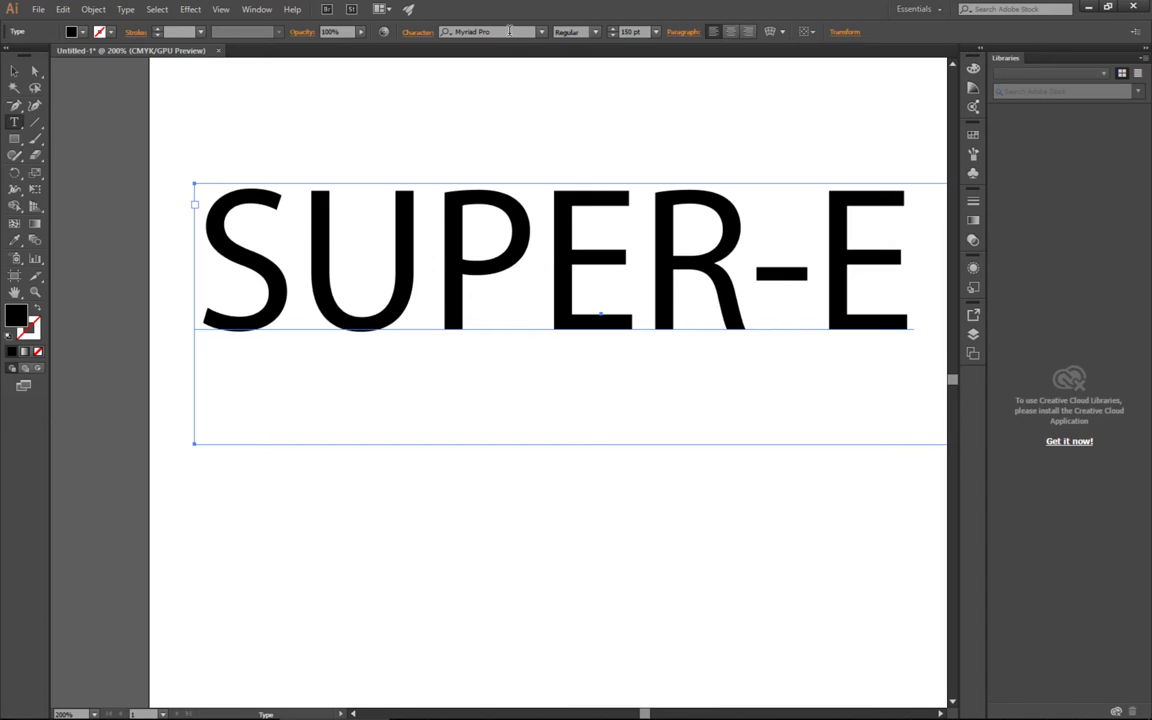
{"action": "left_click", "coordinate": [541, 32]}
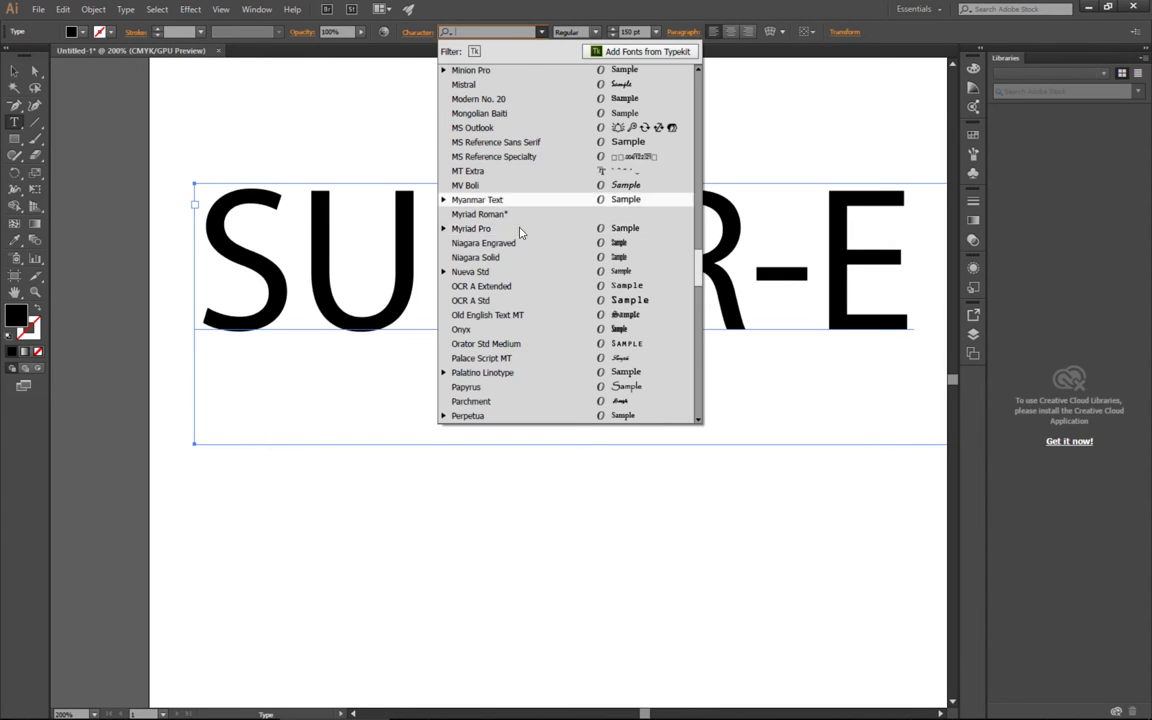
{"action": "scroll", "coordinate": [520, 235], "scroll_direction": "down", "scroll_amount": 5}
{"action": "scroll", "coordinate": [522, 240], "scroll_direction": "up", "scroll_amount": 10}
{"action": "scroll", "coordinate": [522, 230], "scroll_direction": "down", "scroll_amount": 6}
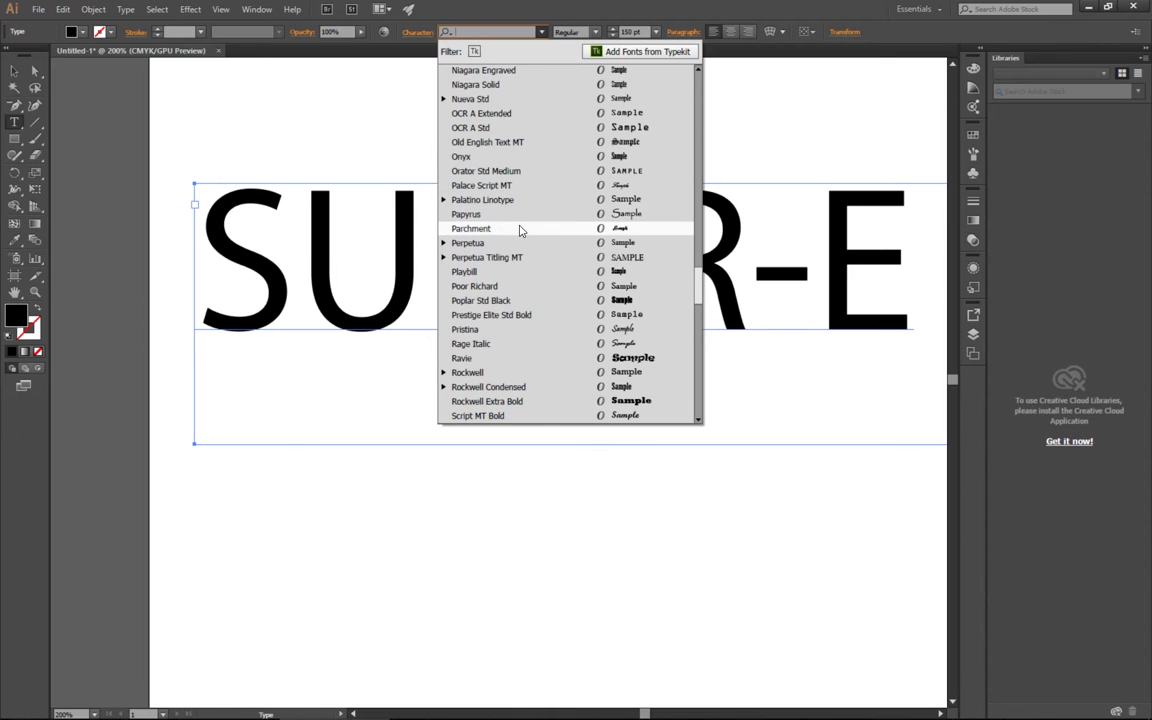
{"action": "left_click", "coordinate": [520, 216]}
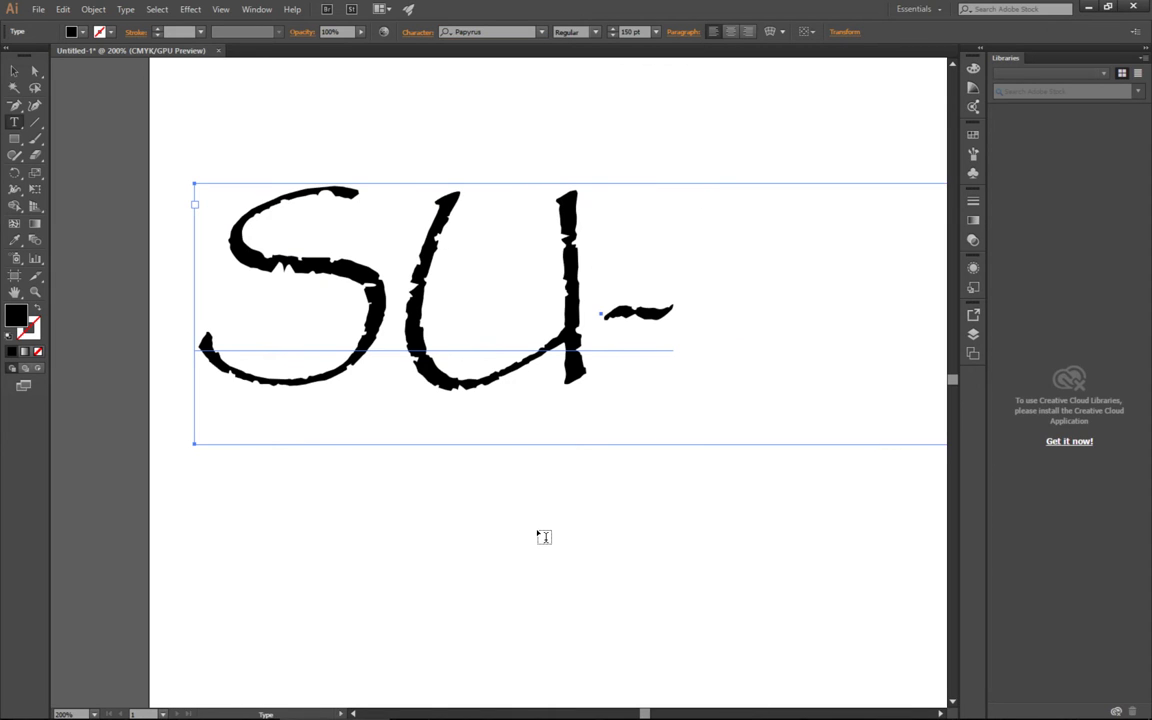
{"action": "key", "text": "ctrl+z"}
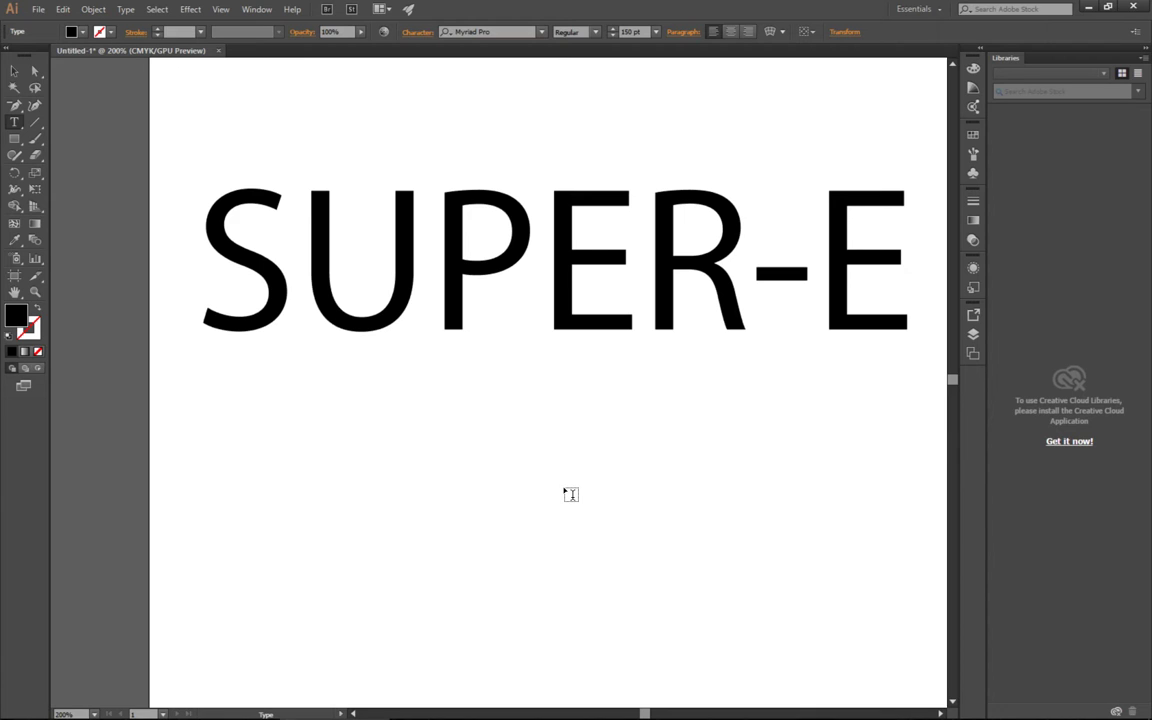
Convert the SUPER-E text to outlines and deselect it
{"action": "left_click", "coordinate": [12, 72]}
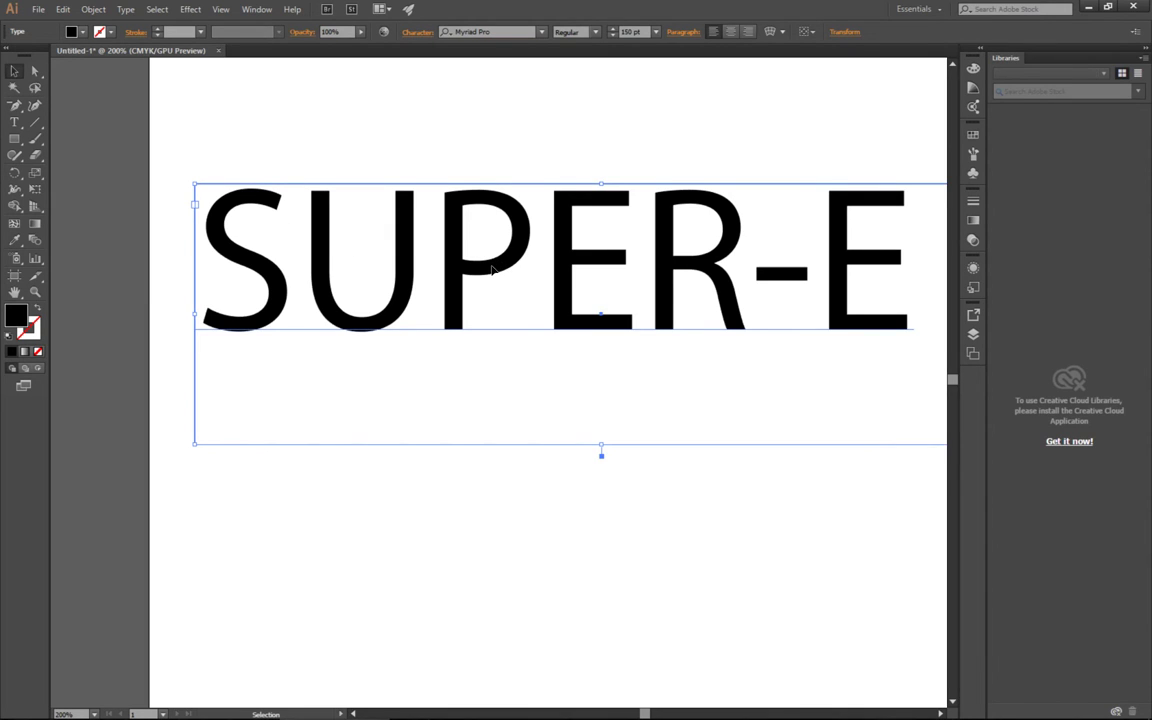
{"action": "right_click", "coordinate": [497, 267]}
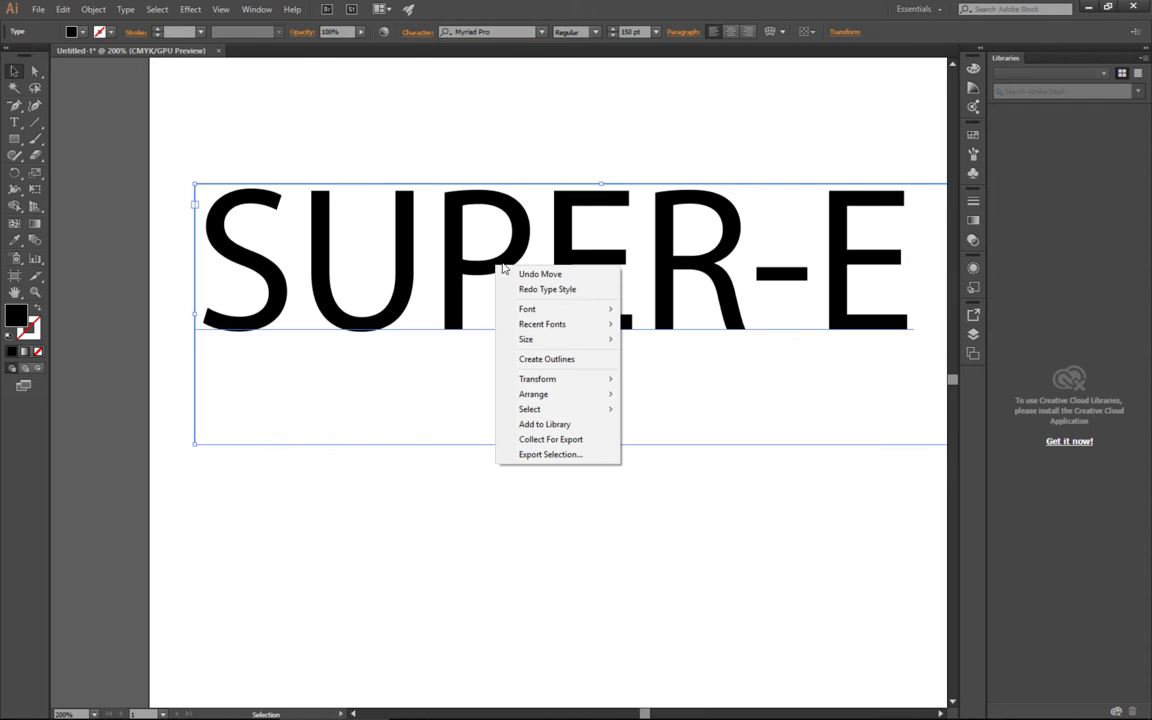
{"action": "left_click", "coordinate": [557, 360]}
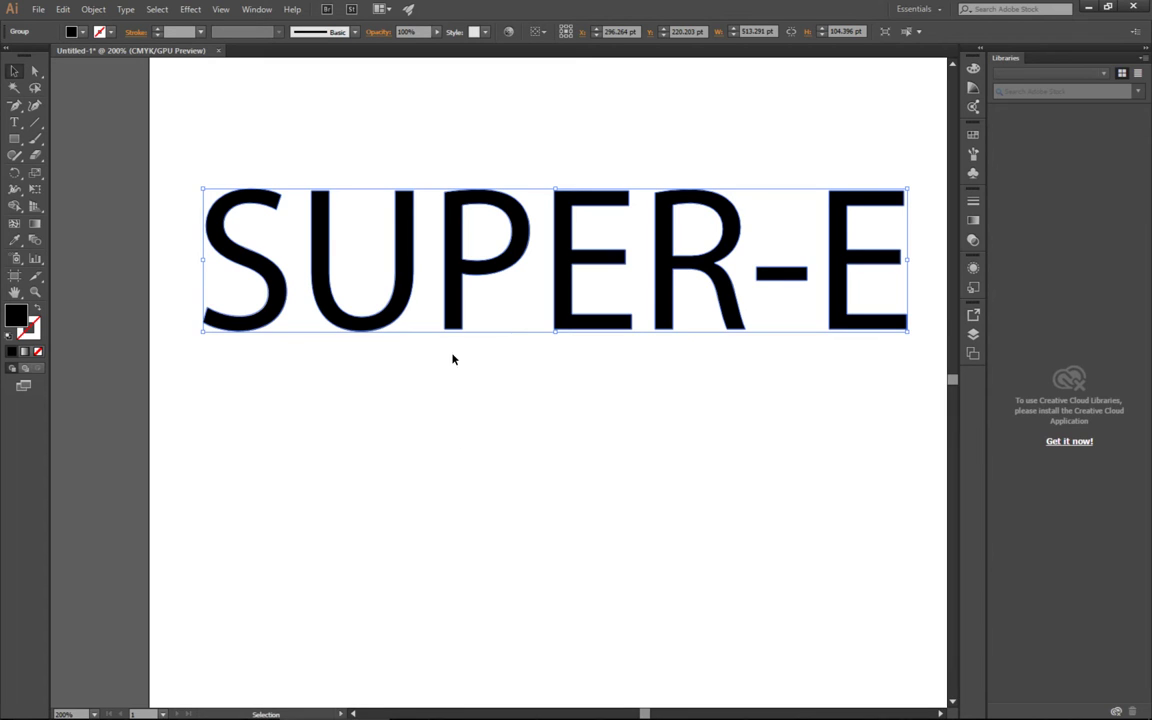
{"action": "left_click", "coordinate": [733, 493]}
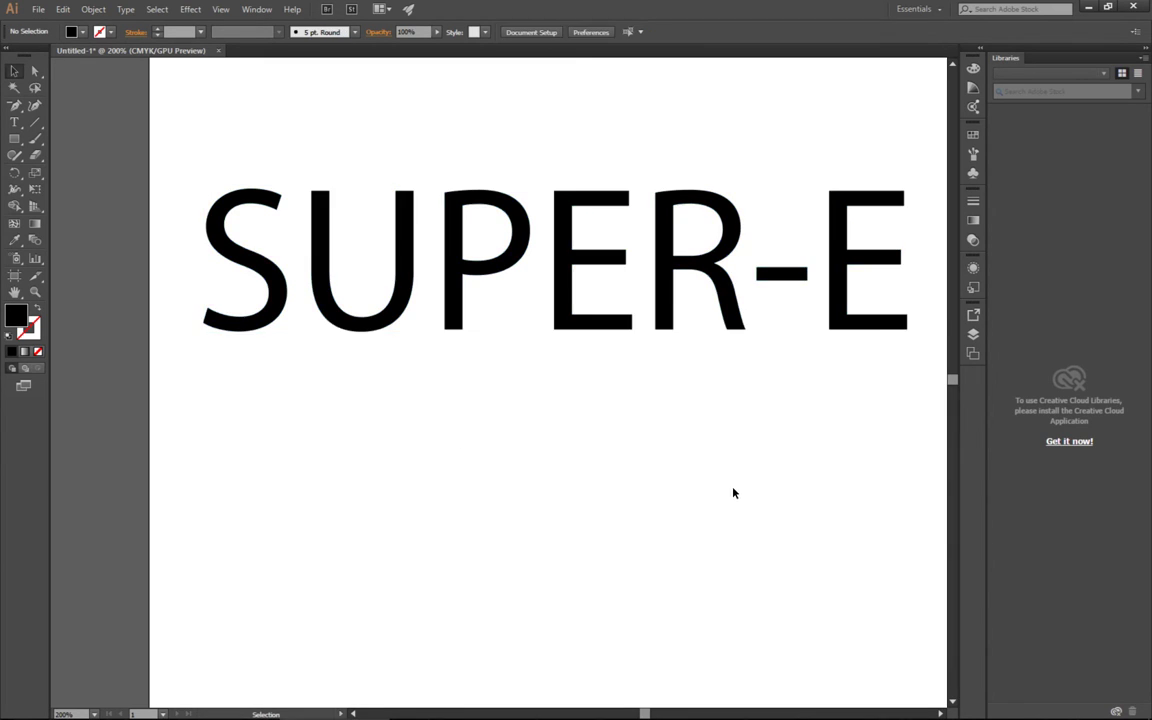
Try pulling the P's top anchor point up to about X 242 pt, Y 146 pt, and undo the distortion
{"action": "left_click", "coordinate": [35, 72]}
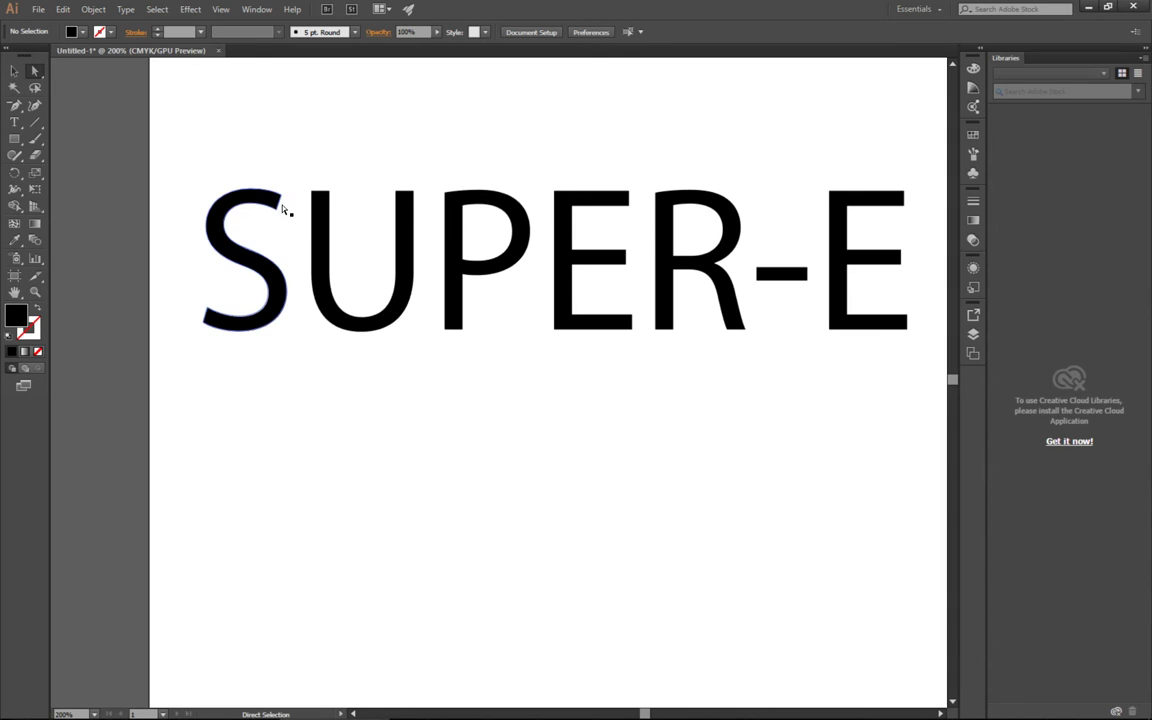
{"action": "left_click", "coordinate": [460, 275]}
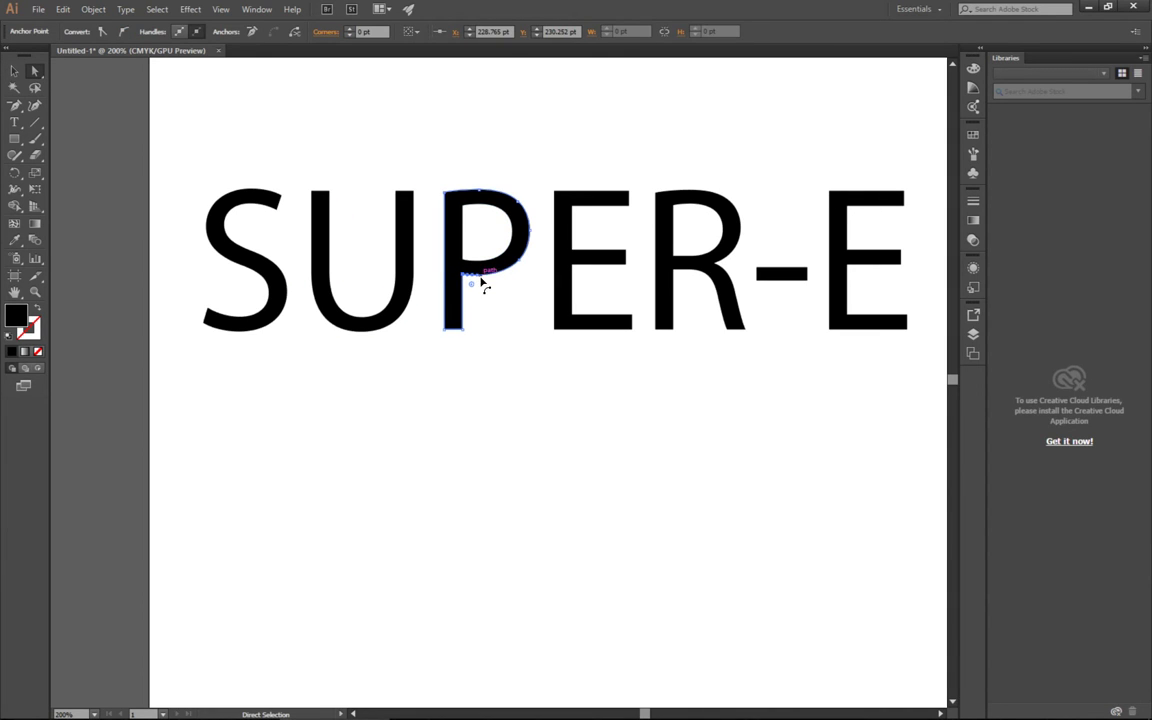
{"action": "key", "text": "ctrl+equal"}
{"action": "key", "text": "ctrl+equal"}
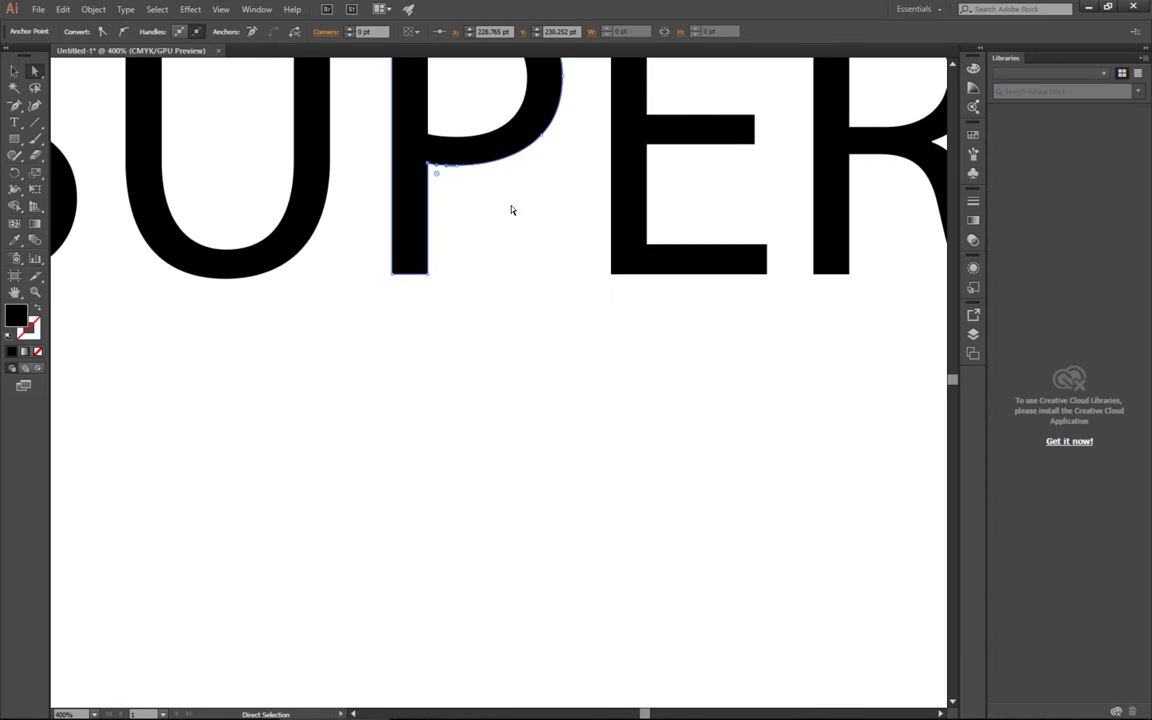
{"action": "left_click_drag", "start_coordinate": [510, 198], "coordinate": [584, 388]}
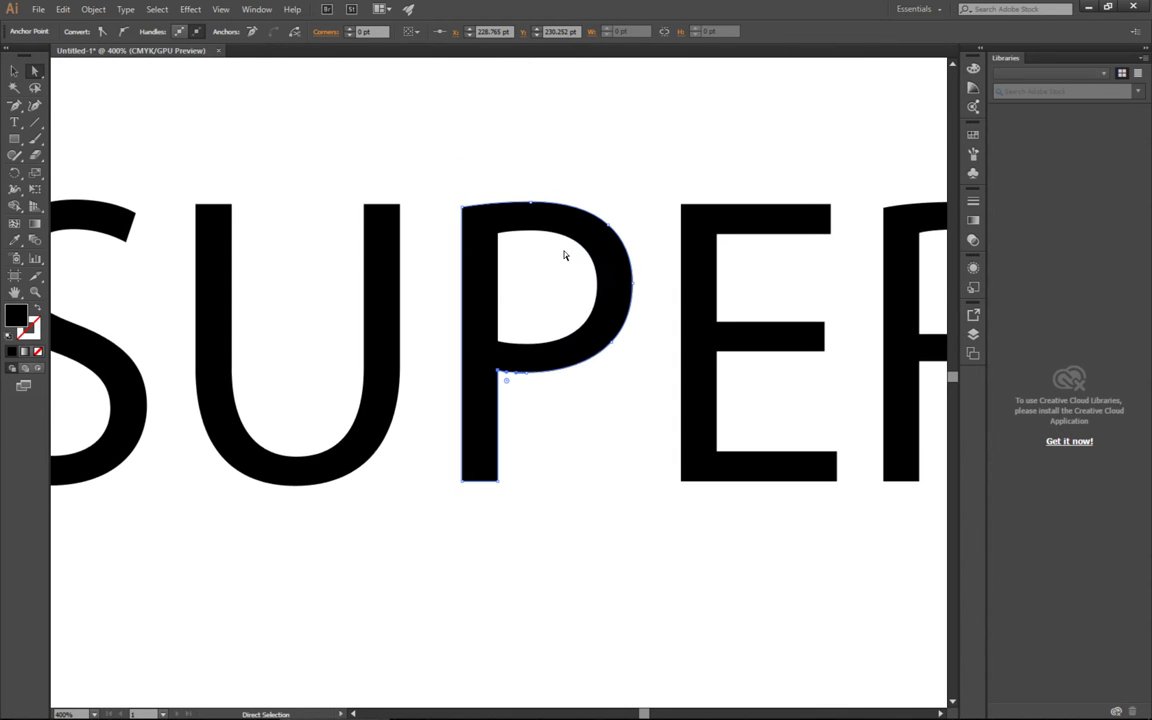
{"action": "left_click_drag", "start_coordinate": [535, 203], "coordinate": [535, 142]}
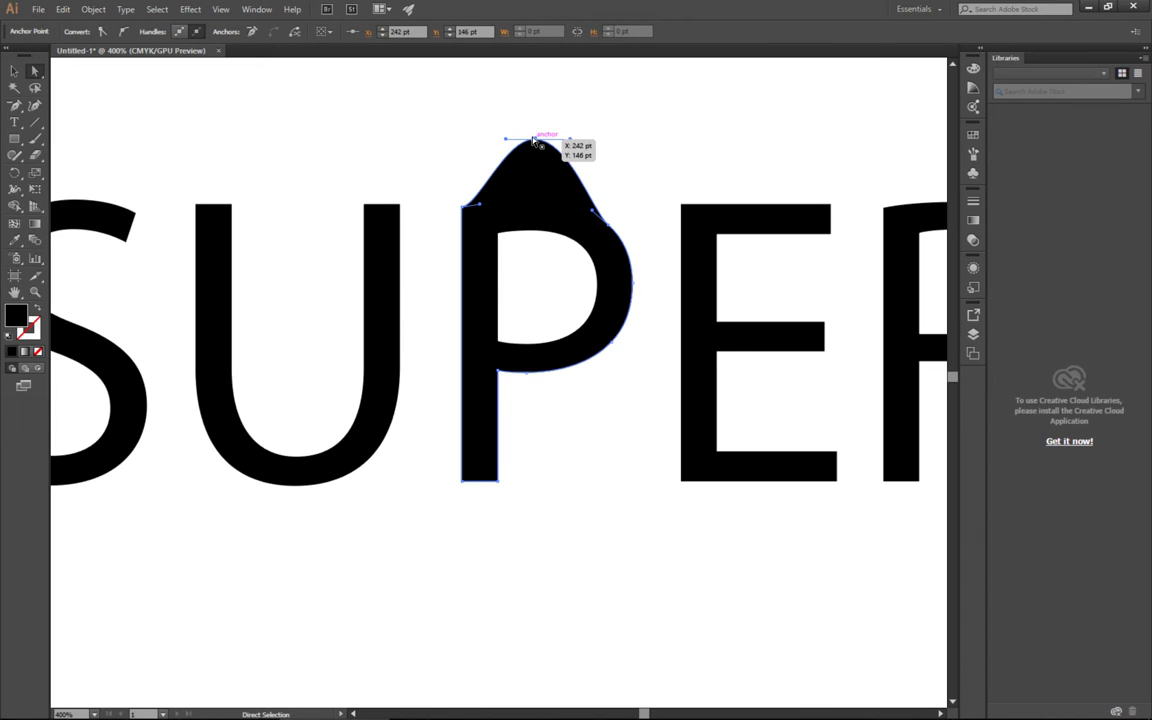
{"action": "key", "text": "ctrl+z"}
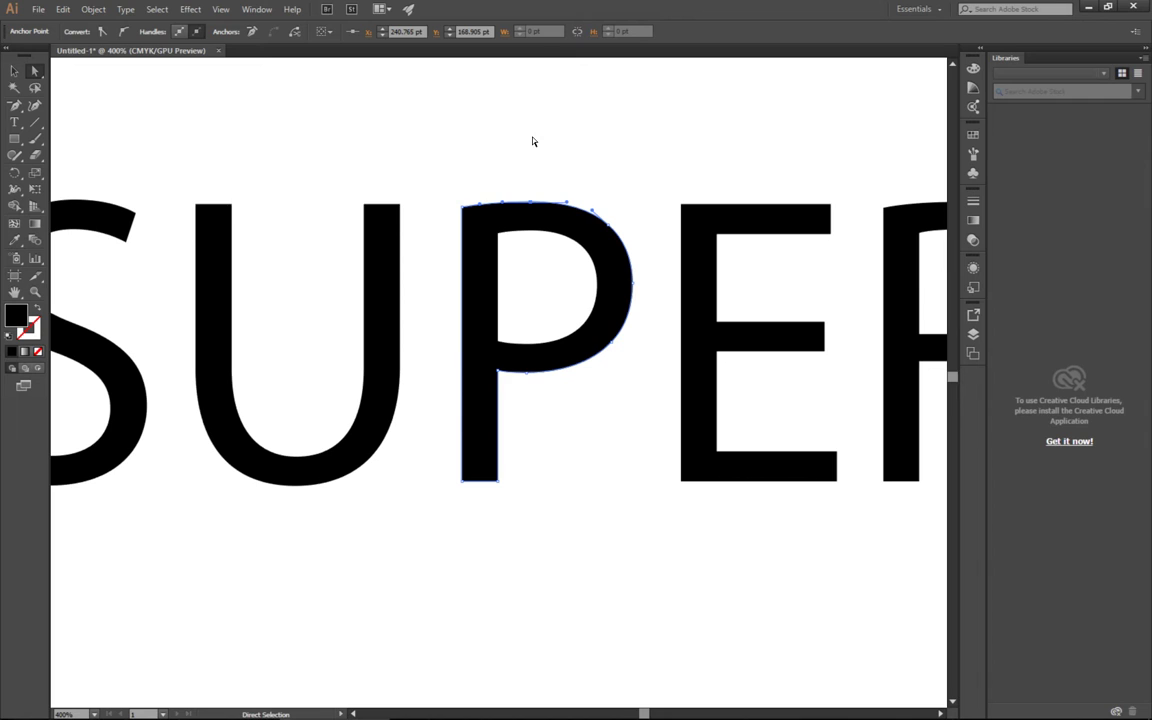
Reposition the whole outlined SUPER-E group on the artboard at about X 289 pt, Y 201 pt
{"action": "key", "text": "ctrl+minus"}
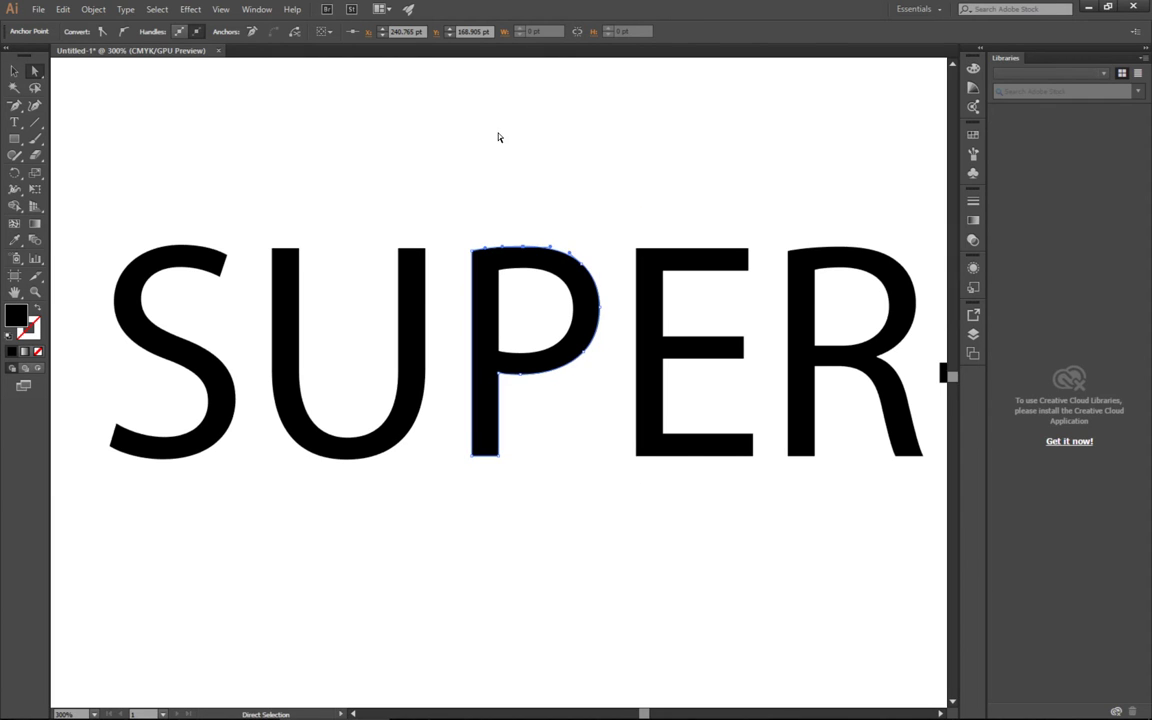
{"action": "key", "text": "ctrl+minus"}
{"action": "left_click", "coordinate": [14, 71]}
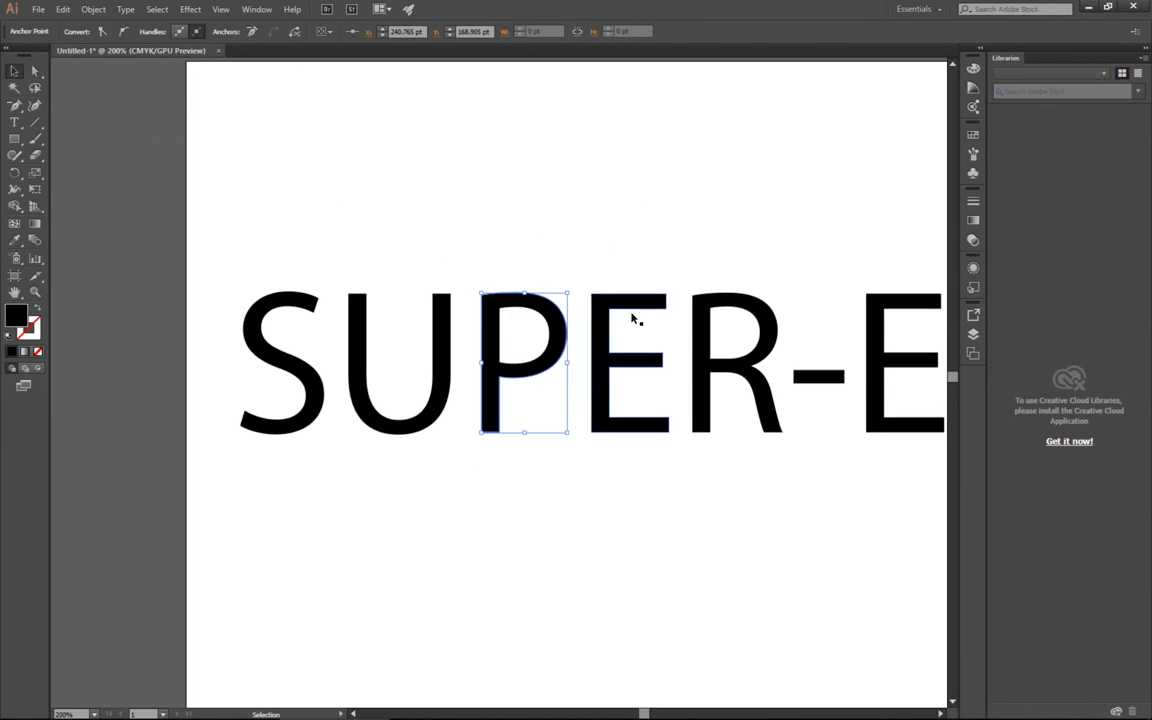
{"action": "left_click", "coordinate": [668, 273]}
{"action": "key", "text": "ctrl+minus"}
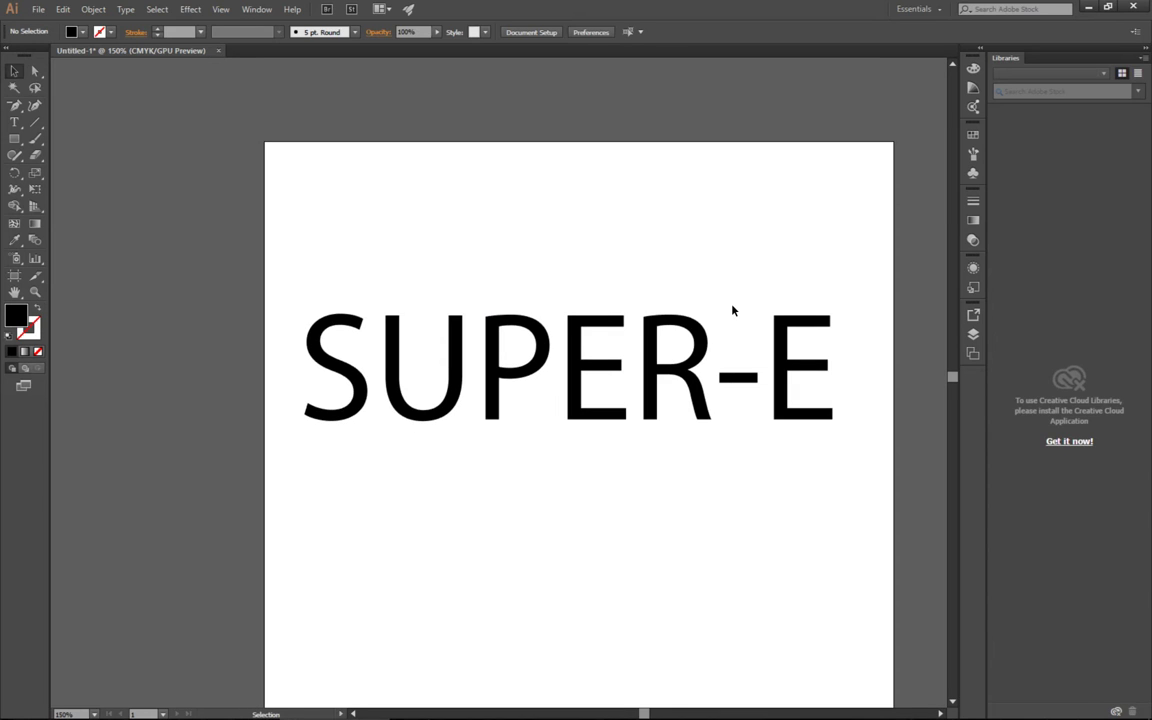
{"action": "left_click", "coordinate": [650, 357]}
{"action": "mouse_move", "coordinate": [651, 356]}
{"action": "left_mouse_down"}
{"action": "mouse_move", "coordinate": [620, 260]}
{"action": "mouse_move", "coordinate": [631, 406]}
{"action": "mouse_move", "coordinate": [644, 362]}
{"action": "left_mouse_up"}
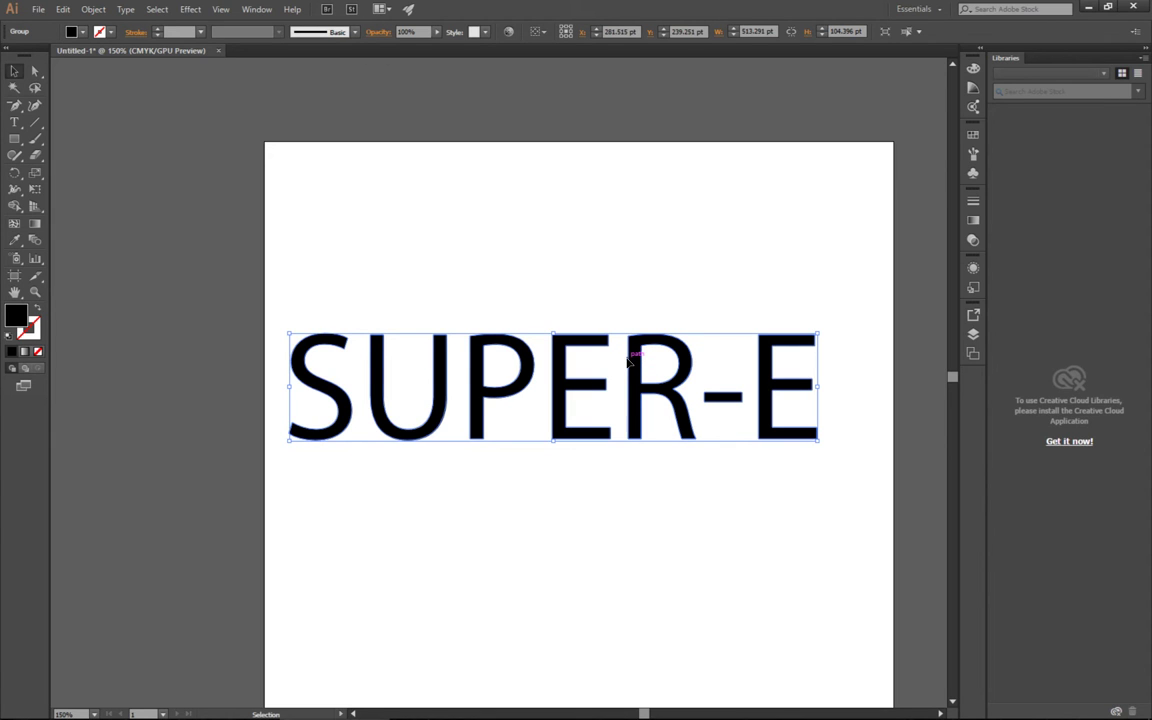
{"action": "left_click_drag", "start_coordinate": [630, 411], "coordinate": [636, 347]}
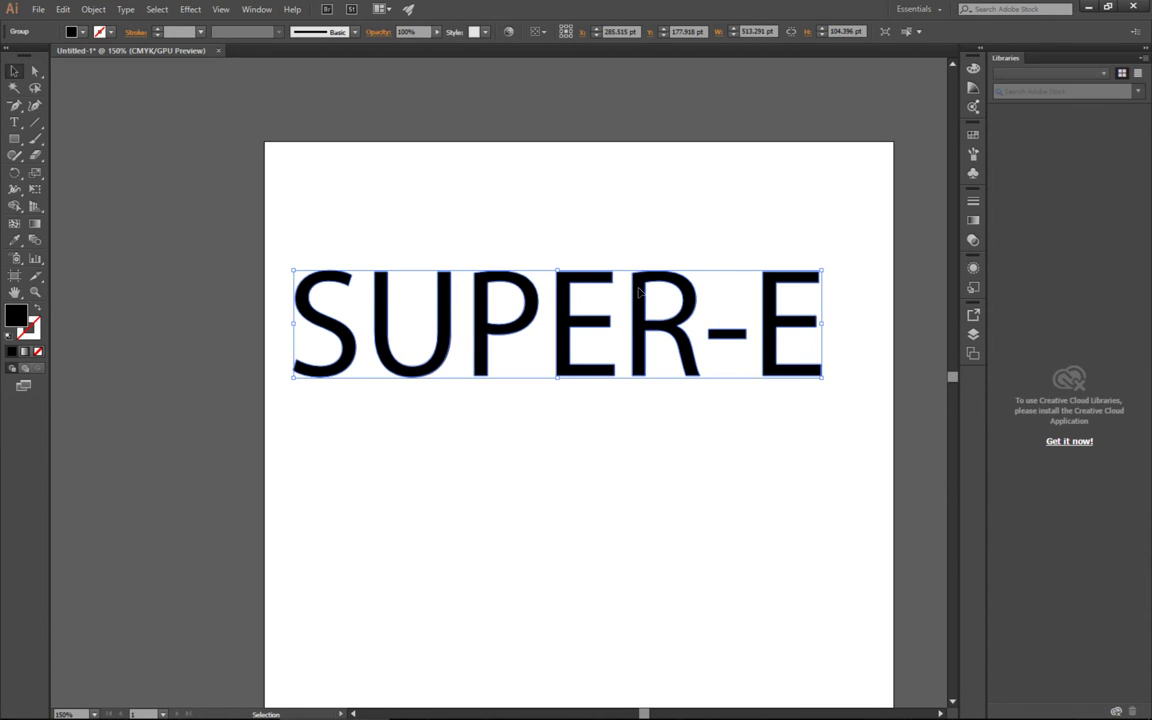
{"action": "left_click_drag", "start_coordinate": [640, 289], "coordinate": [643, 312]}
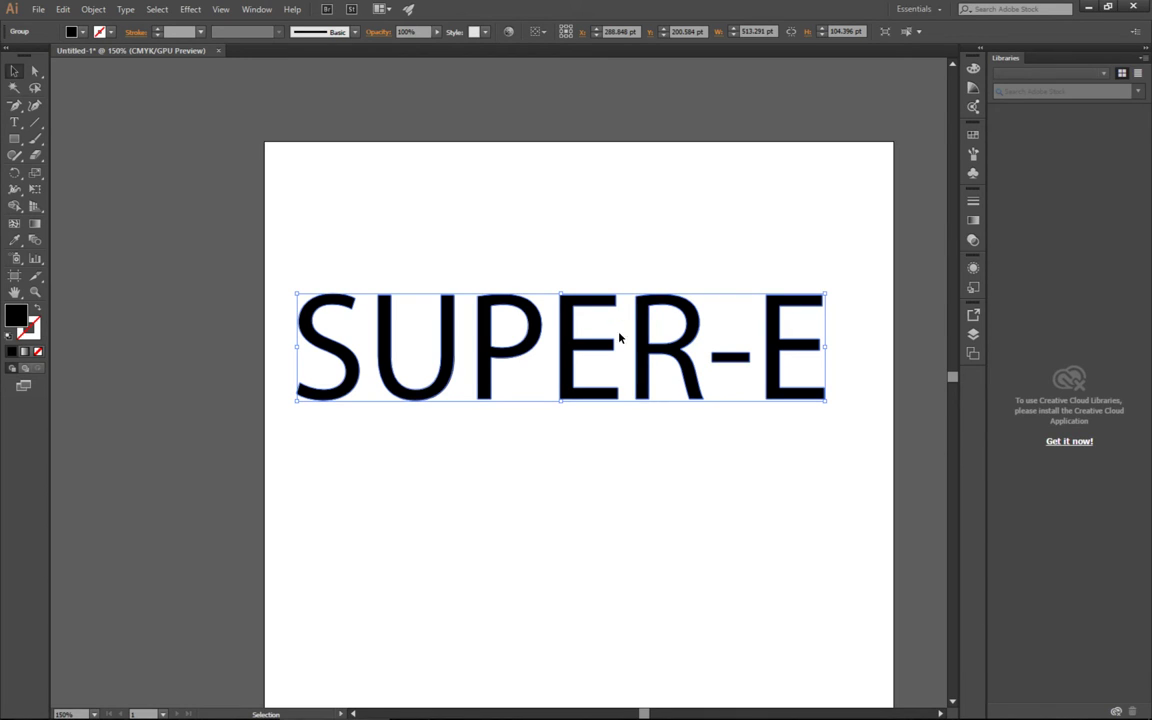
Try to ungroup the outlined SUPER-E lettering
{"action": "left_click", "coordinate": [615, 240]}
{"action": "left_click", "coordinate": [574, 346]}
{"action": "right_click", "coordinate": [577, 351]}
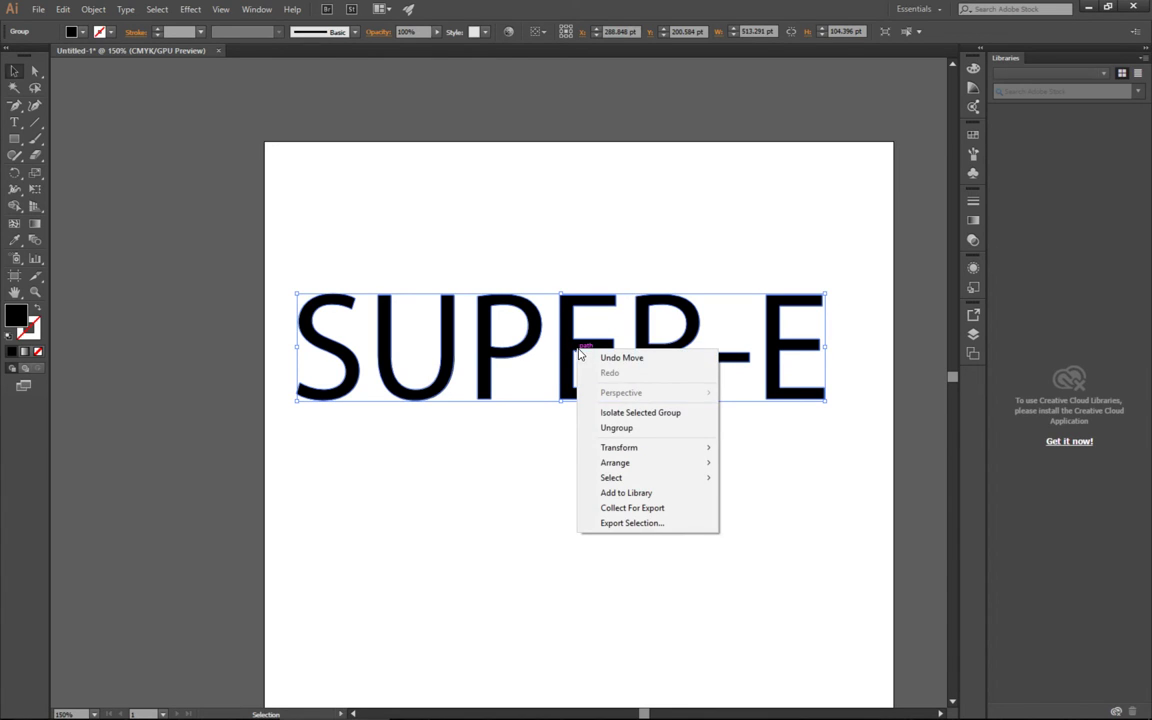
{"action": "left_click", "coordinate": [636, 430]}
{"action": "left_click", "coordinate": [499, 432]}
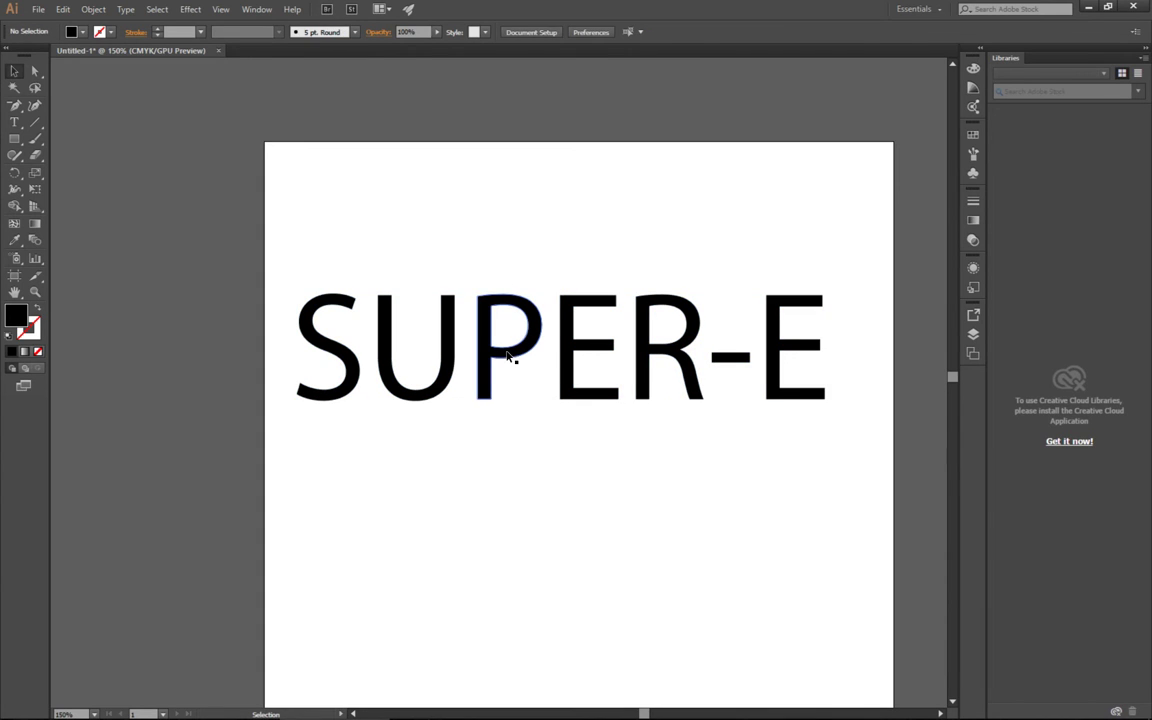
Try moving only the P about 22 pt down inside the isolated group, undo the move and exit isolation mode
{"action": "double_click", "coordinate": [507, 356]}
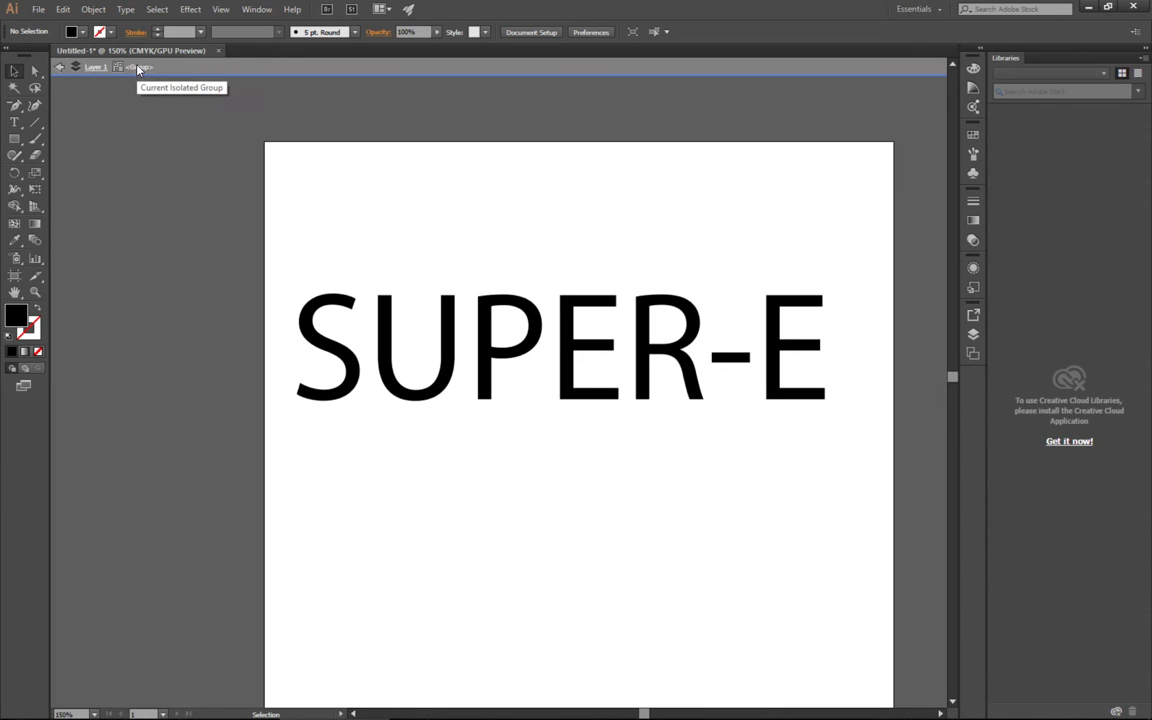
{"action": "left_click", "coordinate": [488, 353]}
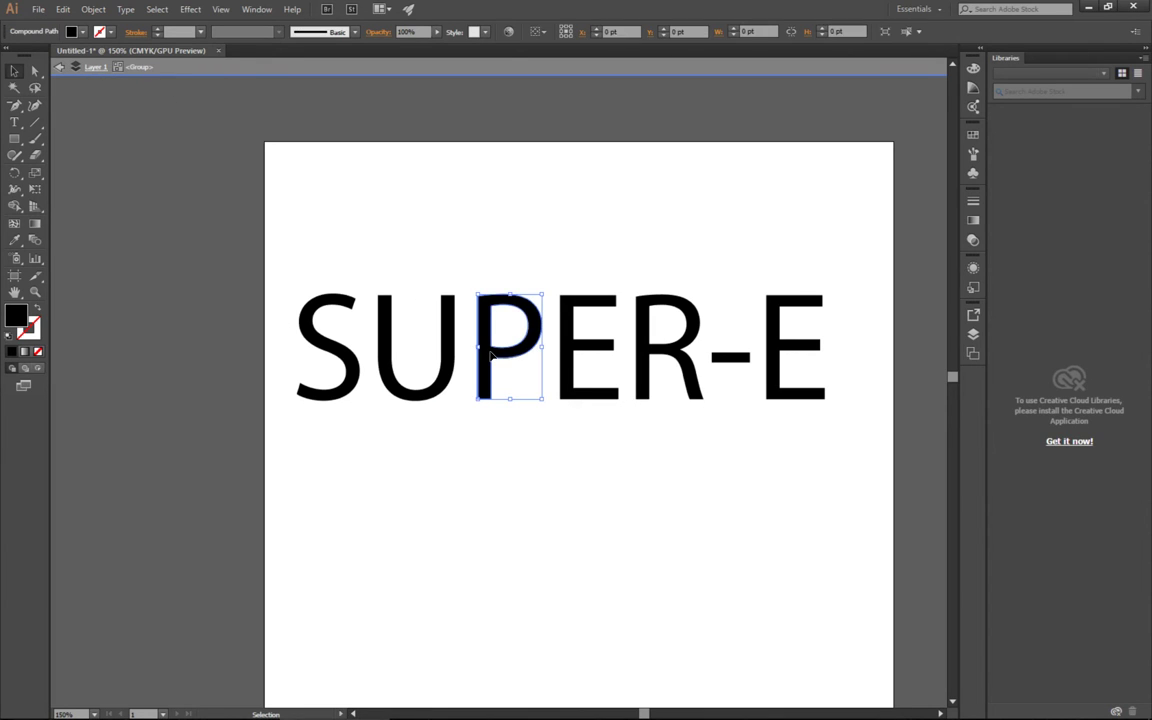
{"action": "left_click_drag", "start_coordinate": [490, 353], "coordinate": [490, 376]}
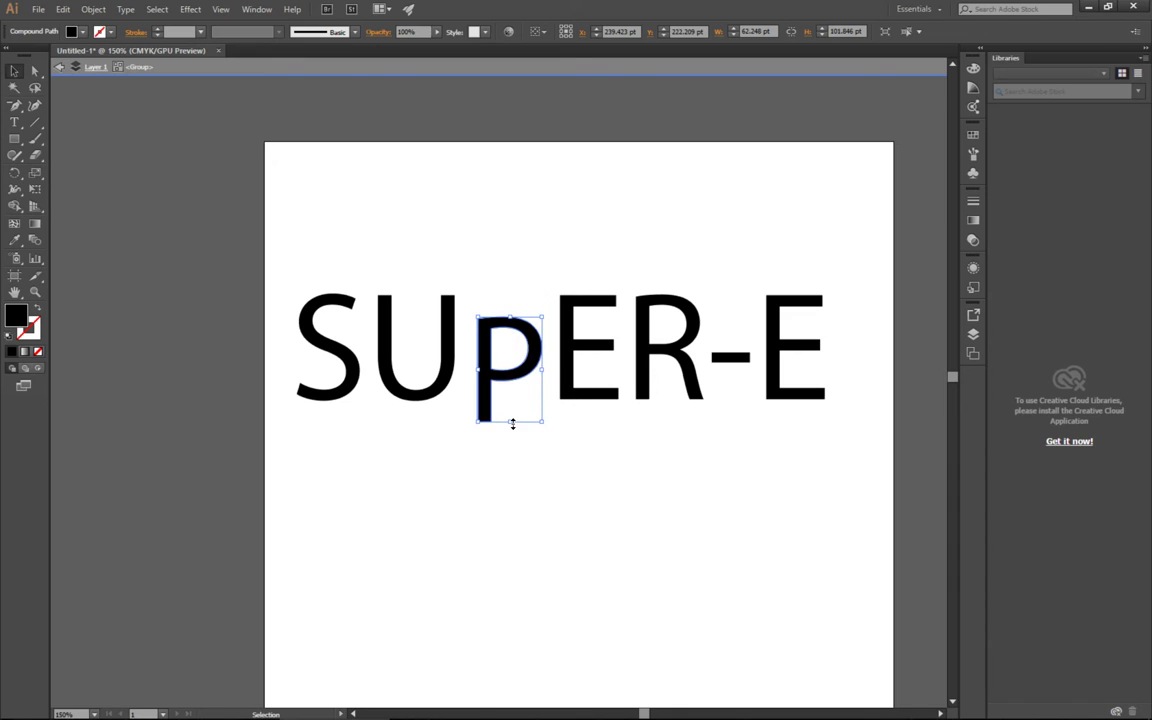
{"action": "key", "text": "ctrl+z"}
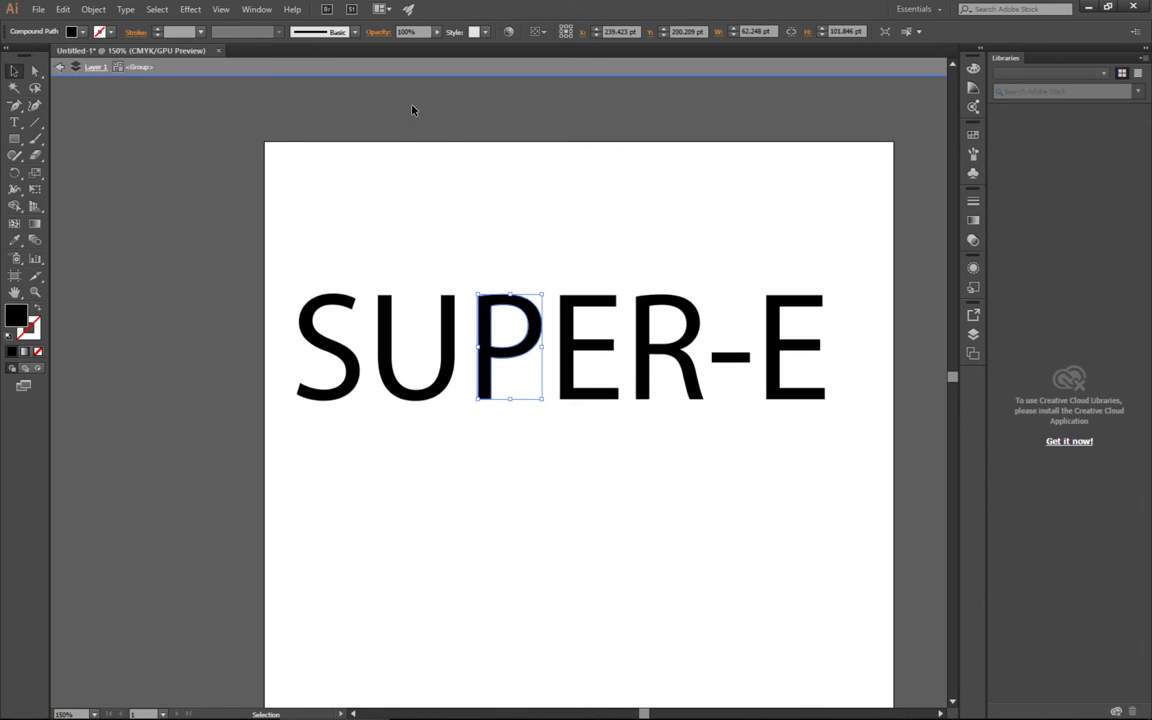
{"action": "left_click", "coordinate": [59, 68]}
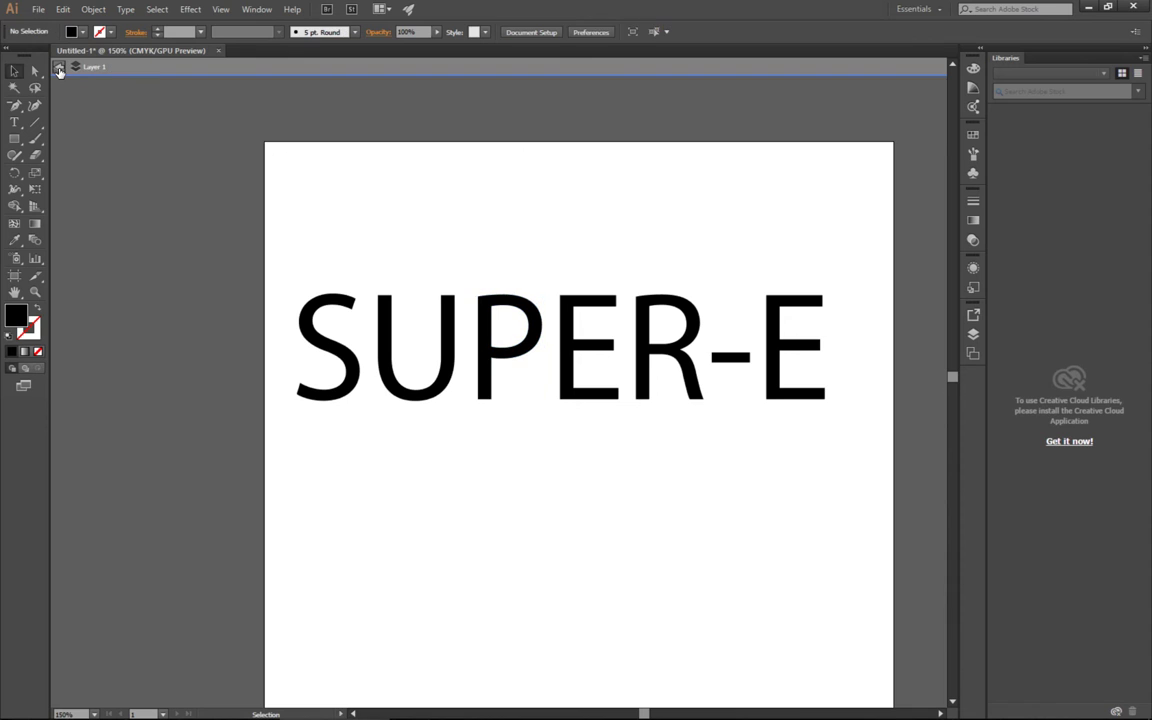
{"action": "left_click", "coordinate": [59, 69]}
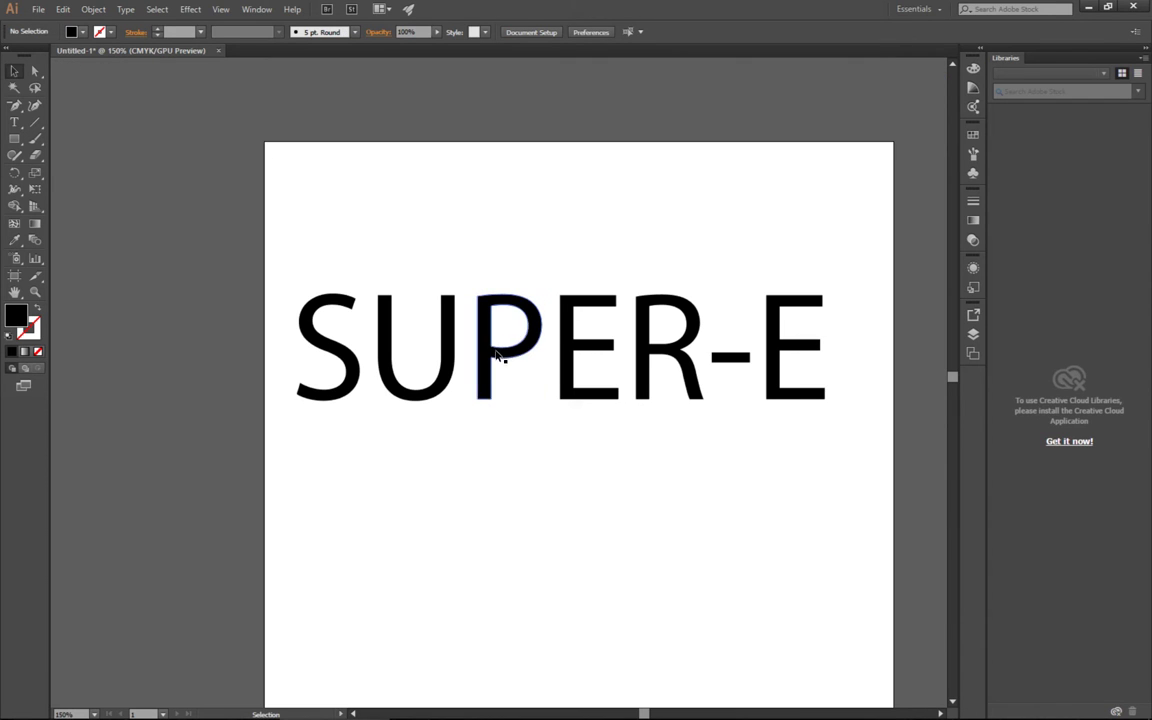
Move the whole SUPER-E group down to about X 291 pt, Y 229 pt and ungroup it into separate letters
{"action": "left_click_drag", "start_coordinate": [497, 355], "coordinate": [513, 390]}
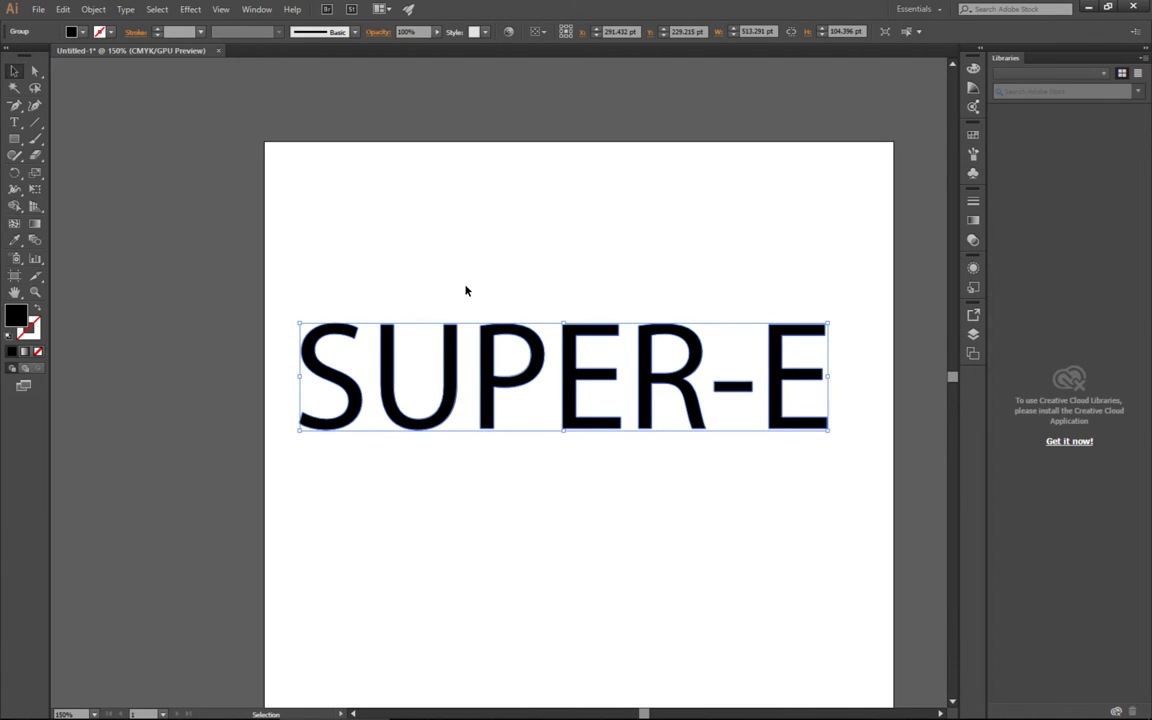
{"action": "right_click", "coordinate": [504, 395]}
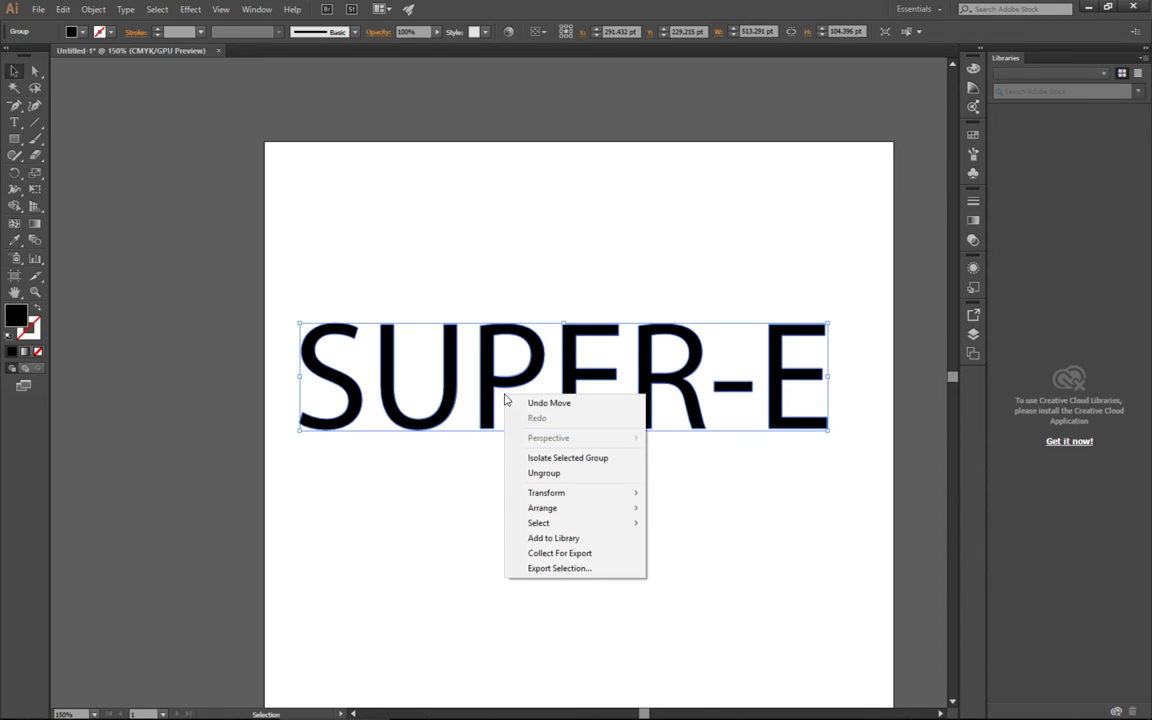
{"action": "right_click", "coordinate": [505, 384]}
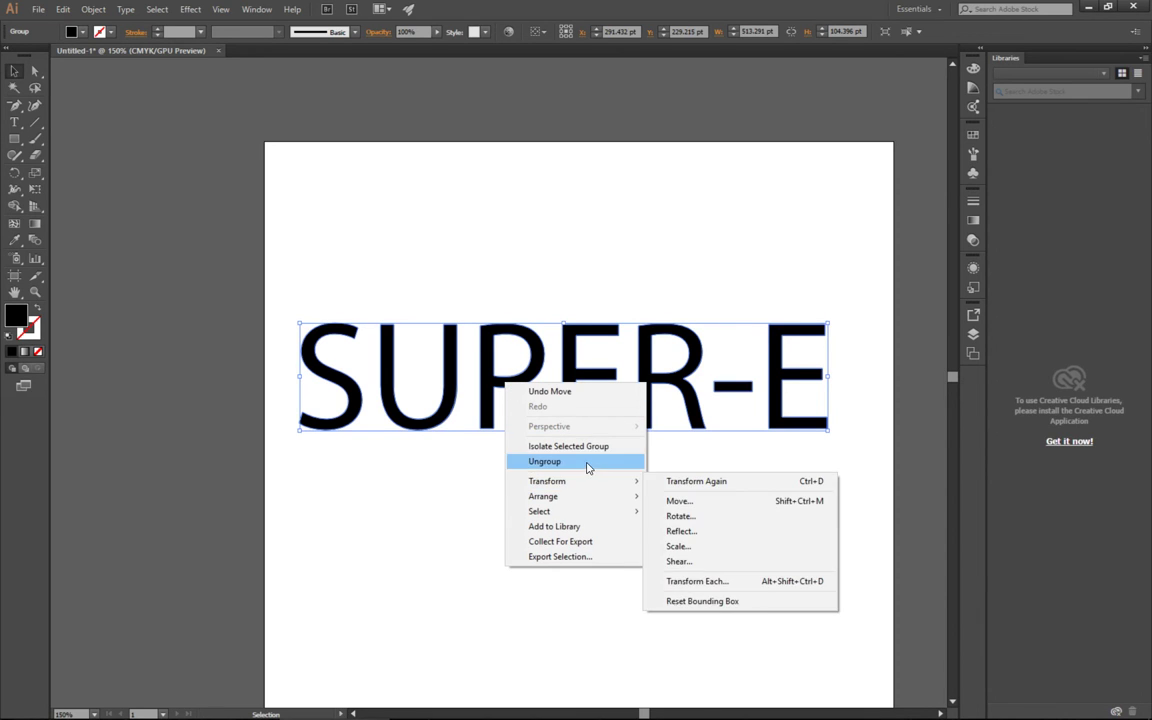
{"action": "left_click", "coordinate": [588, 461]}
{"action": "left_click", "coordinate": [563, 586]}
Move the separate letter P down to about X 242 pt, Y 280 pt, so it extends below the other letters
{"action": "left_click_drag", "start_coordinate": [505, 400], "coordinate": [508, 452]}
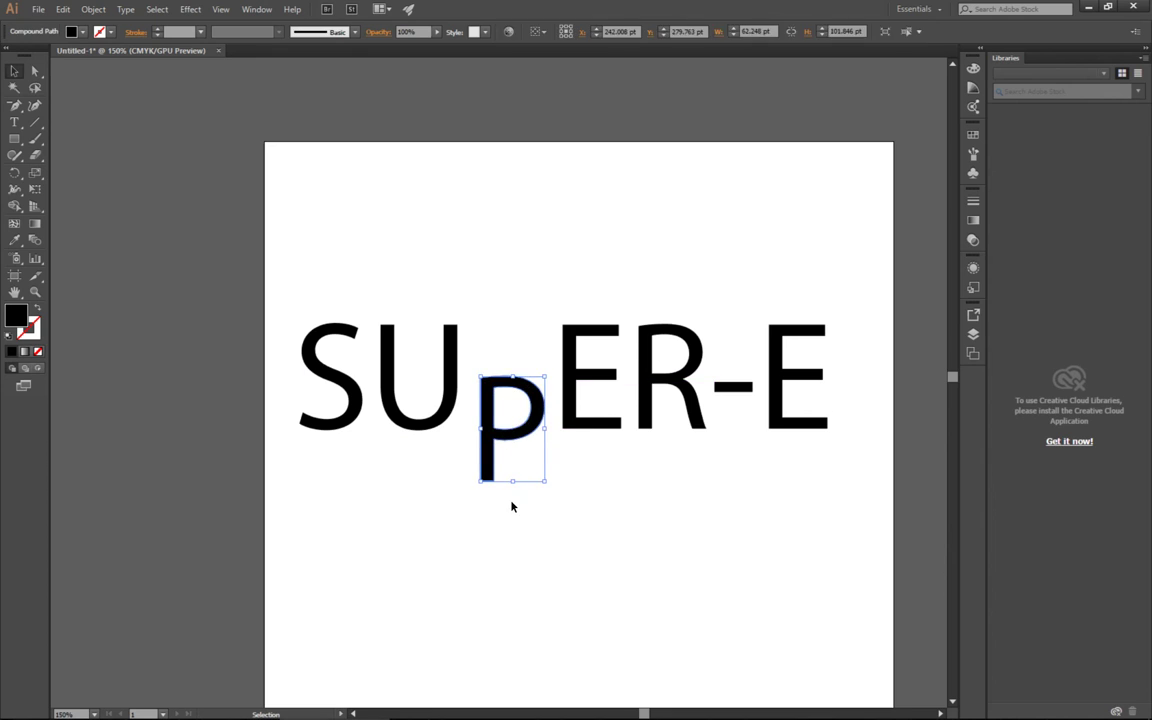
Select all the separate SUPER-E letters with the lowered P and group them into one object
{"action": "left_click_drag", "start_coordinate": [296, 272], "coordinate": [828, 455]}
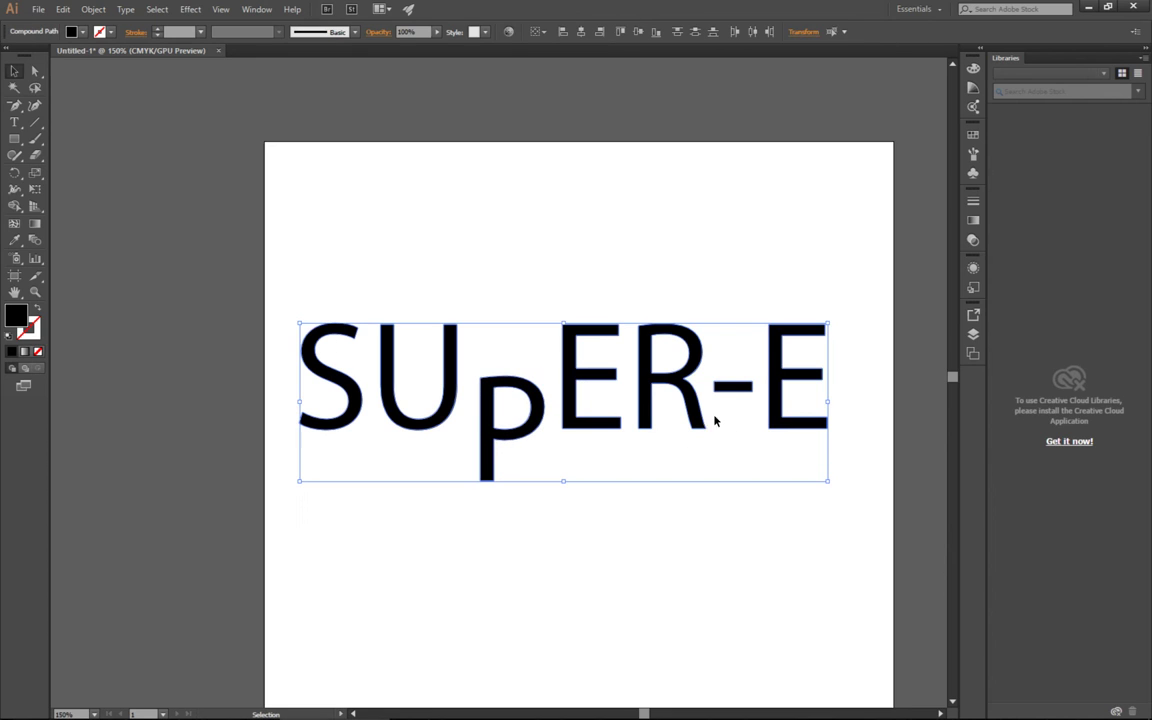
{"action": "right_click", "coordinate": [590, 383]}
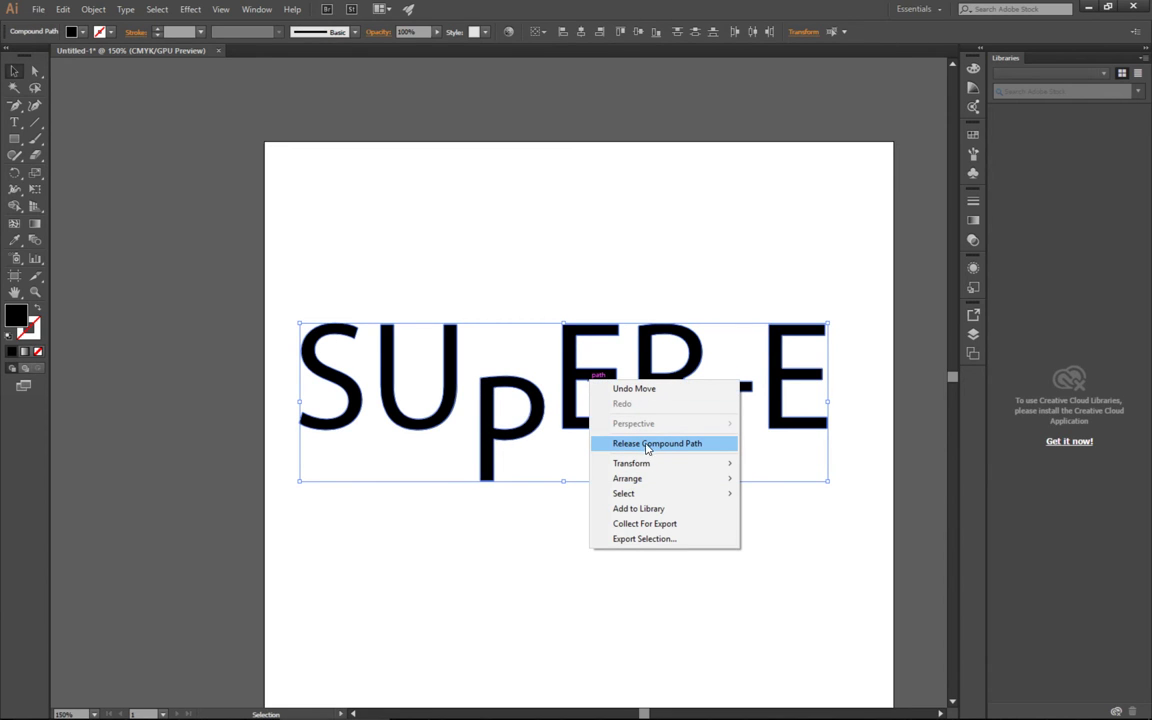
{"action": "left_click", "coordinate": [581, 581]}
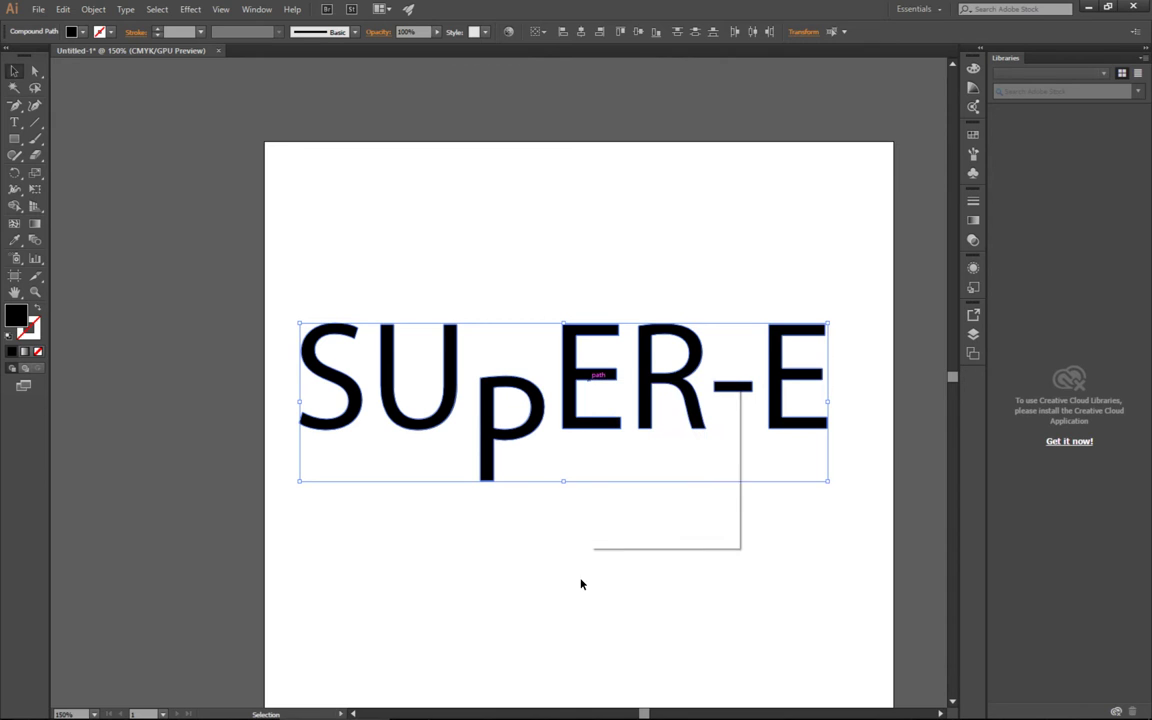
{"action": "left_click", "coordinate": [581, 584]}
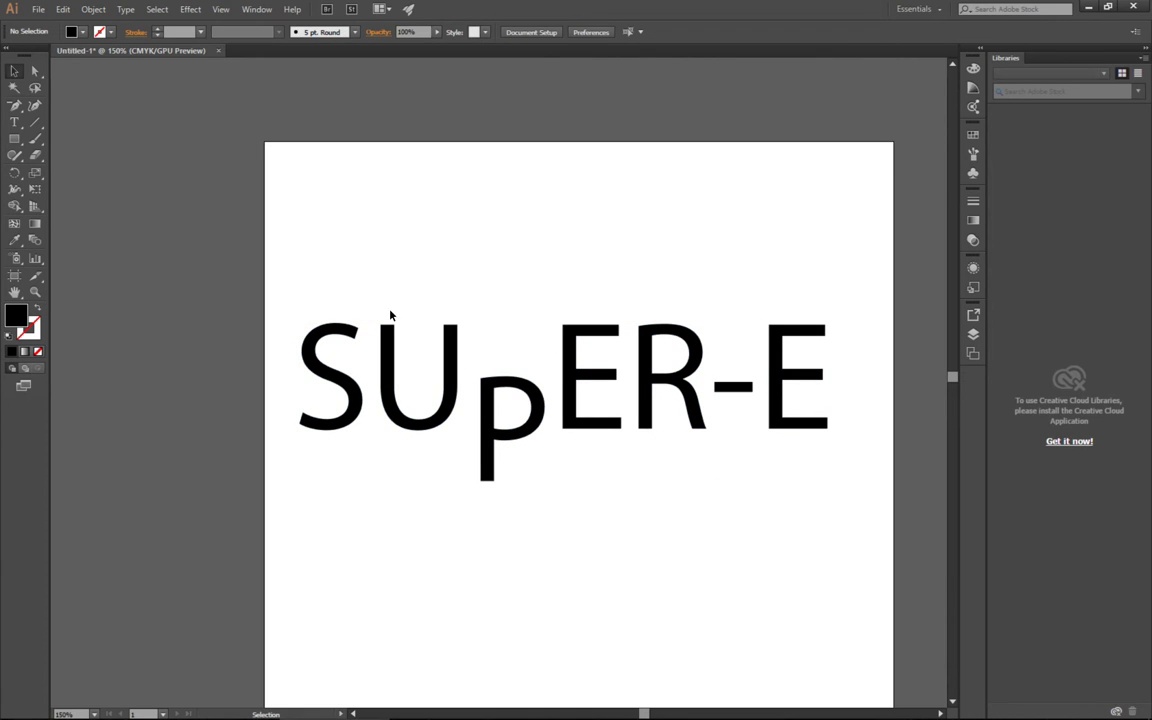
{"action": "left_click", "coordinate": [93, 9]}
{"action": "left_click", "coordinate": [110, 60]}
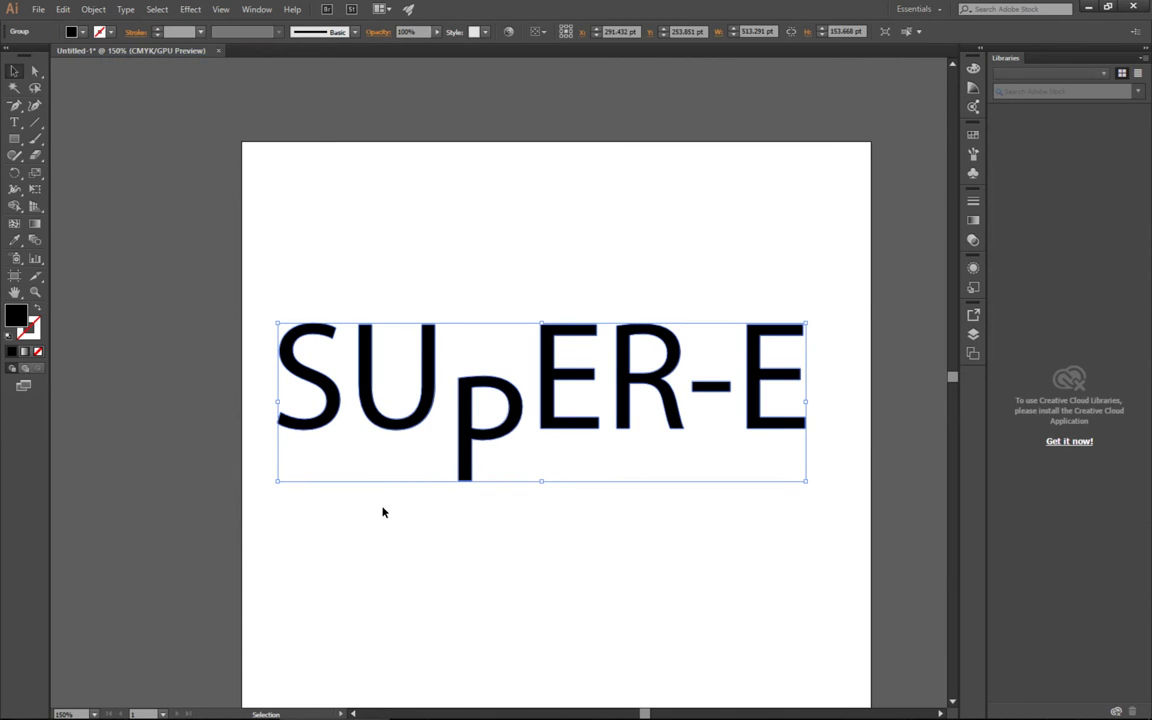
Undo the regrouping, the P's downward move and the earlier ungrouping of the SUPER-E lettering
{"action": "left_click", "coordinate": [465, 509]}
{"action": "left_click", "coordinate": [491, 439]}
{"action": "key", "text": "a"}
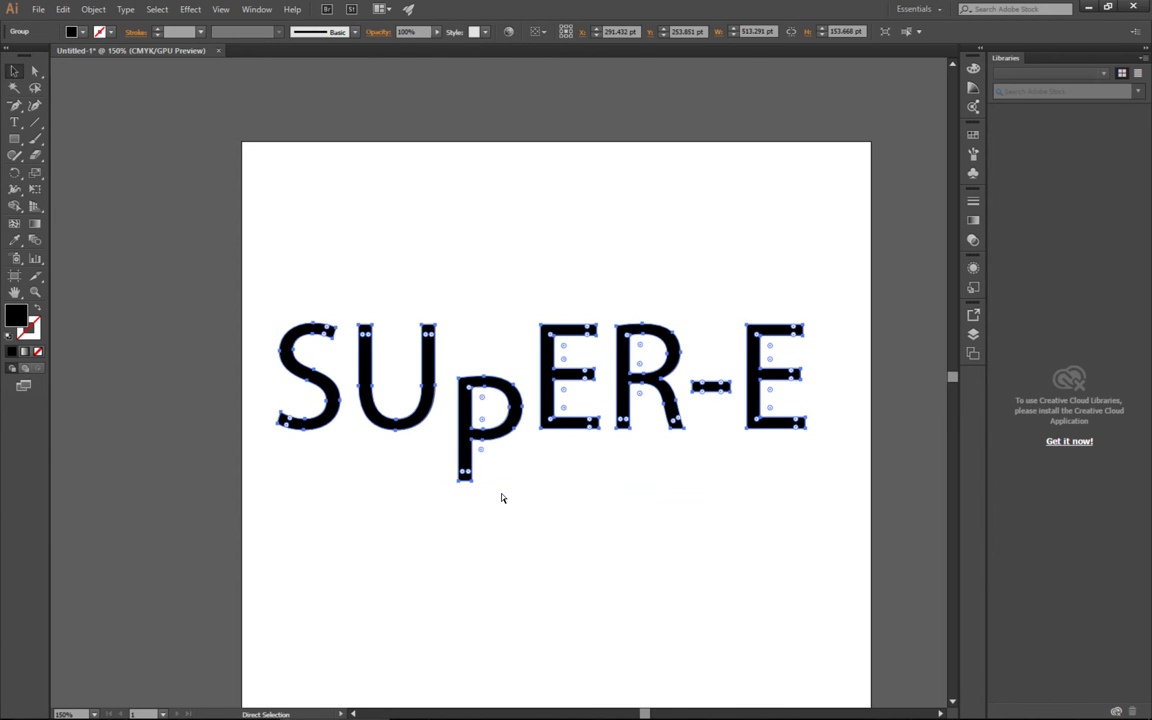
{"action": "key", "text": "ctrl+z"}
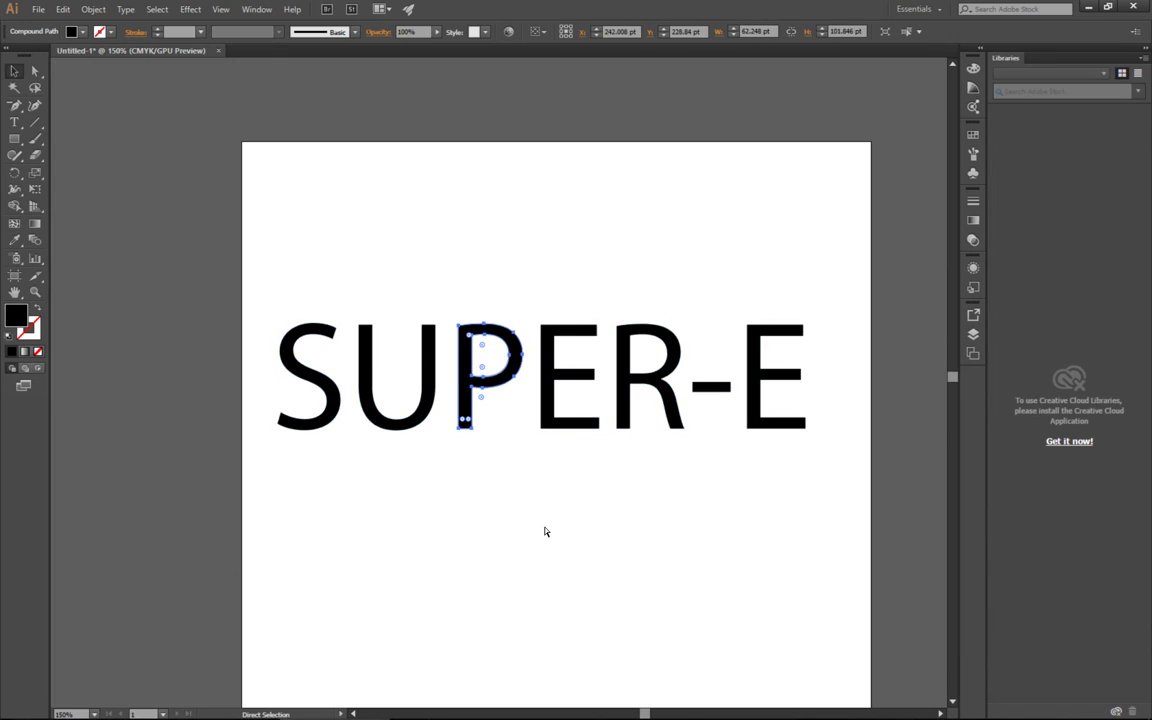
{"action": "key", "text": "ctrl+z"}
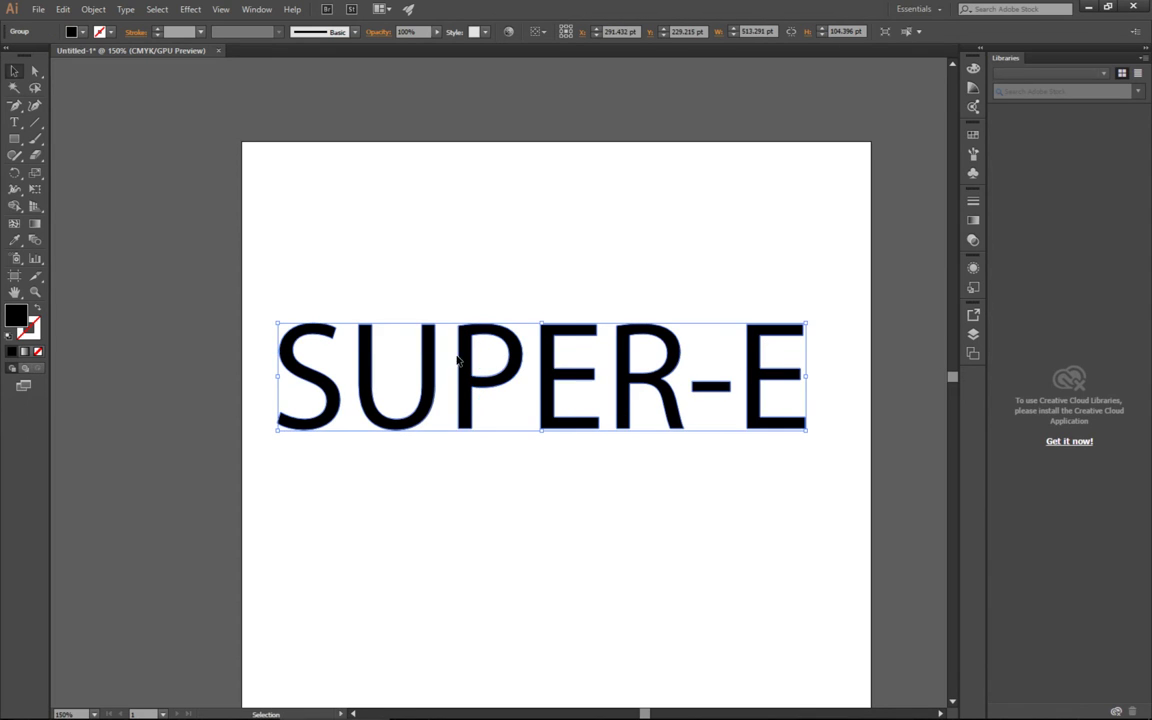
Enter isolation mode on the SUPER-E group and select the letter P
{"action": "double_click", "coordinate": [479, 390]}
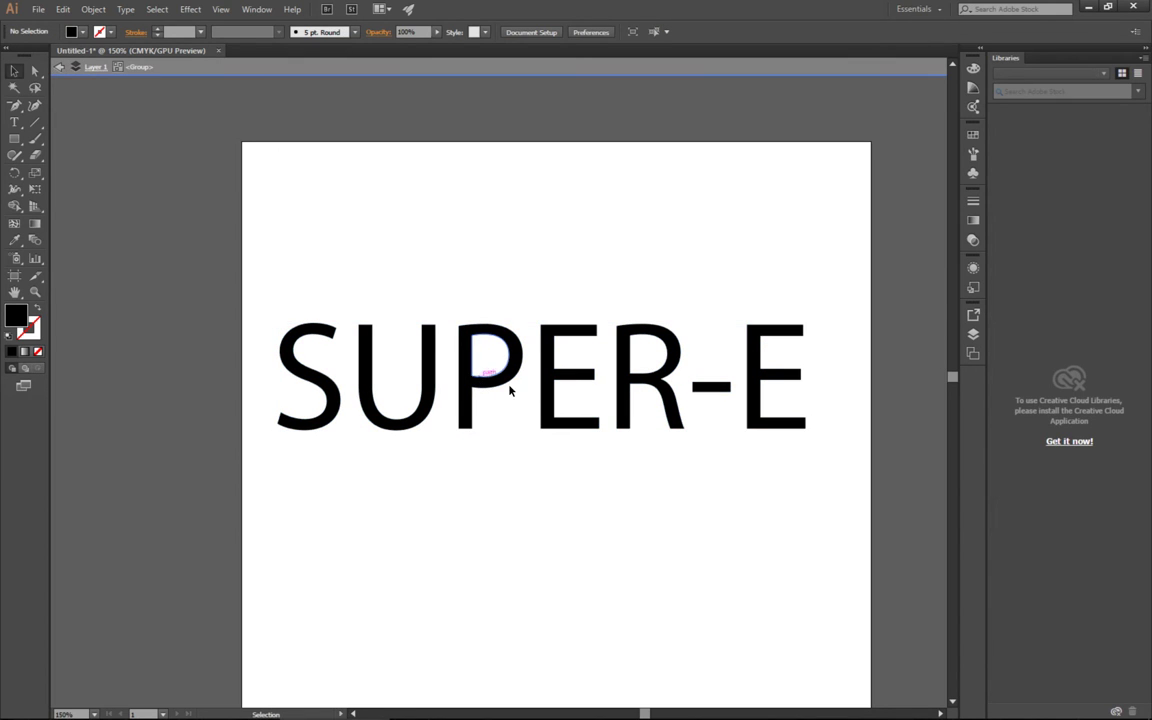
{"action": "key", "text": "ctrl+equal"}
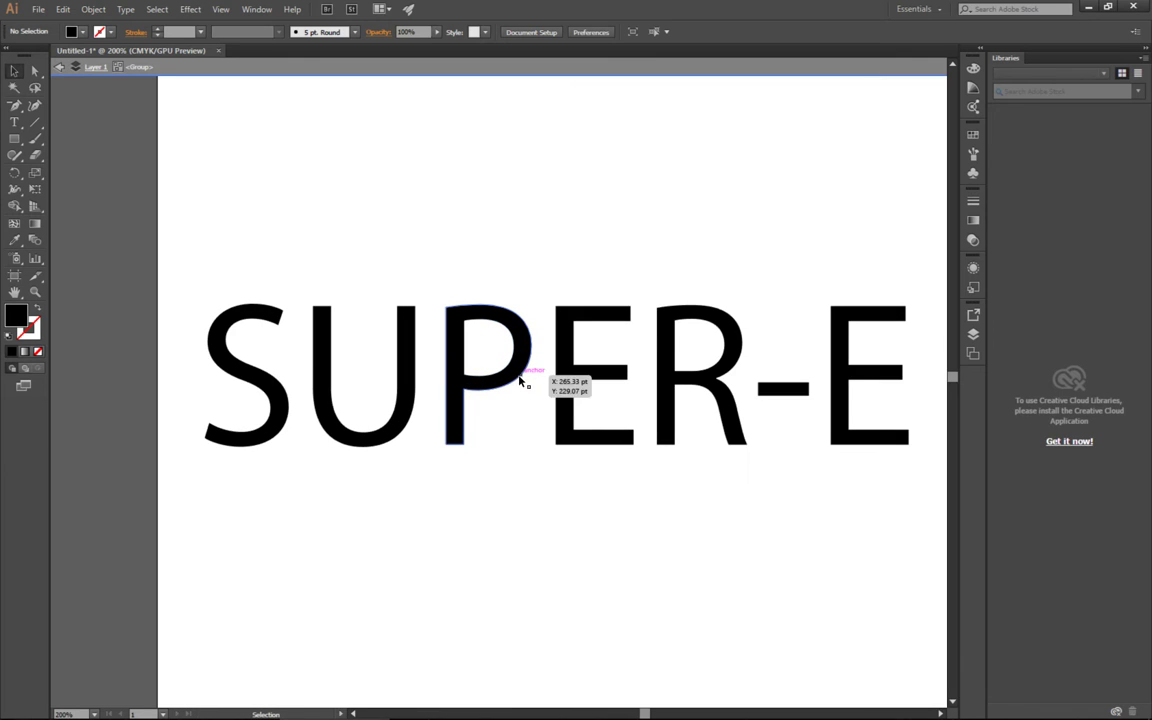
{"action": "left_click", "coordinate": [520, 380]}
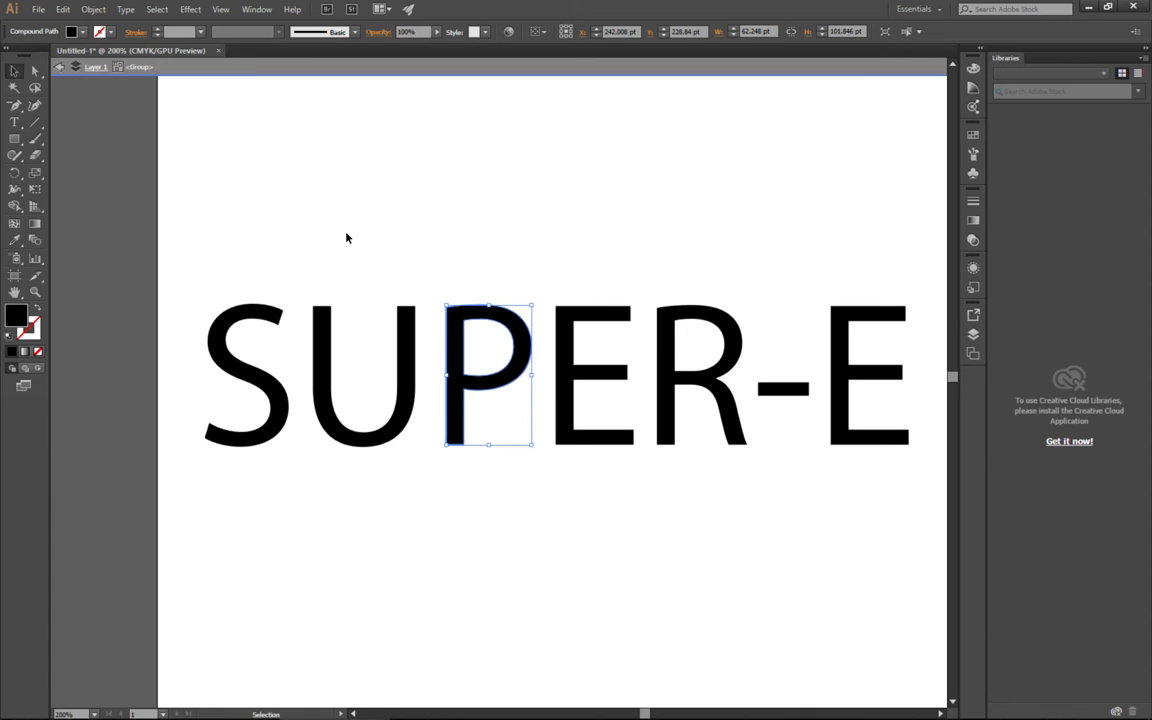
Direct-select all anchor points of the P's inner counter and scale it about its centre to about 19.4 × 22.2 pt with Free Transform
{"action": "left_click", "coordinate": [34, 70]}
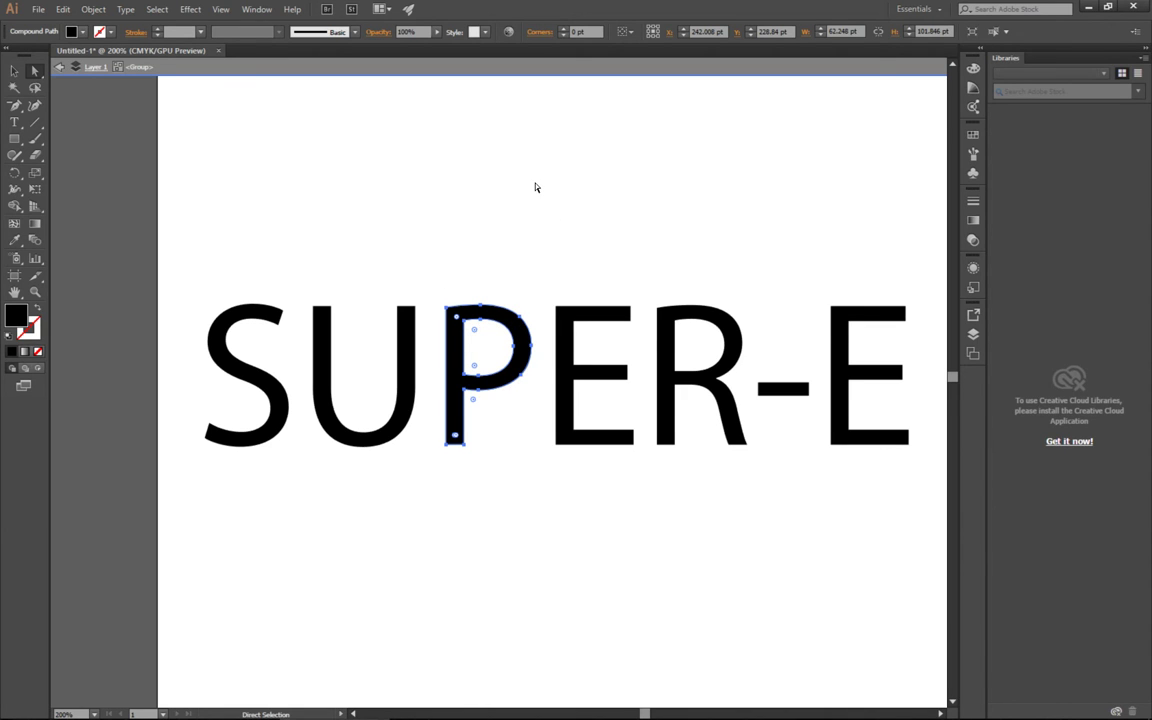
{"action": "key", "text": "ctrl+equal"}
{"action": "left_click", "coordinate": [440, 262]}
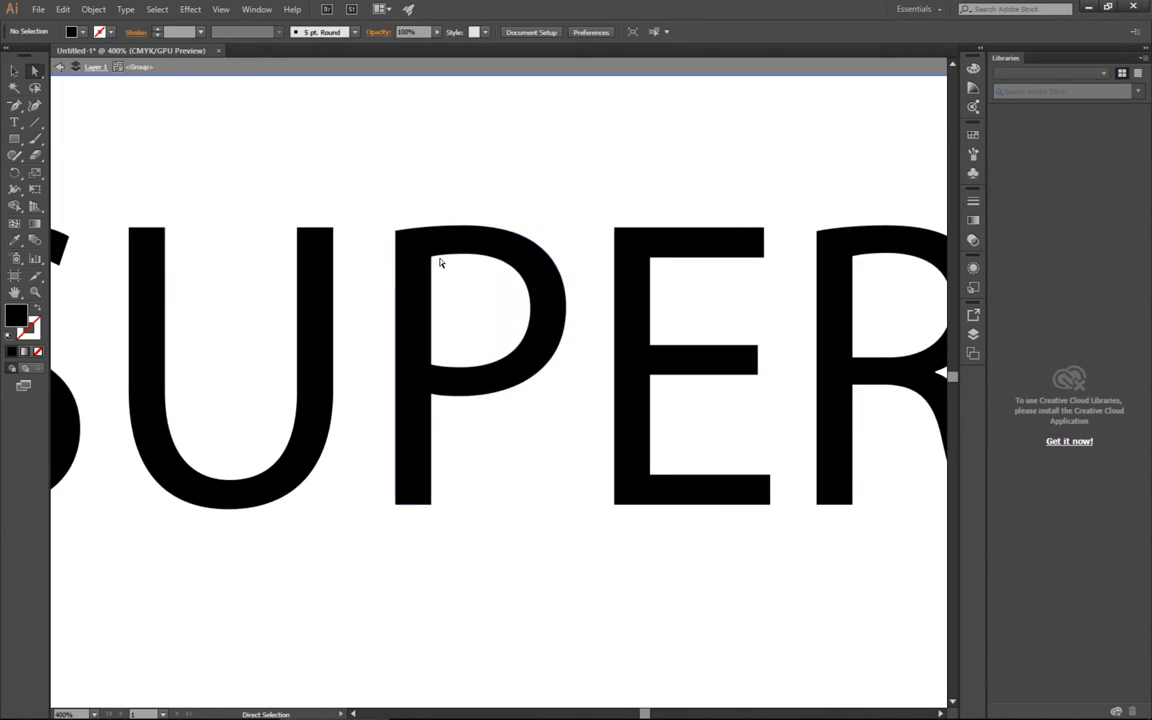
{"action": "left_click", "coordinate": [441, 262]}
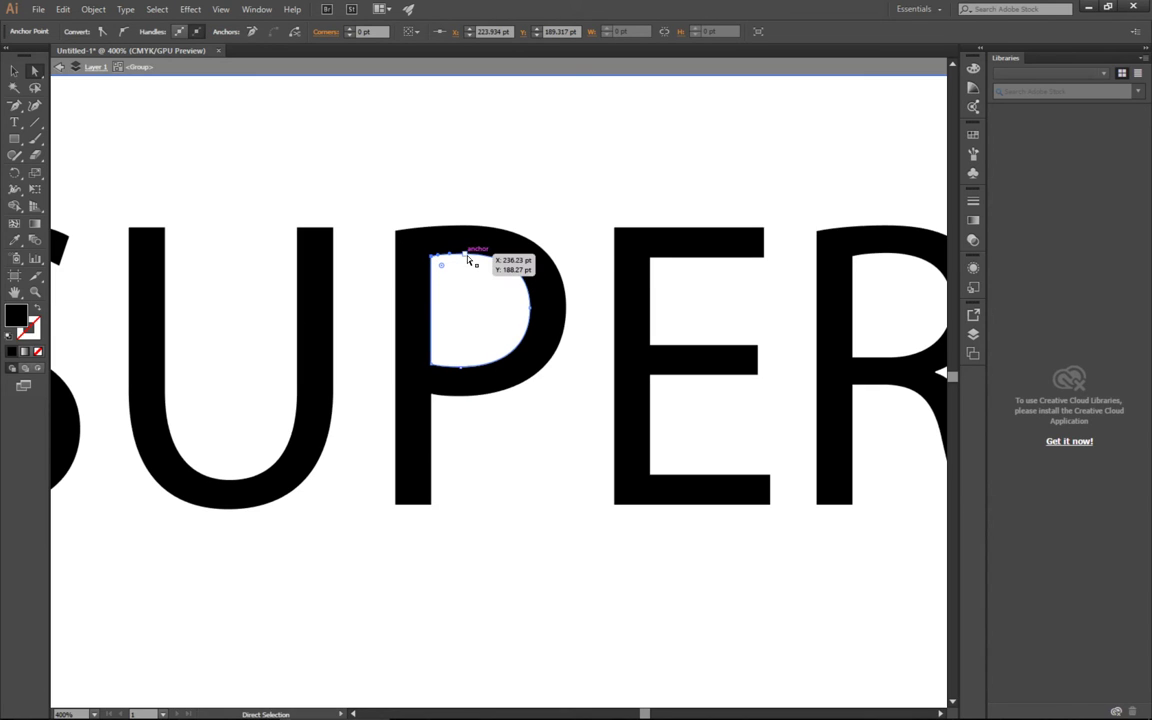
{"action": "left_click", "coordinate": [465, 254], "text": "shift"}
{"action": "left_click", "coordinate": [531, 309], "text": "shift"}
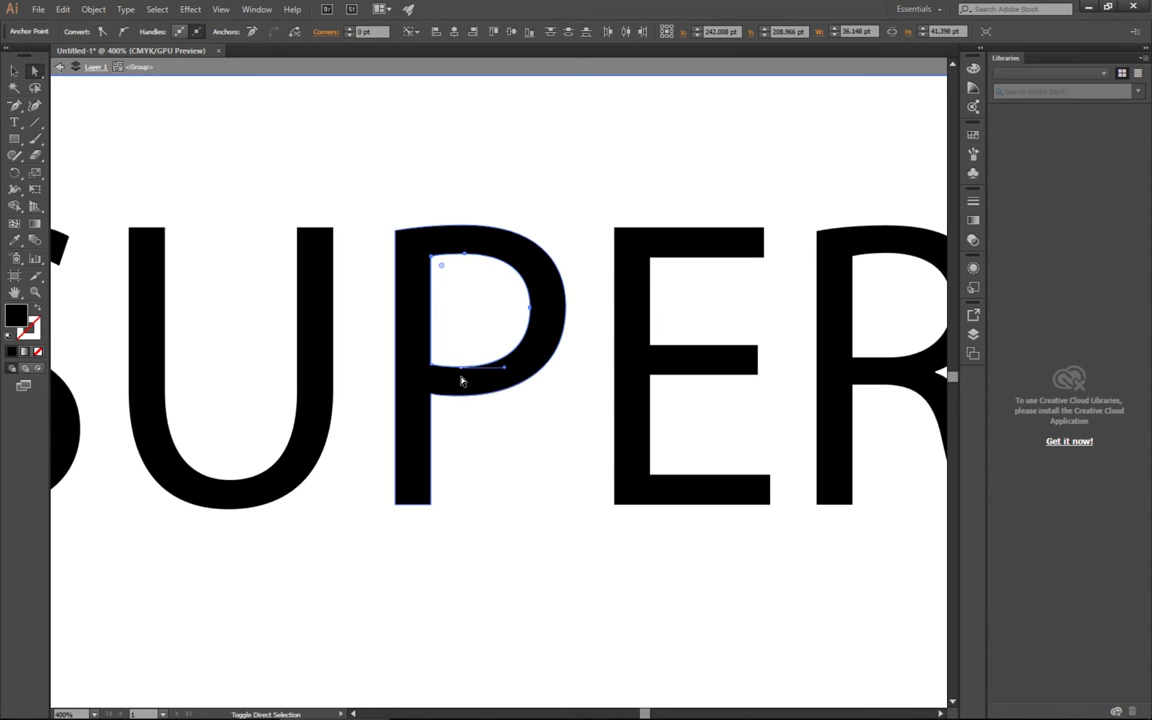
{"action": "left_click_drag", "start_coordinate": [463, 374], "coordinate": [442, 376]}
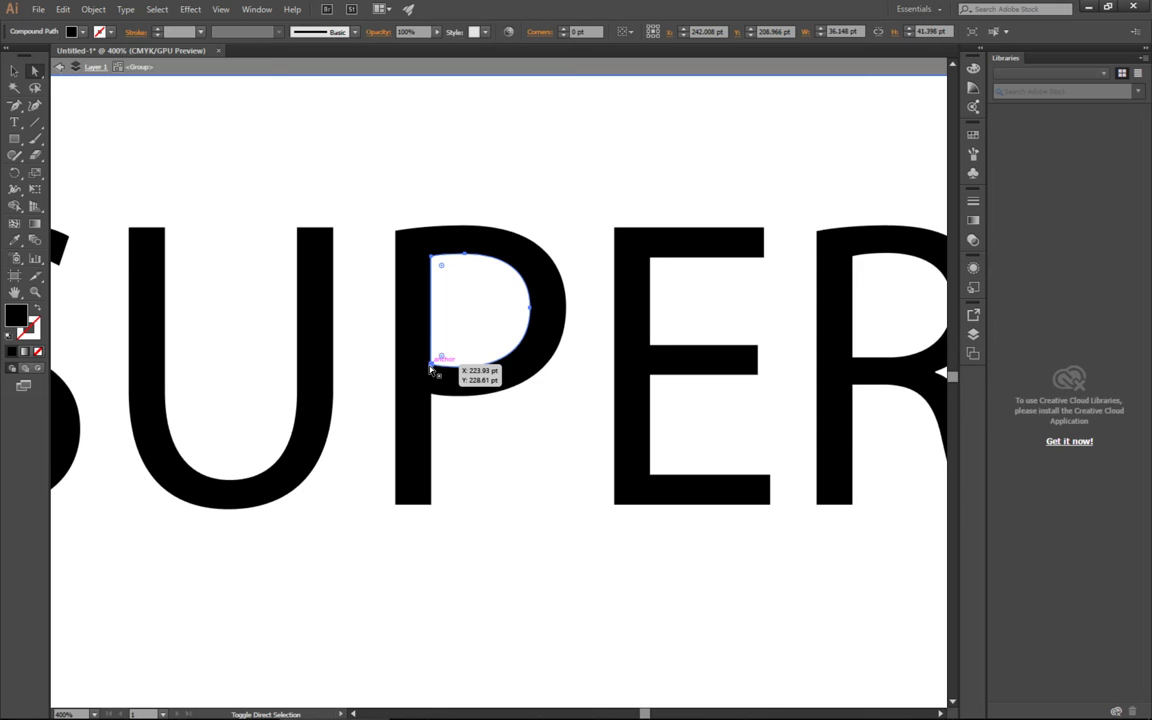
{"action": "left_click", "coordinate": [36, 190]}
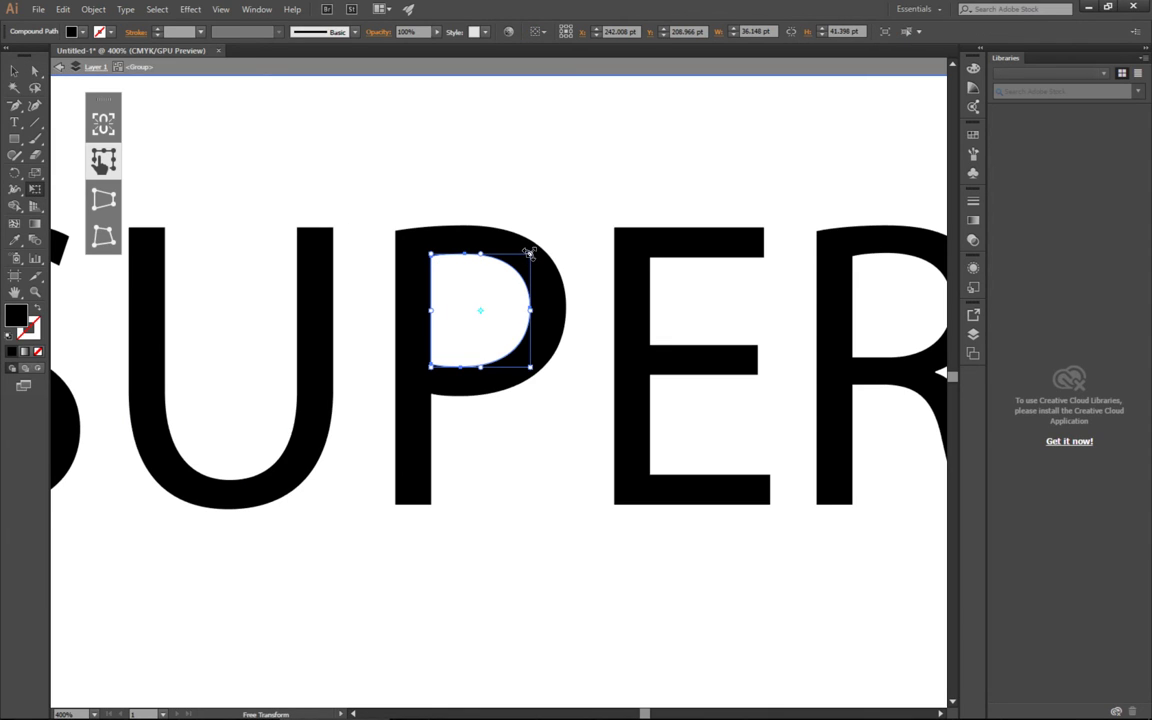
{"action": "left_click_drag", "start_coordinate": [529, 253], "coordinate": [516, 288]}
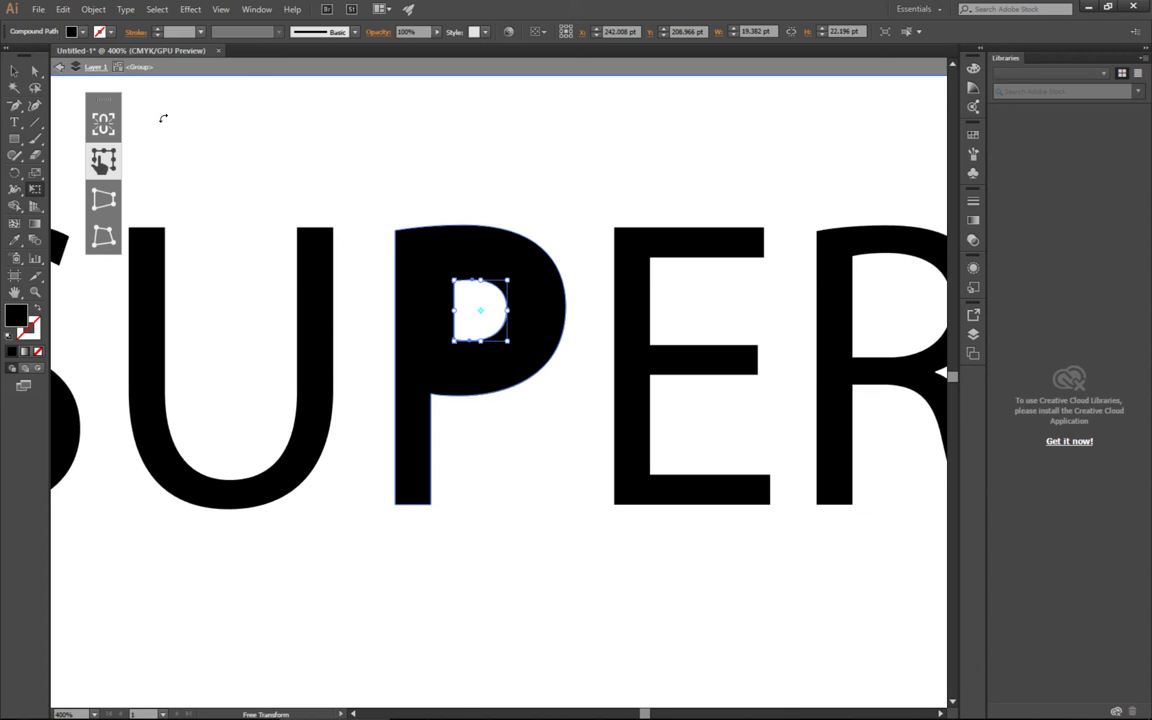
Try widening the P's stem by moving its inner corner and lower-right anchor points across to align with the counter's left edge
{"action": "left_click", "coordinate": [34, 71]}
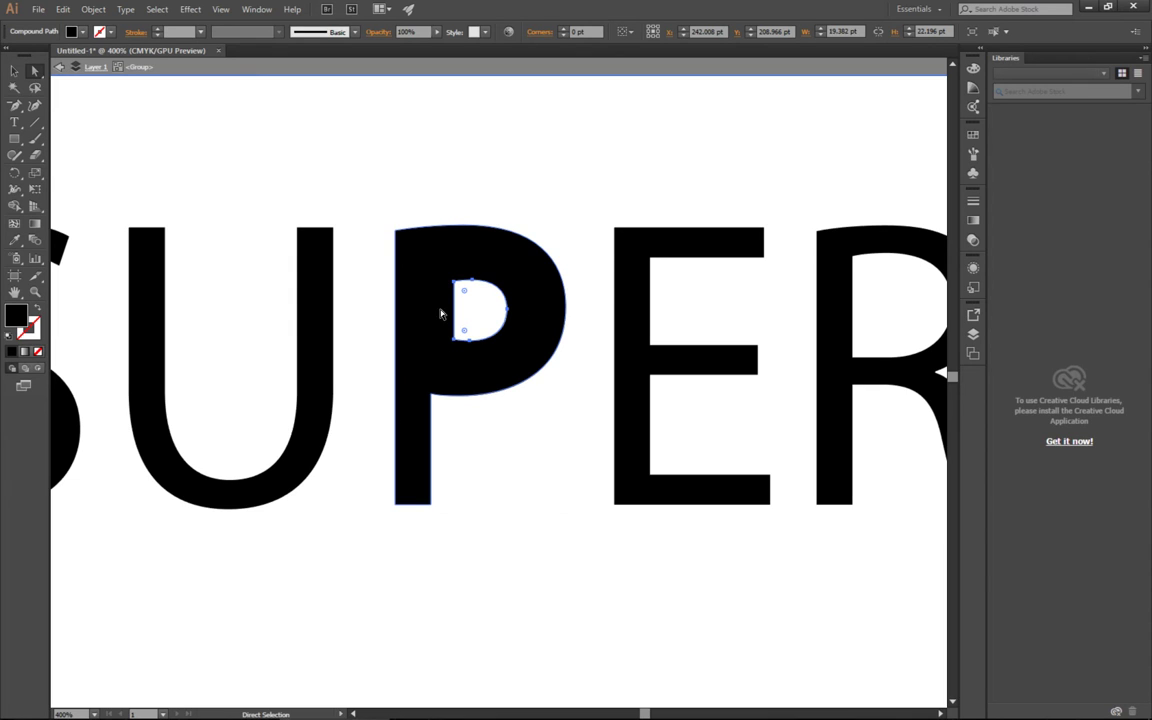
{"action": "left_click", "coordinate": [434, 441]}
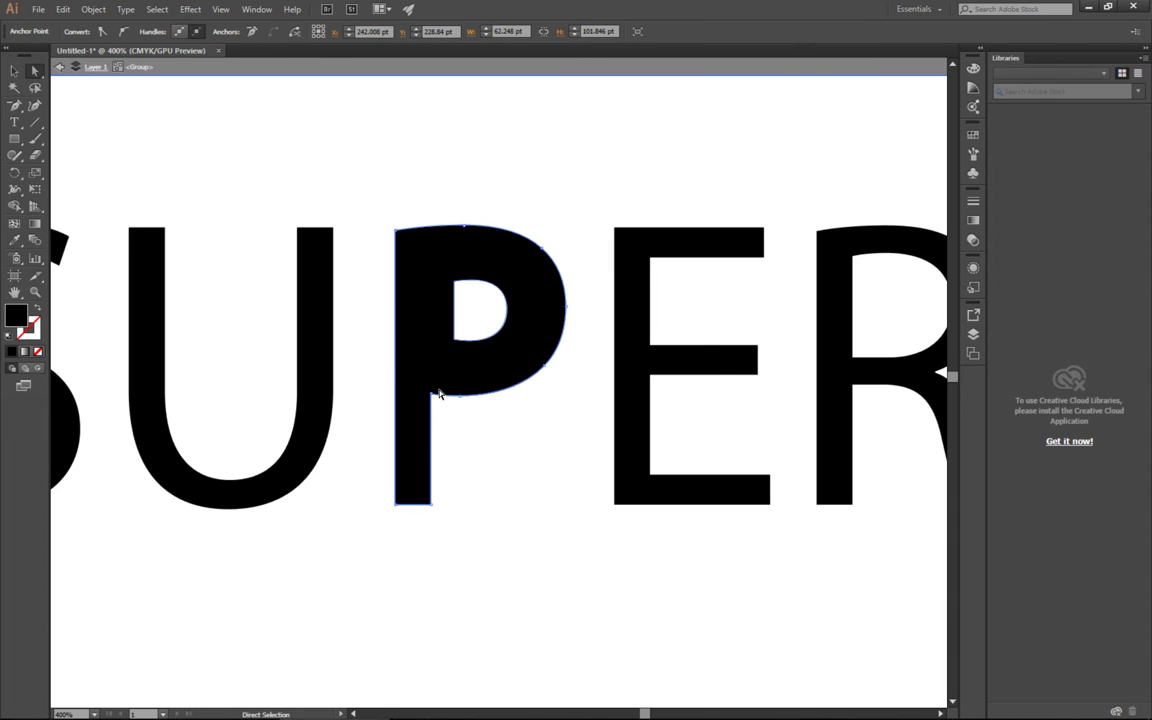
{"action": "key", "text": "ctrl+equal"}
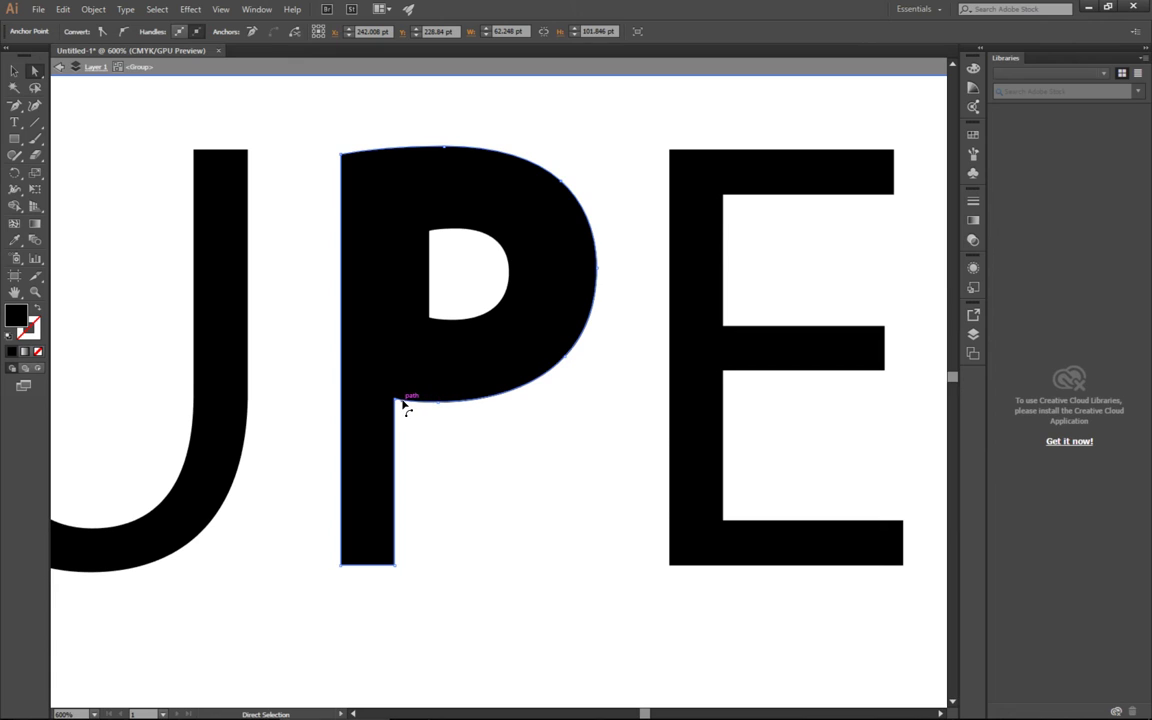
{"action": "left_click", "coordinate": [397, 401]}
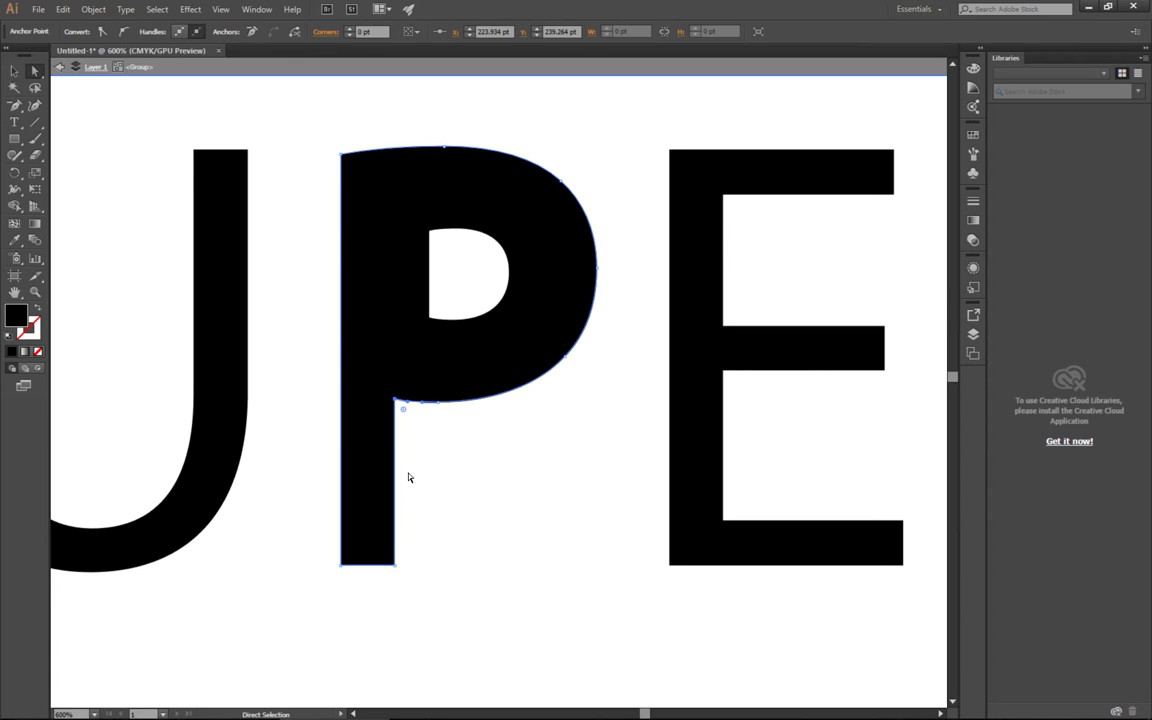
{"action": "left_click_drag", "start_coordinate": [397, 572], "coordinate": [430, 566]}
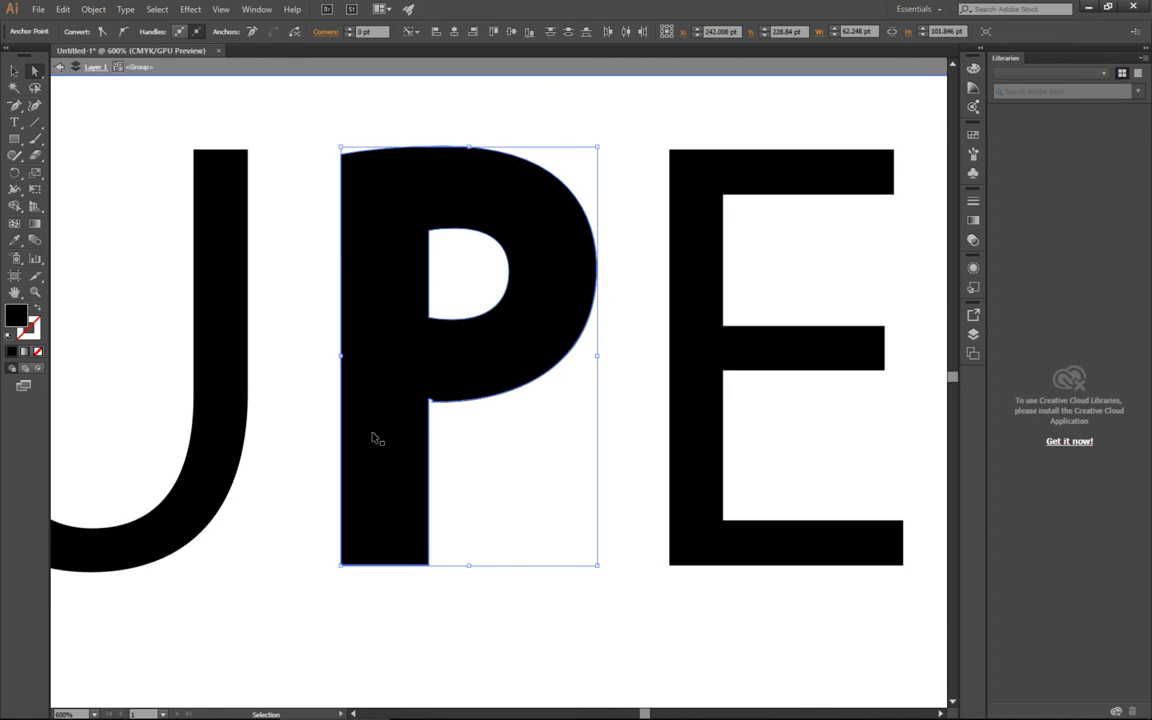
Examine the junction of the P's stem and bowl up close, and undo the stem widening
{"action": "scroll", "coordinate": [390, 415], "scroll_direction": "up", "scroll_amount": 3}
{"action": "scroll", "coordinate": [340, 421], "scroll_direction": "up", "scroll_amount": 1}
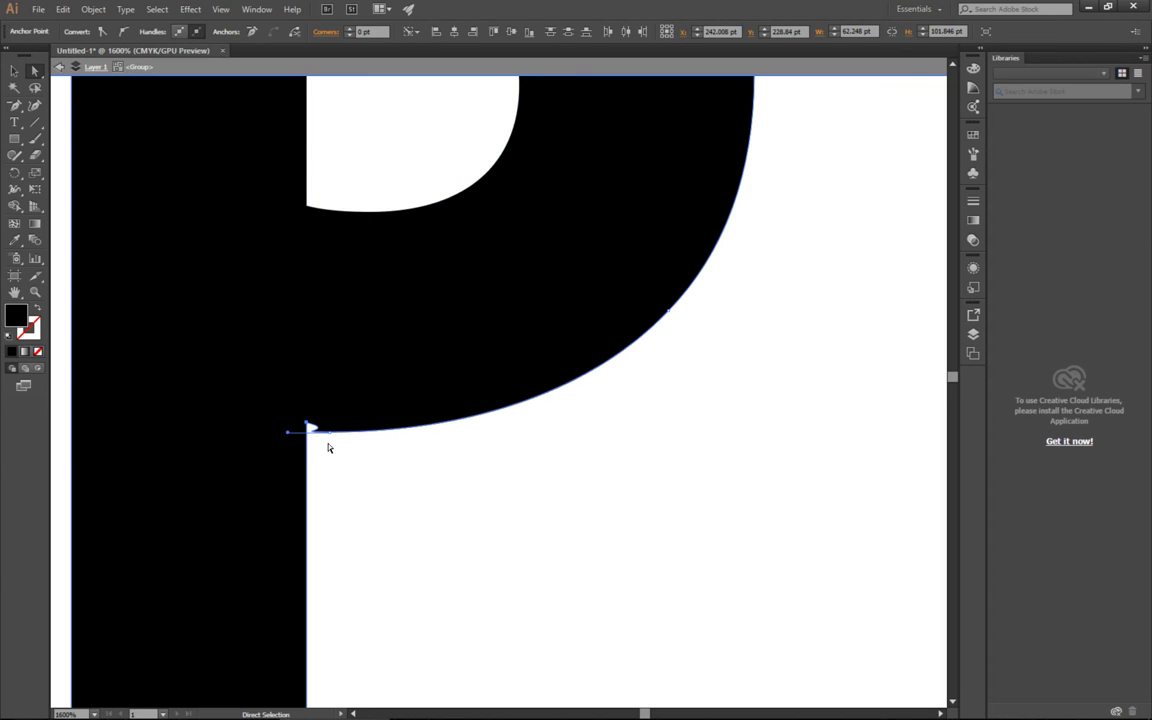
{"action": "key", "text": "v"}
{"action": "scroll", "coordinate": [338, 458], "scroll_direction": "down", "scroll_amount": 1}
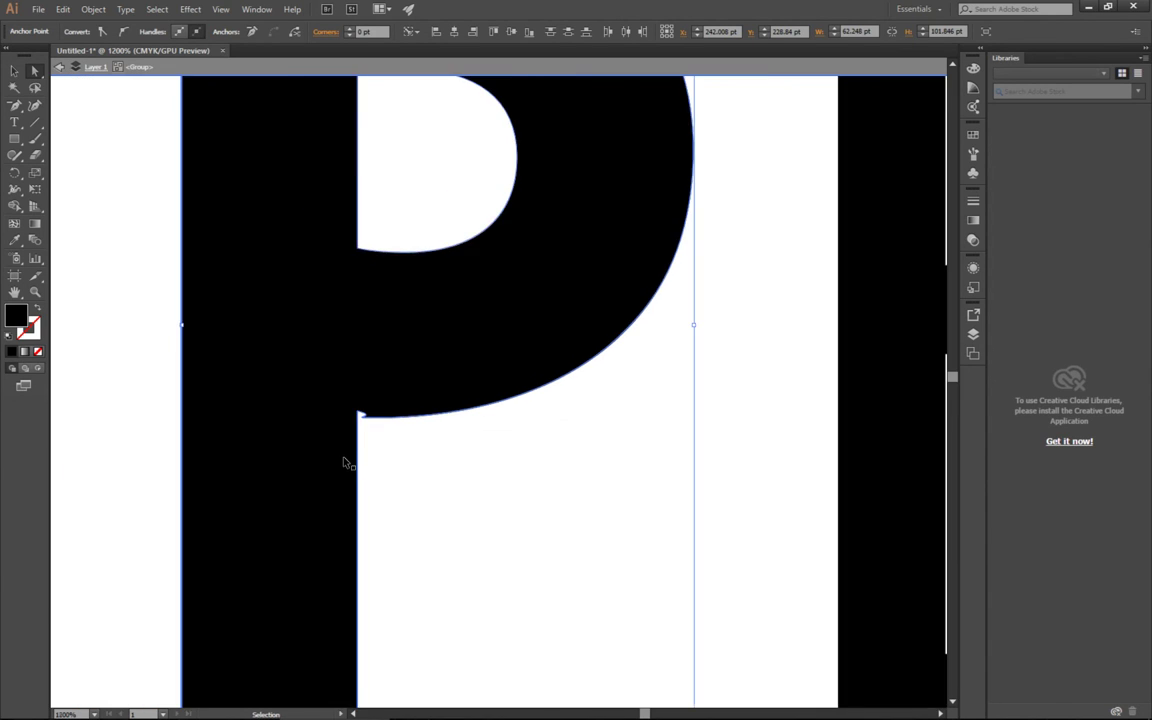
{"action": "key", "text": "ctrl+minus"}
{"action": "key", "text": "ctrl+z"}
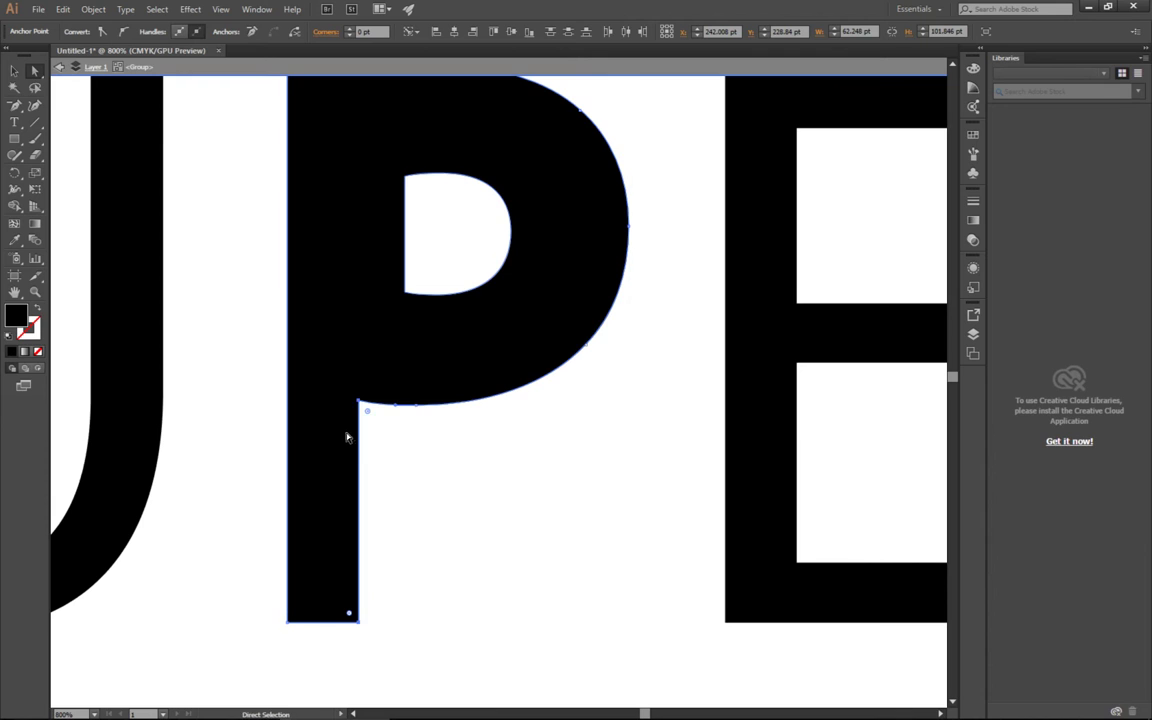
Add an anchor point on the lower edge of the P's bowl below the counter's left edge, at about X 232.3 pt, Y 240.1 pt
{"action": "left_click", "coordinate": [13, 108]}
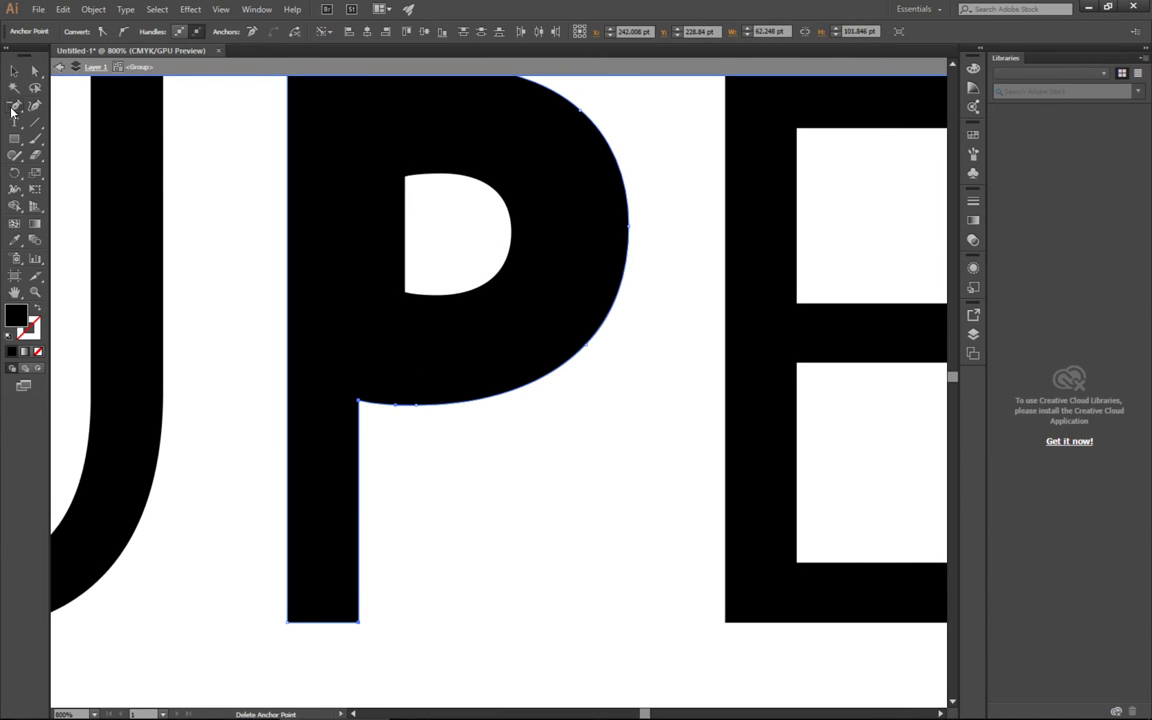
{"action": "left_click_drag", "start_coordinate": [13, 108], "coordinate": [66, 117]}
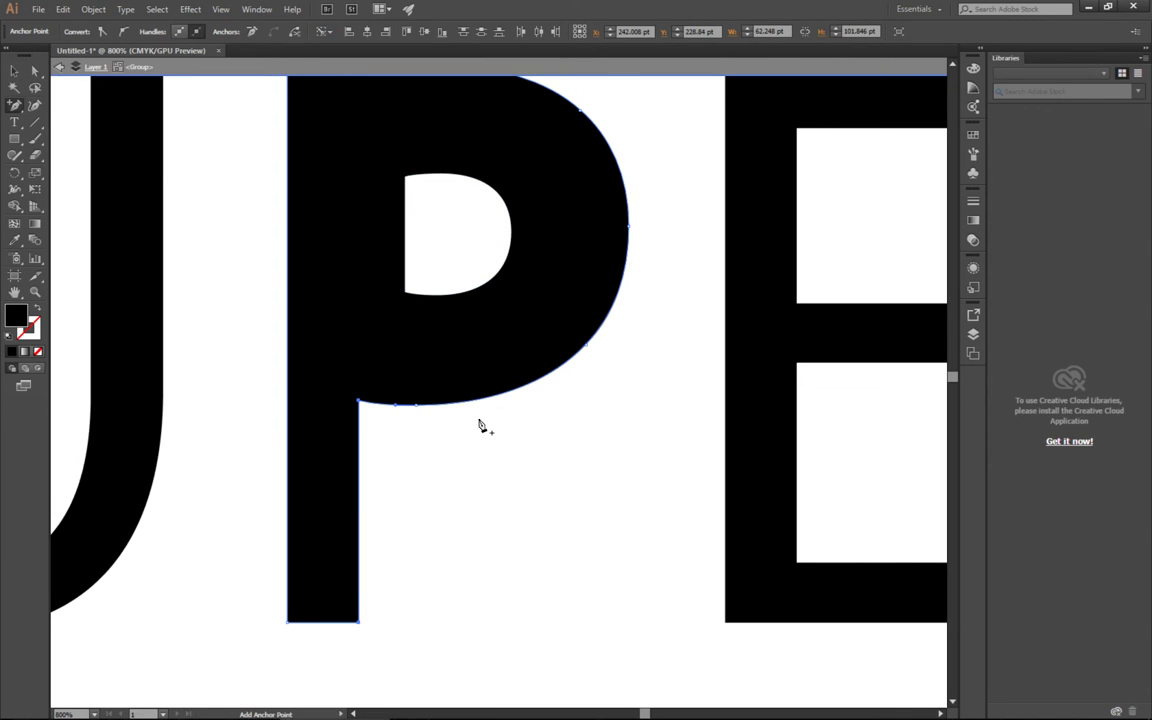
{"action": "left_click", "coordinate": [406, 405]}
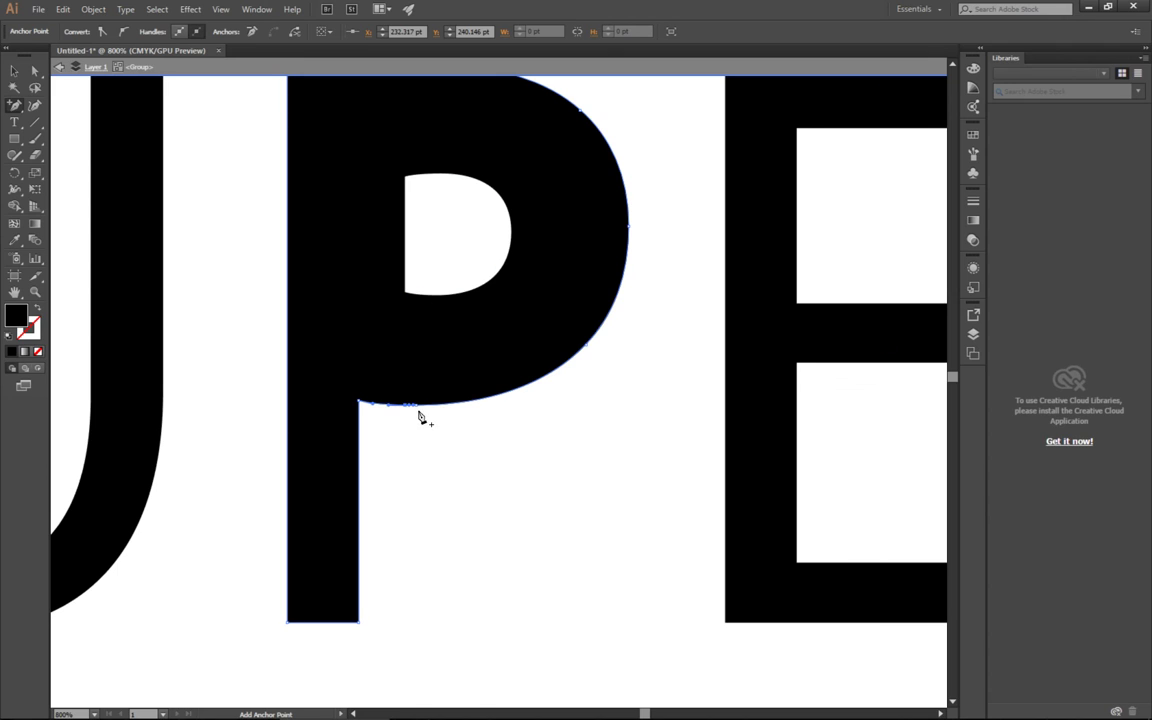
Pull the added anchor's stem-side handle straight down with the Anchor Point tool and delete the anchor at the old inner stem corner
{"action": "key", "text": "ctrl+plus"}
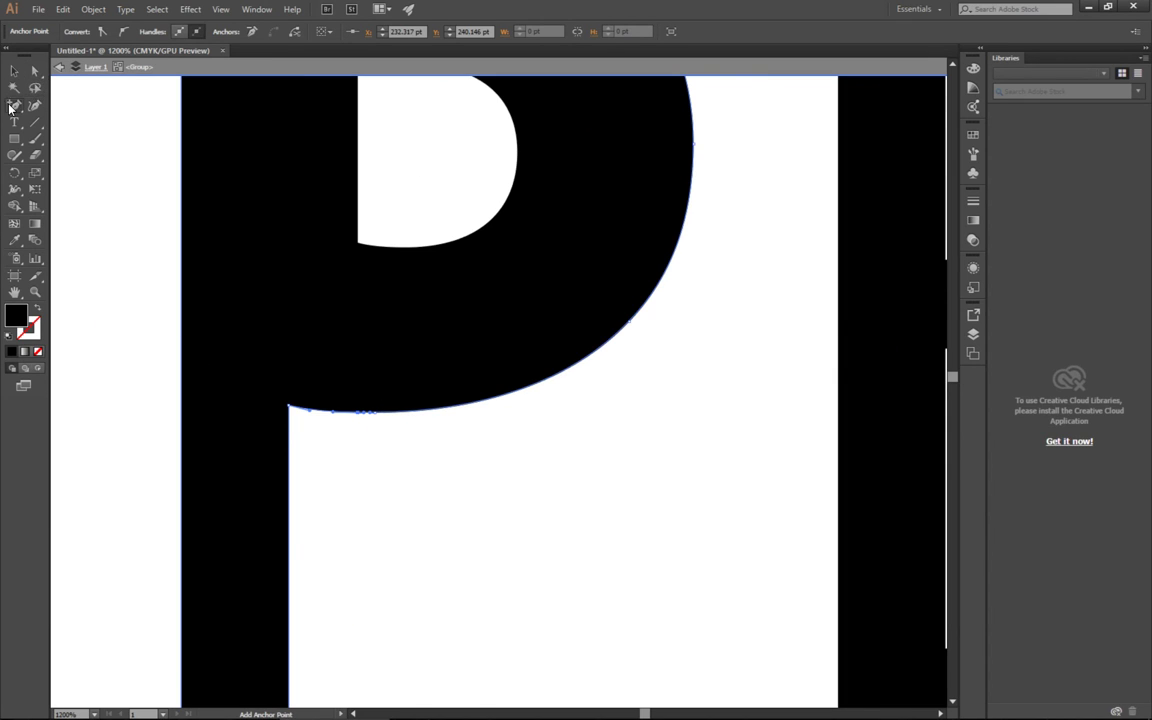
{"action": "left_click_drag", "start_coordinate": [13, 107], "coordinate": [69, 159]}
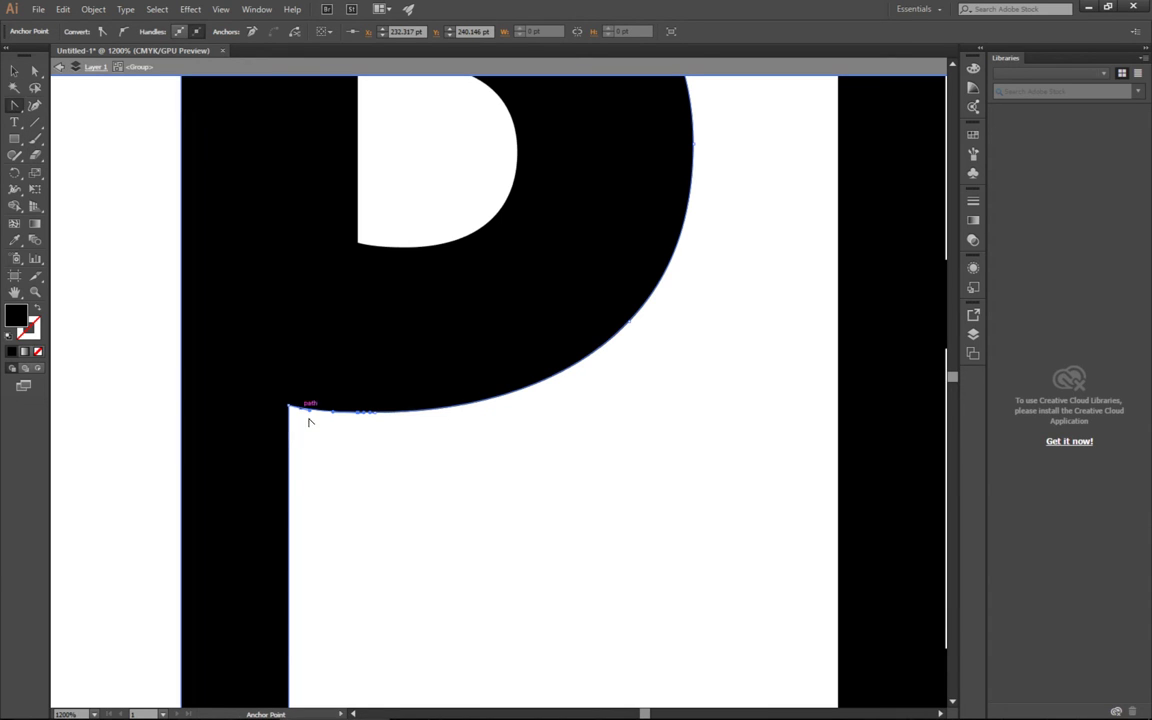
{"action": "left_click_drag", "start_coordinate": [333, 411], "coordinate": [358, 471]}
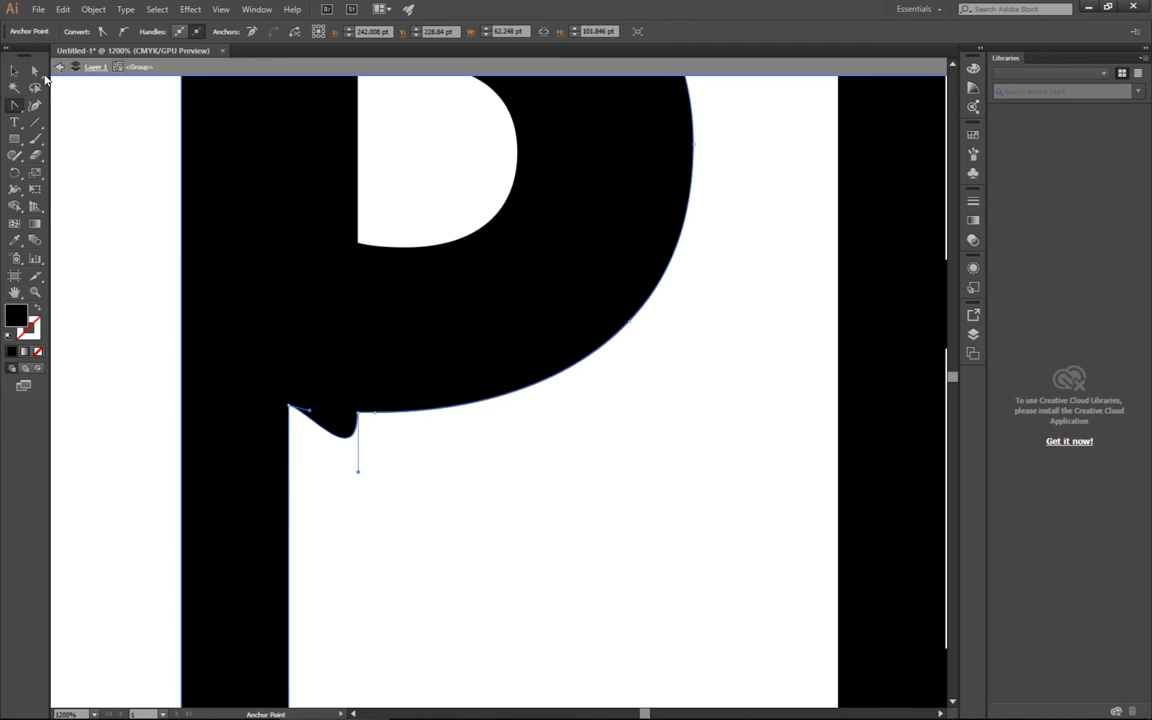
{"action": "left_click_drag", "start_coordinate": [12, 108], "coordinate": [46, 124]}
{"action": "left_click", "coordinate": [290, 406]}
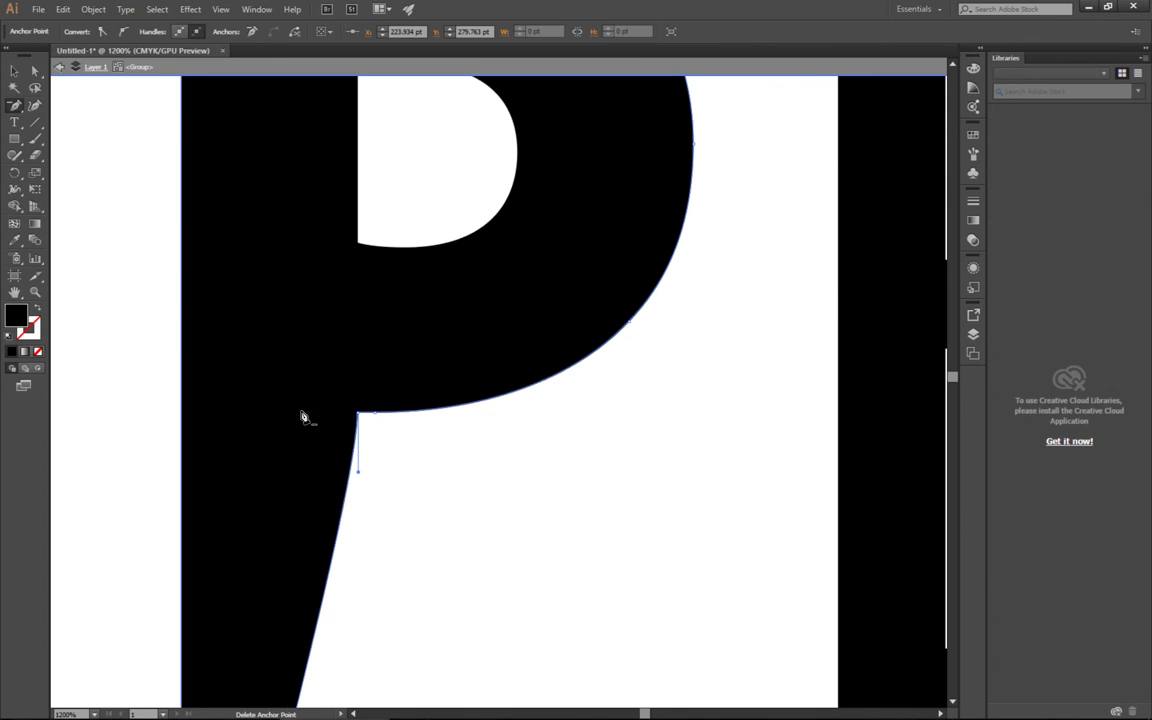
Move the lower-right anchor point of the P's stem across to X 232.3 pt, aligned with the counter's left edge, and deselect the letter
{"action": "scroll", "coordinate": [316, 483], "scroll_direction": "down", "scroll_amount": 3}
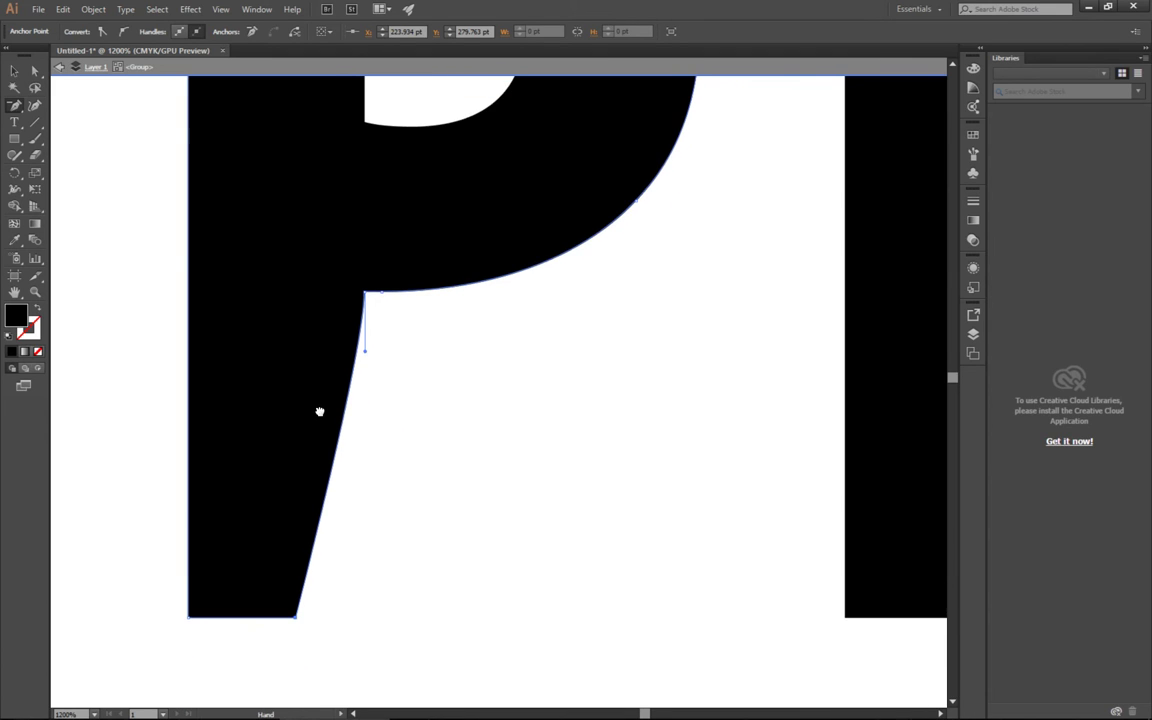
{"action": "left_click", "coordinate": [35, 71]}
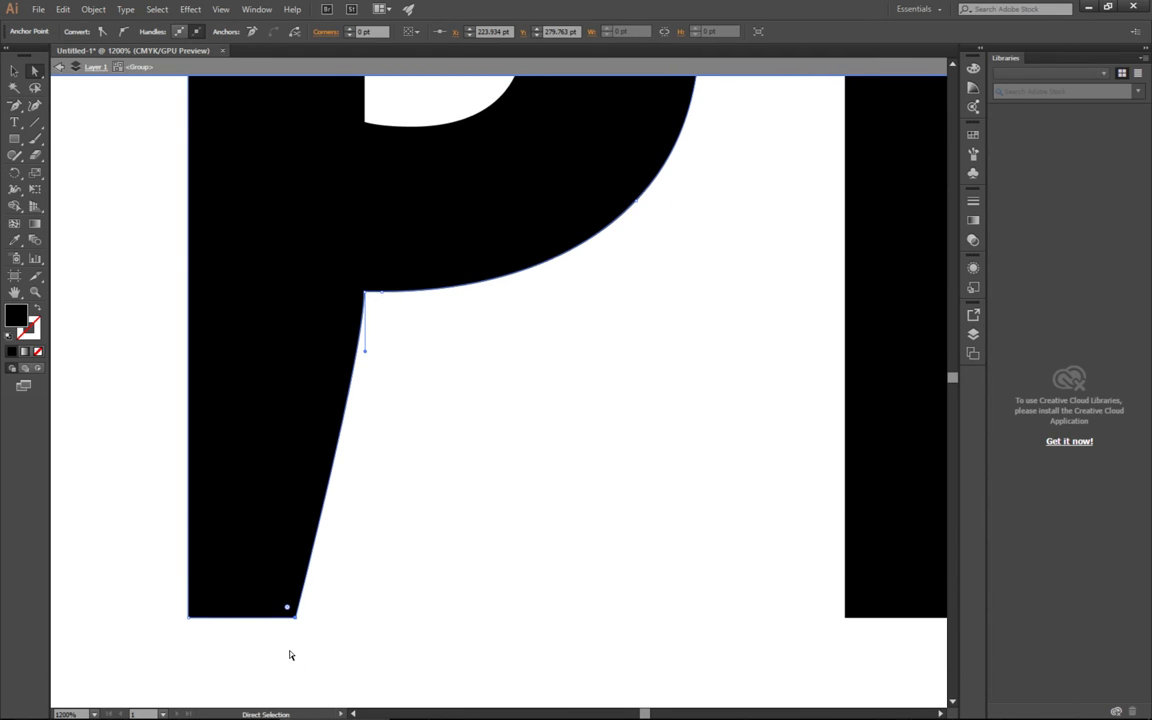
{"action": "left_click_drag", "start_coordinate": [296, 617], "coordinate": [365, 621]}
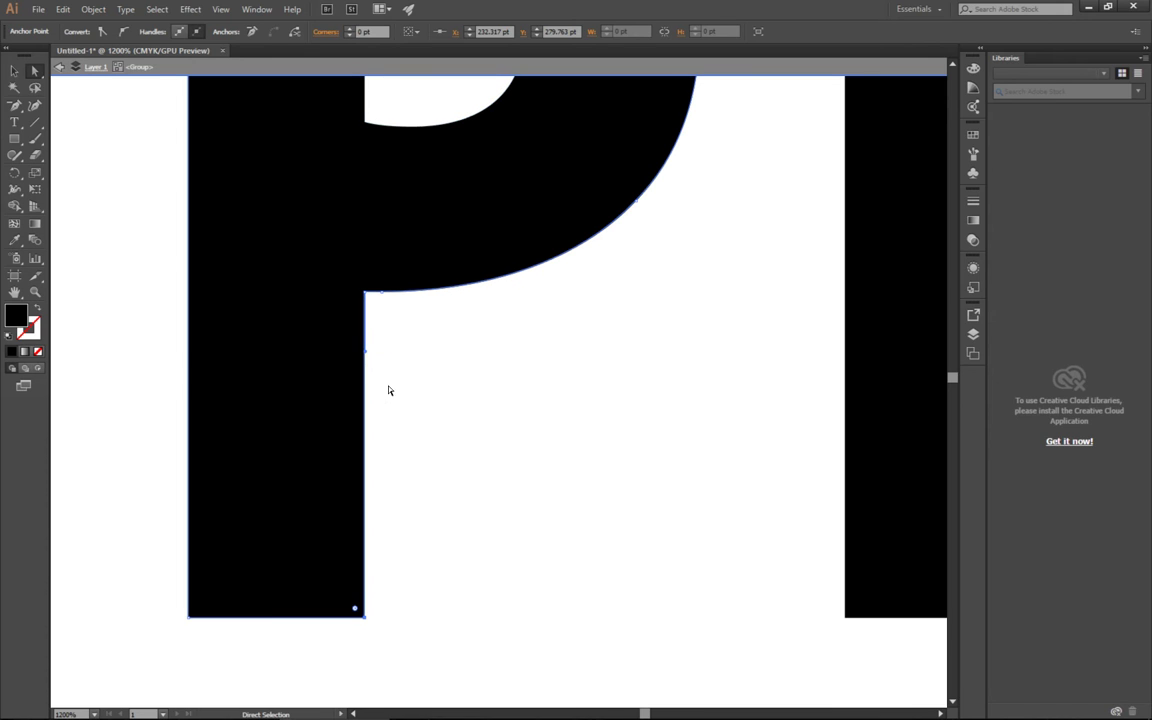
{"action": "key", "text": "ctrl+minus"}
{"action": "key", "text": "ctrl+minus"}
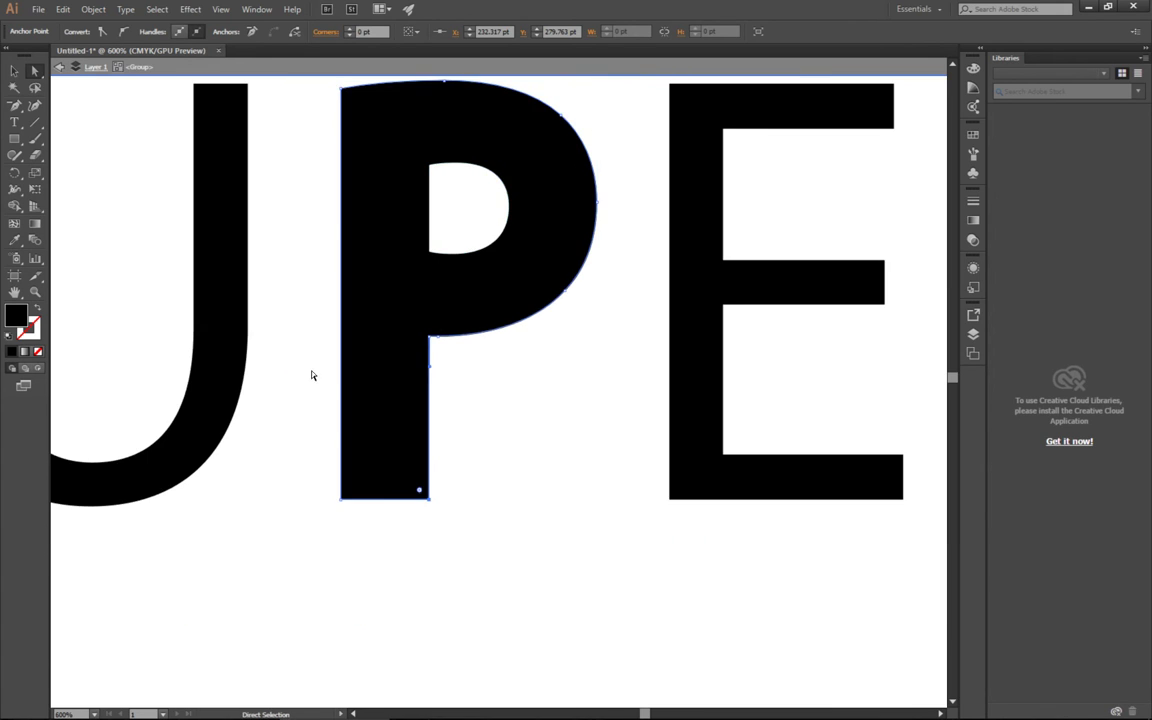
{"action": "left_click", "coordinate": [281, 345]}
{"action": "key", "text": "ctrl+minus"}
{"action": "key", "text": "ctrl+minus"}
{"action": "key", "text": "ctrl+minus"}
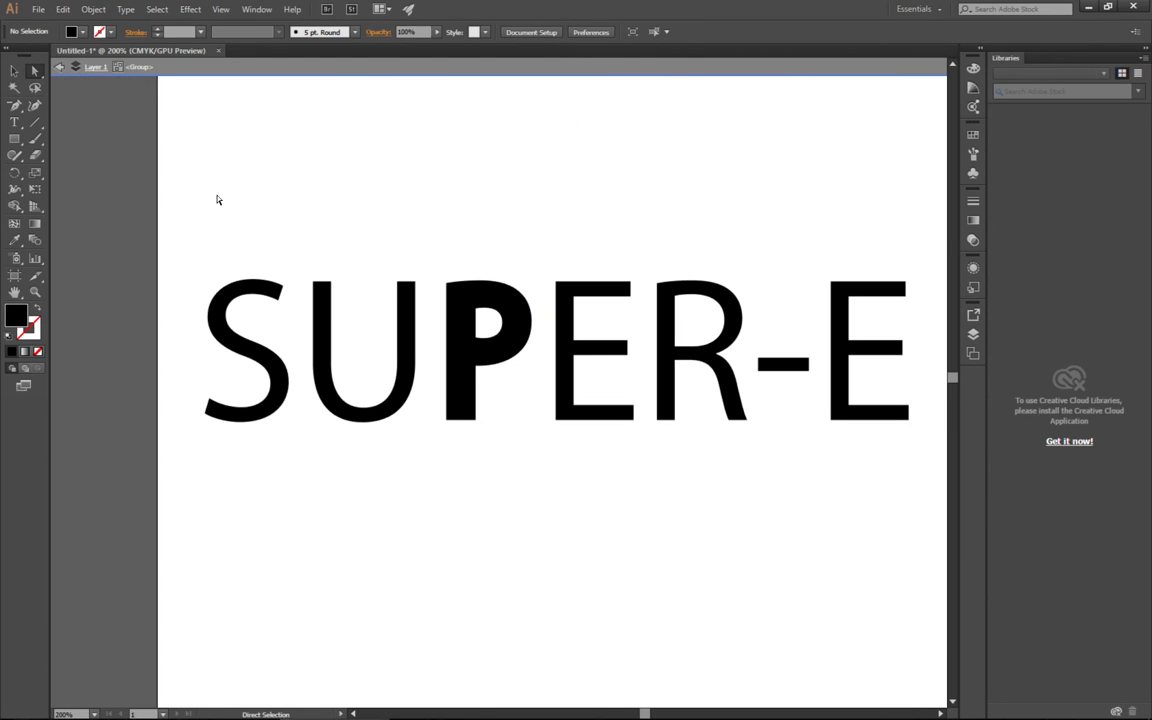
Scale the P up proportionally about its center to about 171 by 280 pt and send it behind the other letters
{"action": "left_click", "coordinate": [14, 70]}
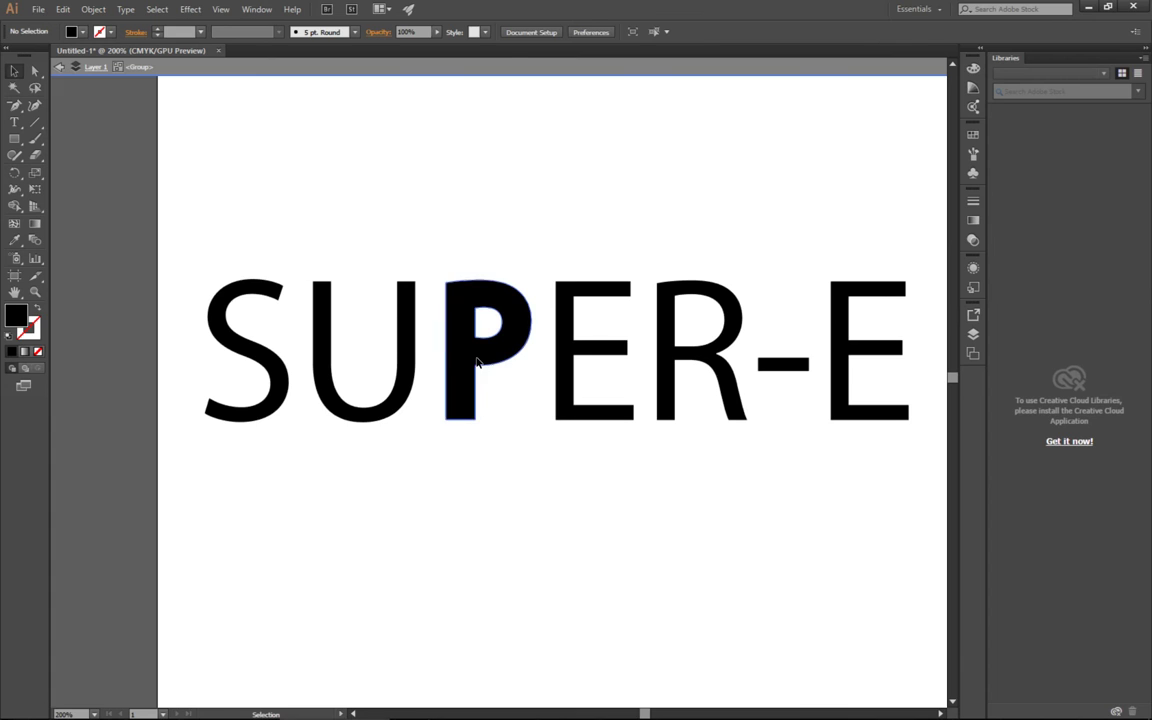
{"action": "left_click", "coordinate": [510, 308]}
{"action": "left_click_drag", "start_coordinate": [534, 282], "coordinate": [740, 171]}
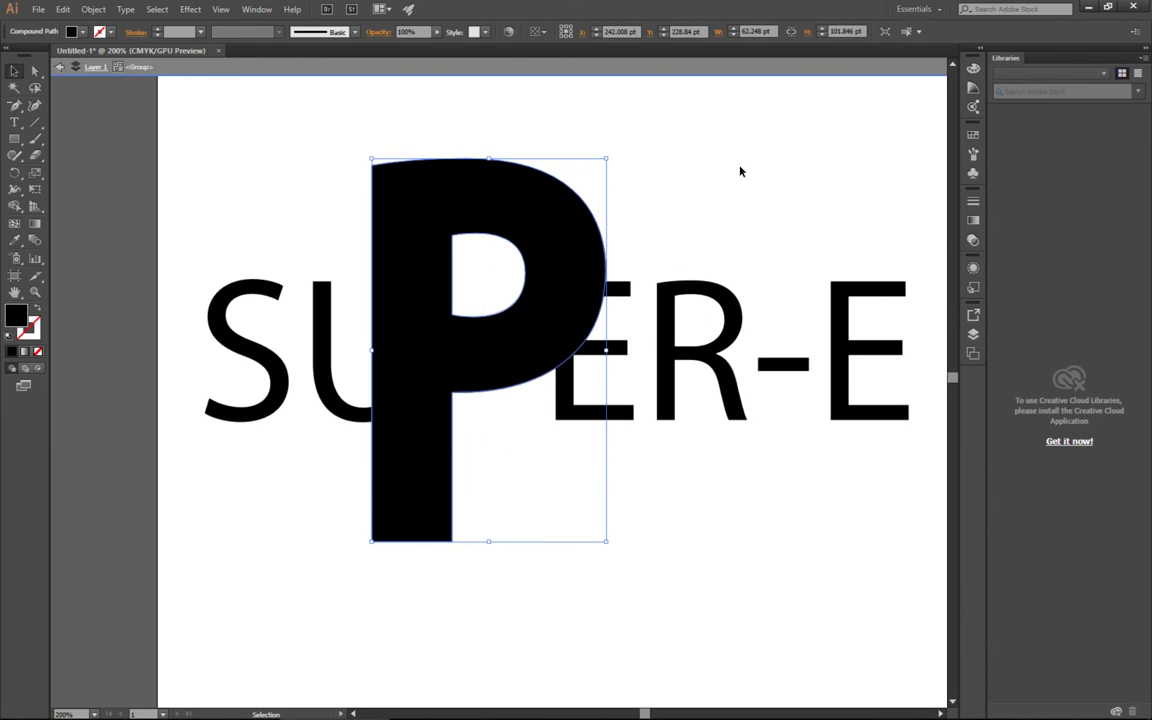
{"action": "right_click", "coordinate": [496, 326]}
{"action": "mouse_move", "coordinate": [560, 456]}
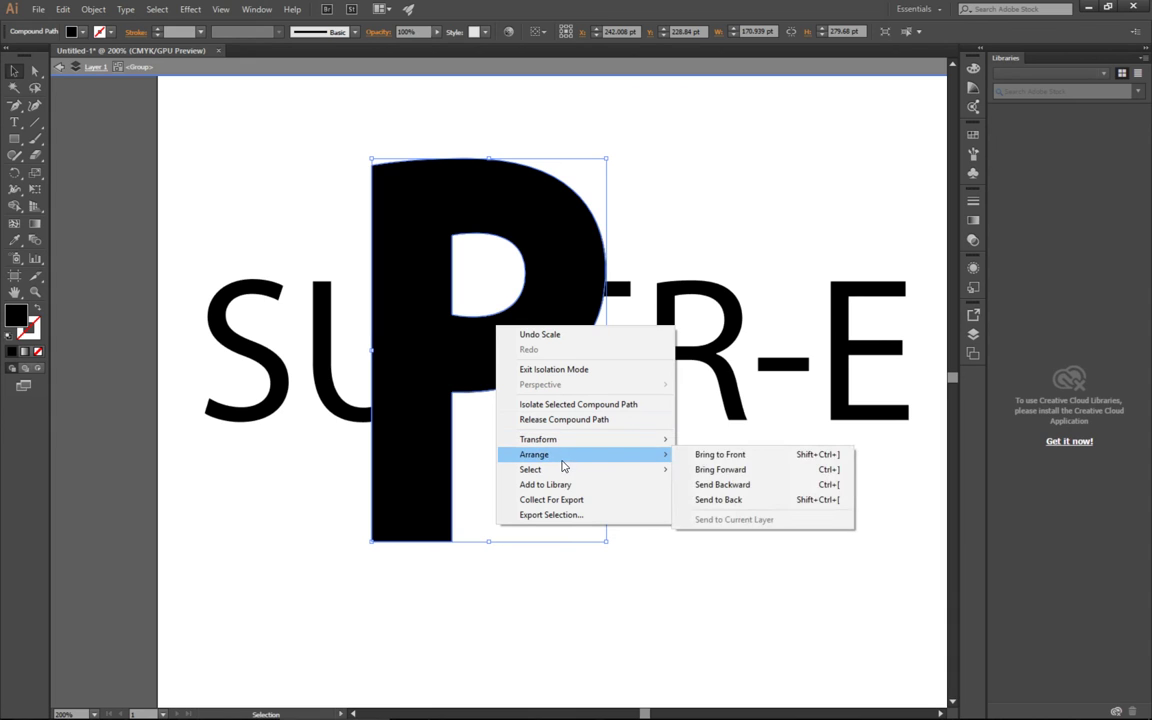
{"action": "left_click", "coordinate": [722, 499]}
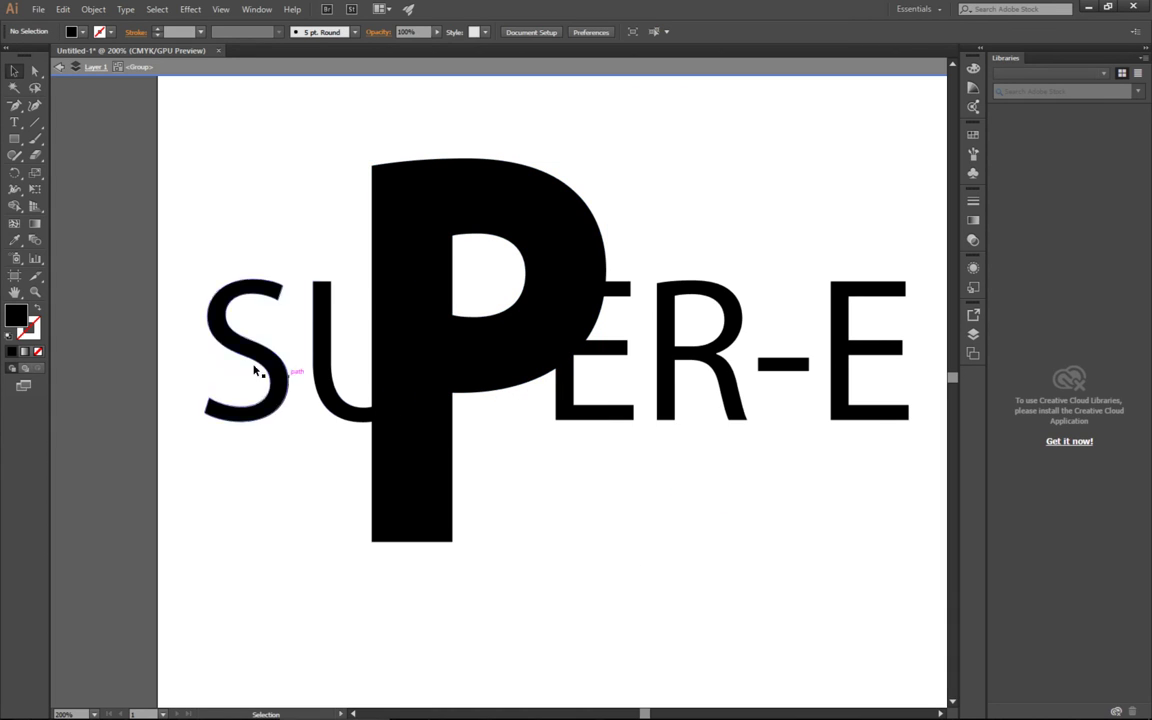
Give every character except the P a black fill and a white (FFFFFF) stroke
{"action": "left_click_drag", "start_coordinate": [218, 295], "coordinate": [360, 388]}
{"action": "key", "text": "ctrl+z"}
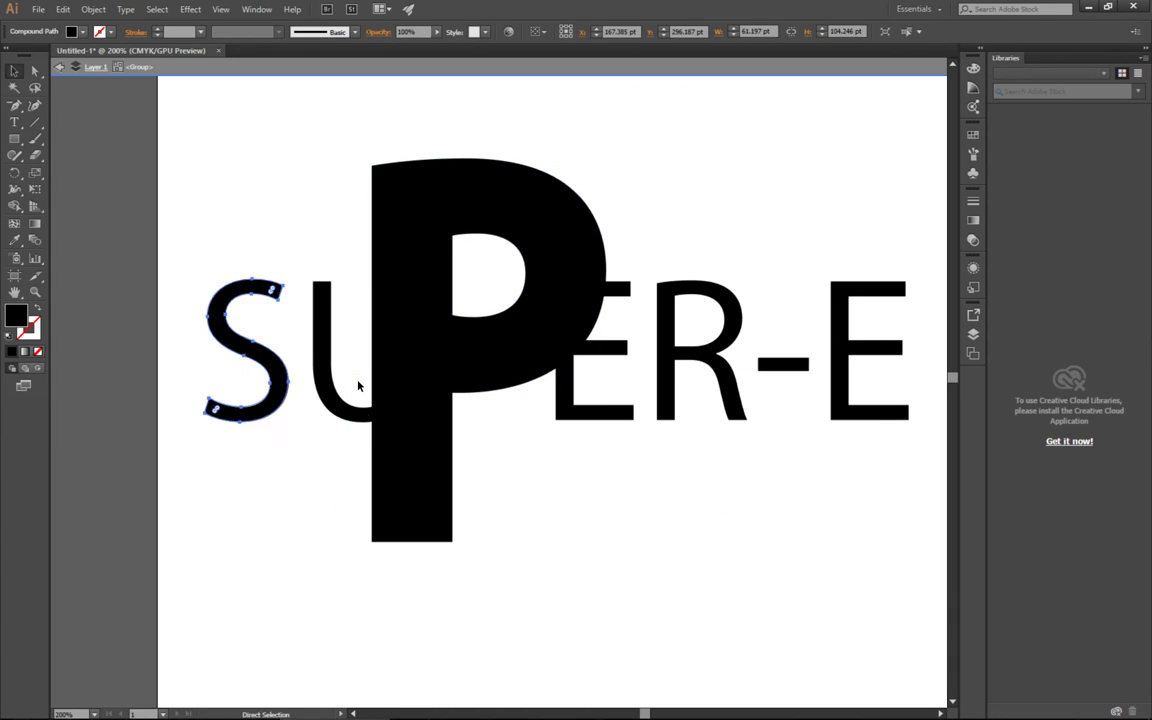
{"action": "left_click_drag", "start_coordinate": [178, 210], "coordinate": [337, 347]}
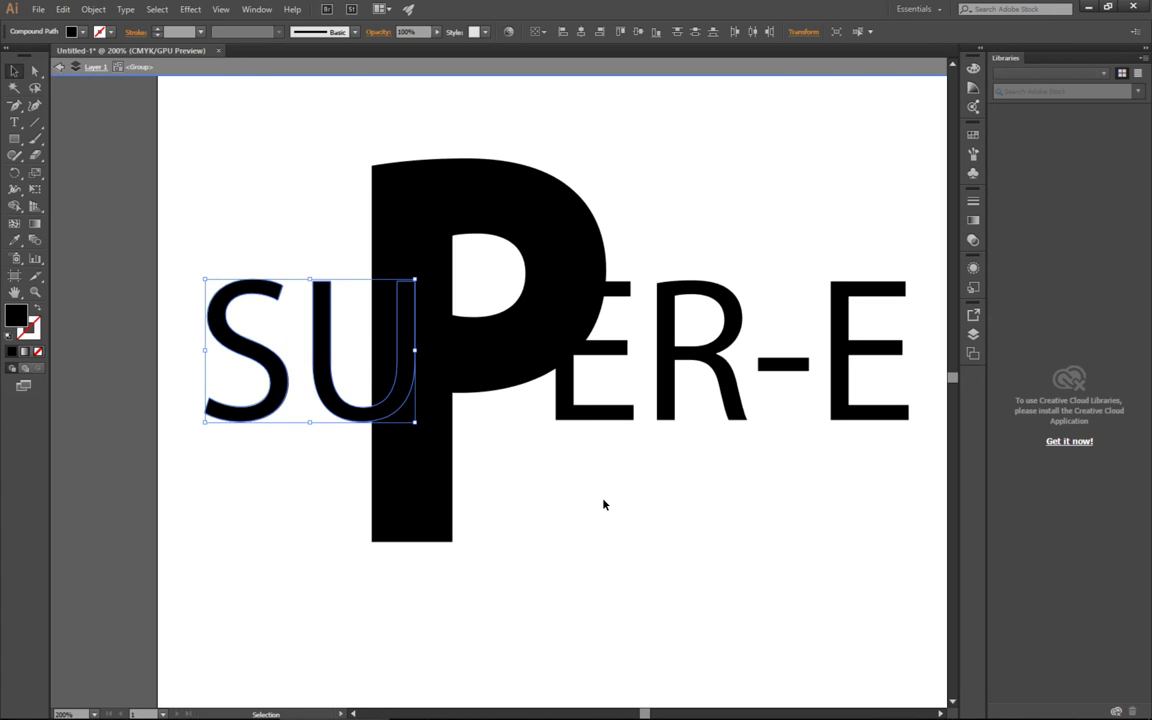
{"action": "left_click_drag", "start_coordinate": [599, 501], "coordinate": [888, 362]}
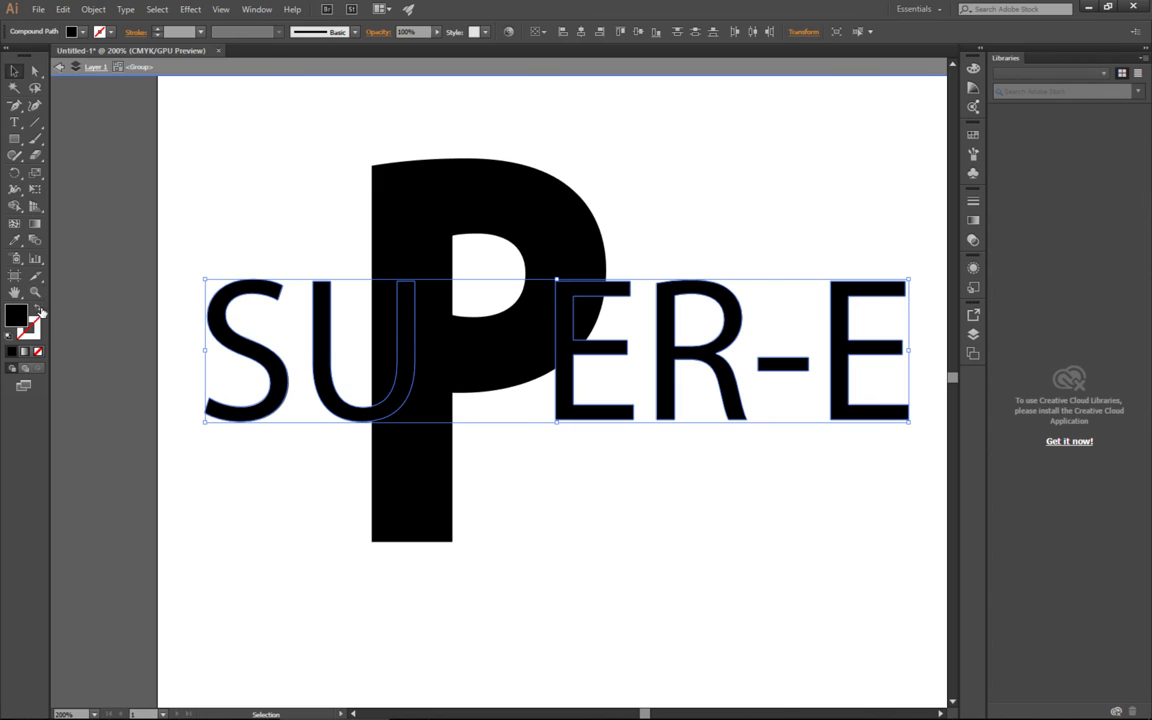
{"action": "left_click", "coordinate": [36, 311]}
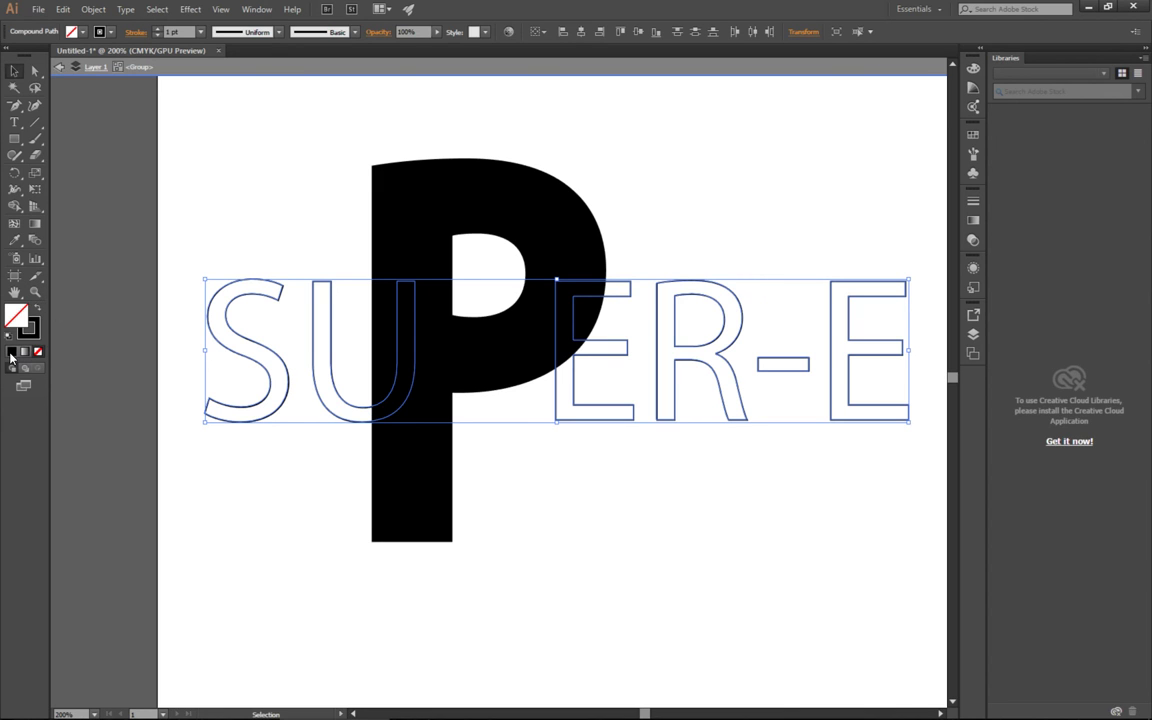
{"action": "left_click", "coordinate": [12, 353]}
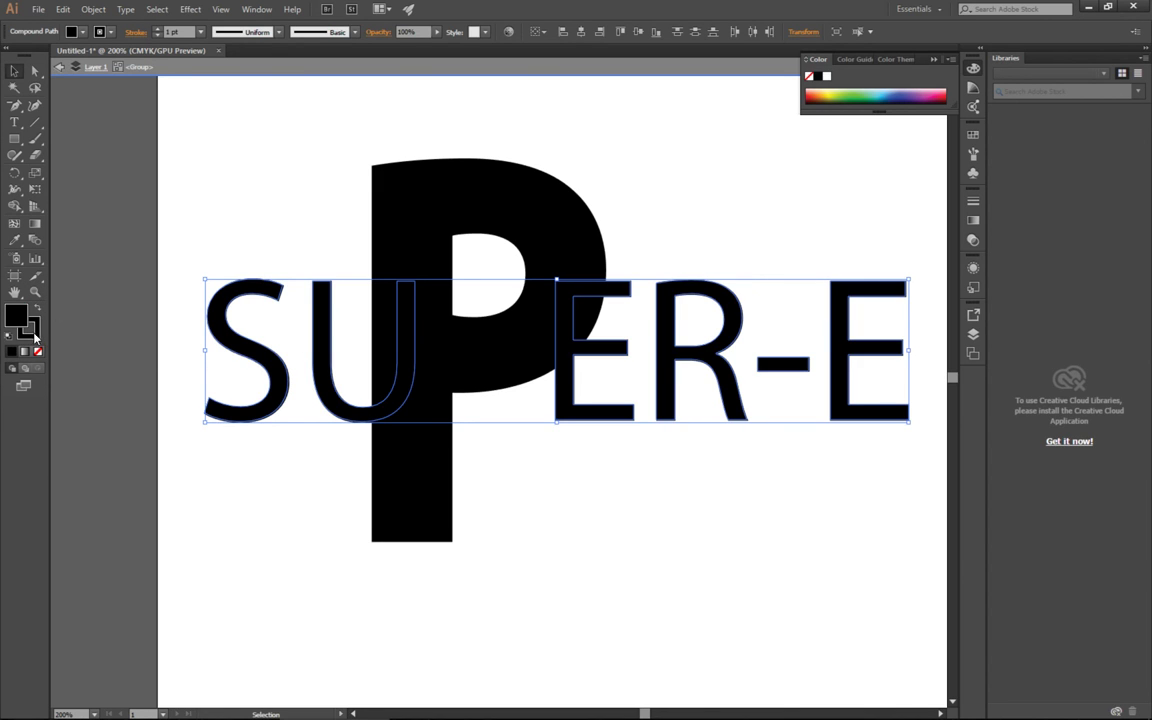
{"action": "left_click", "coordinate": [33, 333]}
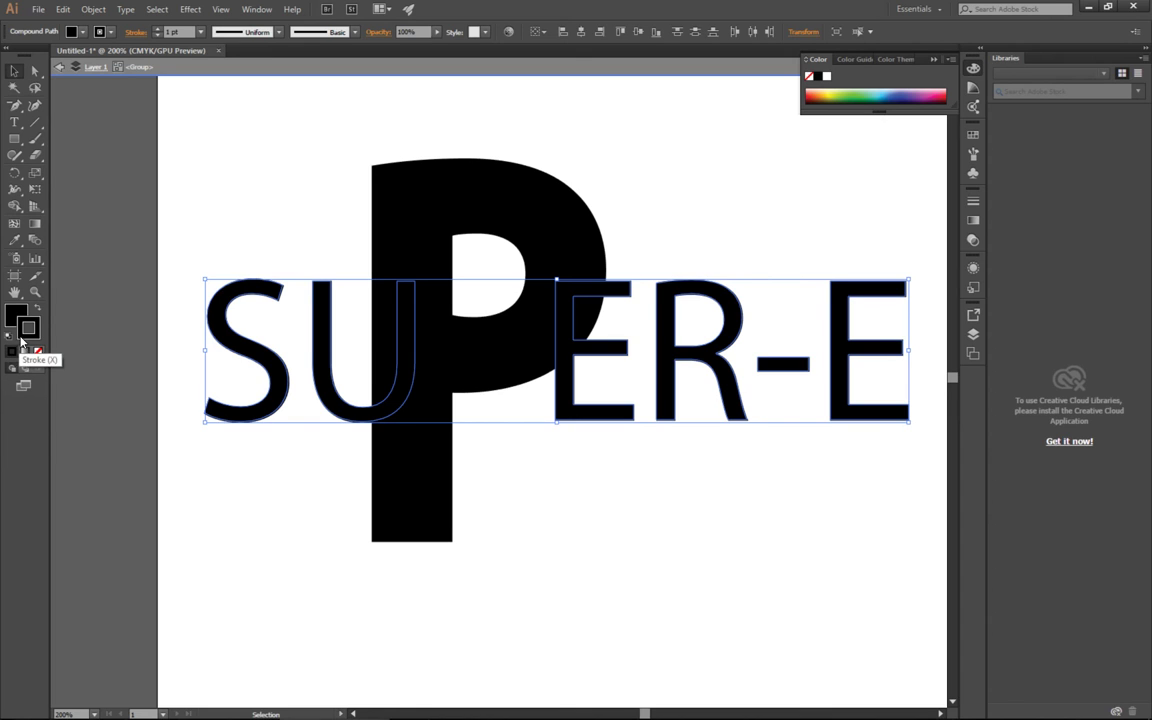
{"action": "double_click", "coordinate": [24, 340]}
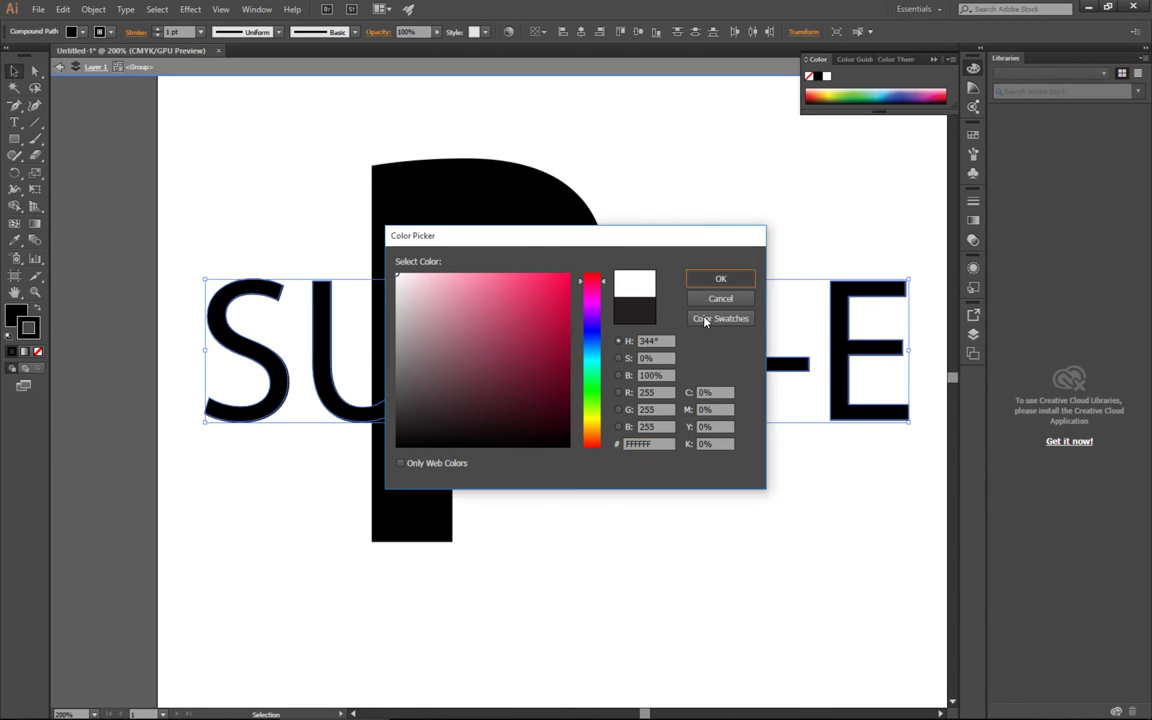
{"action": "left_click", "coordinate": [720, 278]}
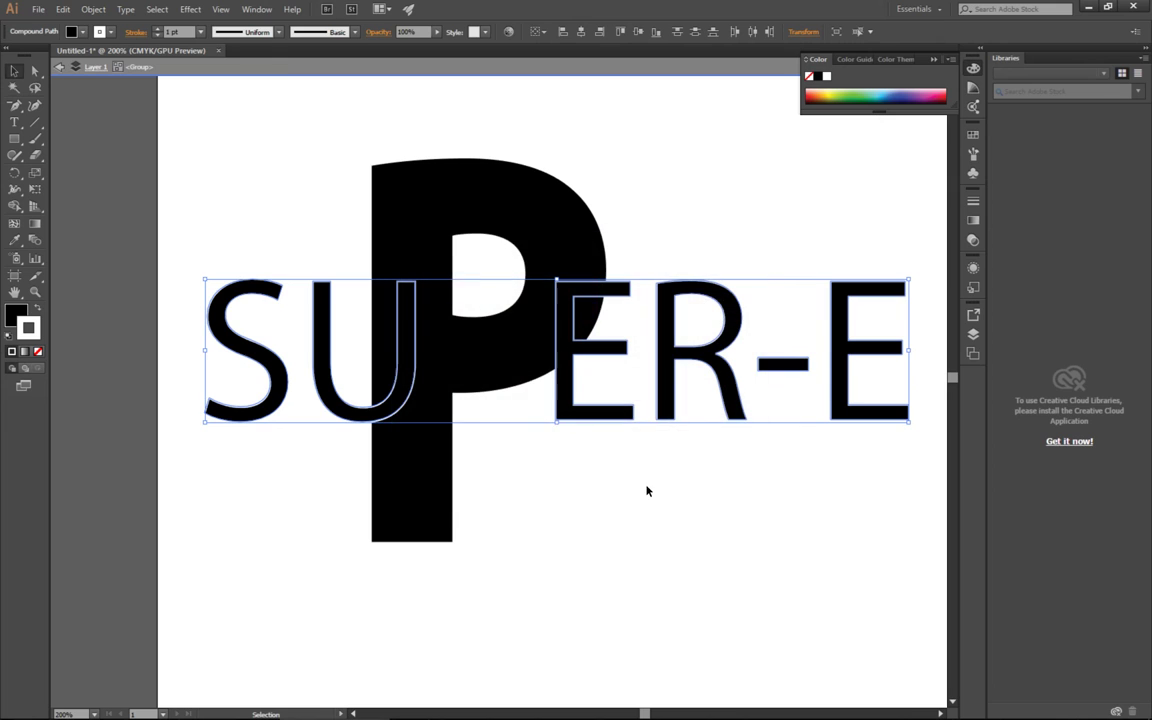
Set the stroke weight of the selected letters to 3 pt, deselect them and exit isolation mode
{"action": "left_click", "coordinate": [973, 201]}
{"action": "left_click", "coordinate": [837, 207]}
{"action": "left_click", "coordinate": [837, 207]}
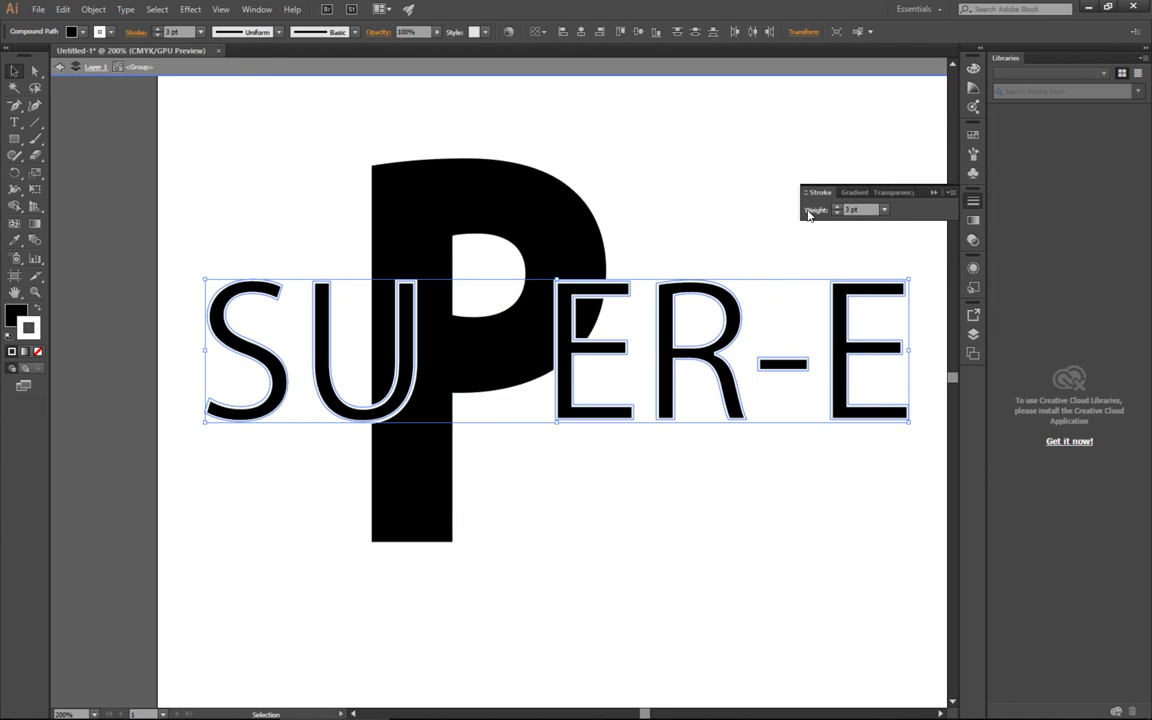
{"action": "left_click", "coordinate": [716, 347]}
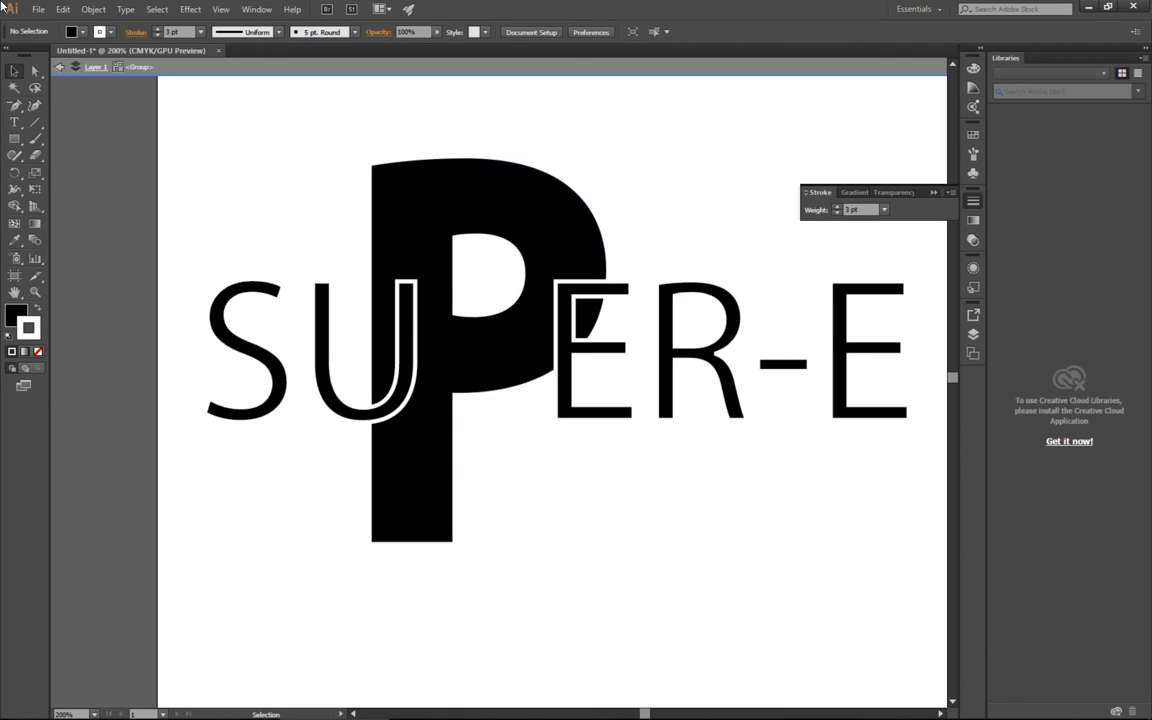
{"action": "left_click", "coordinate": [58, 67]}
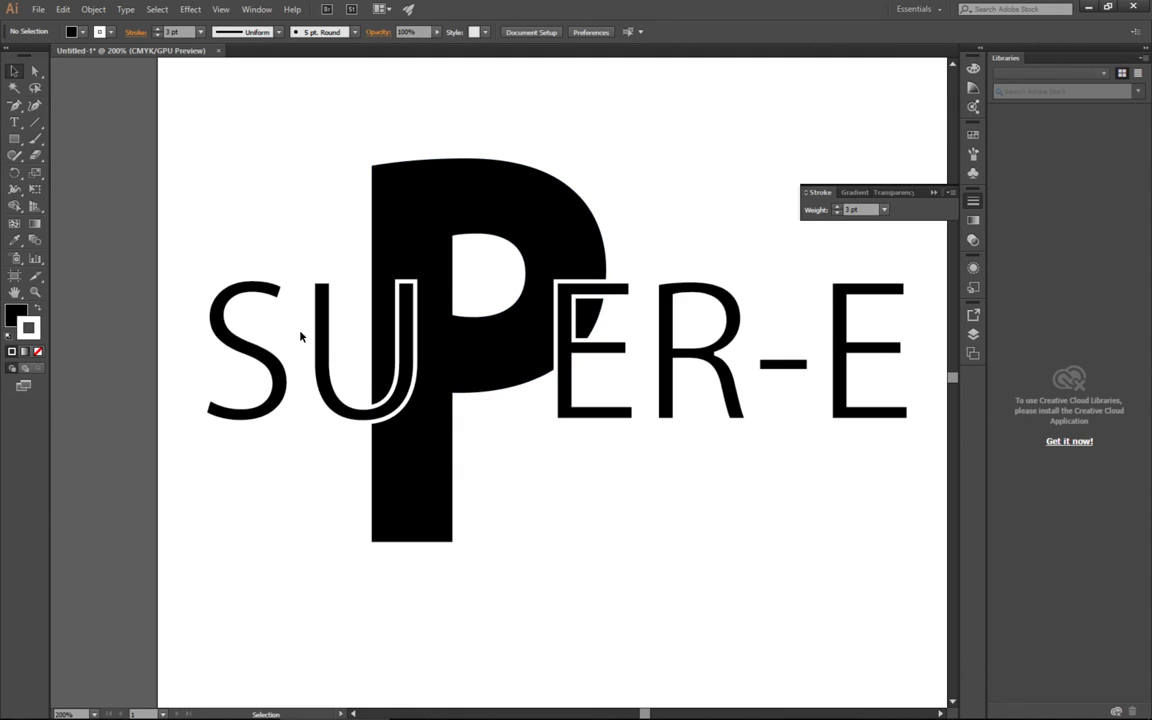
Draw a text area about 509 by 197 pt below the finished lettering and enter SUPER-E in it
{"action": "key", "text": "ctrl+minus"}
{"action": "left_click_drag", "start_coordinate": [463, 506], "coordinate": [465, 365]}
{"action": "left_click", "coordinate": [14, 122]}
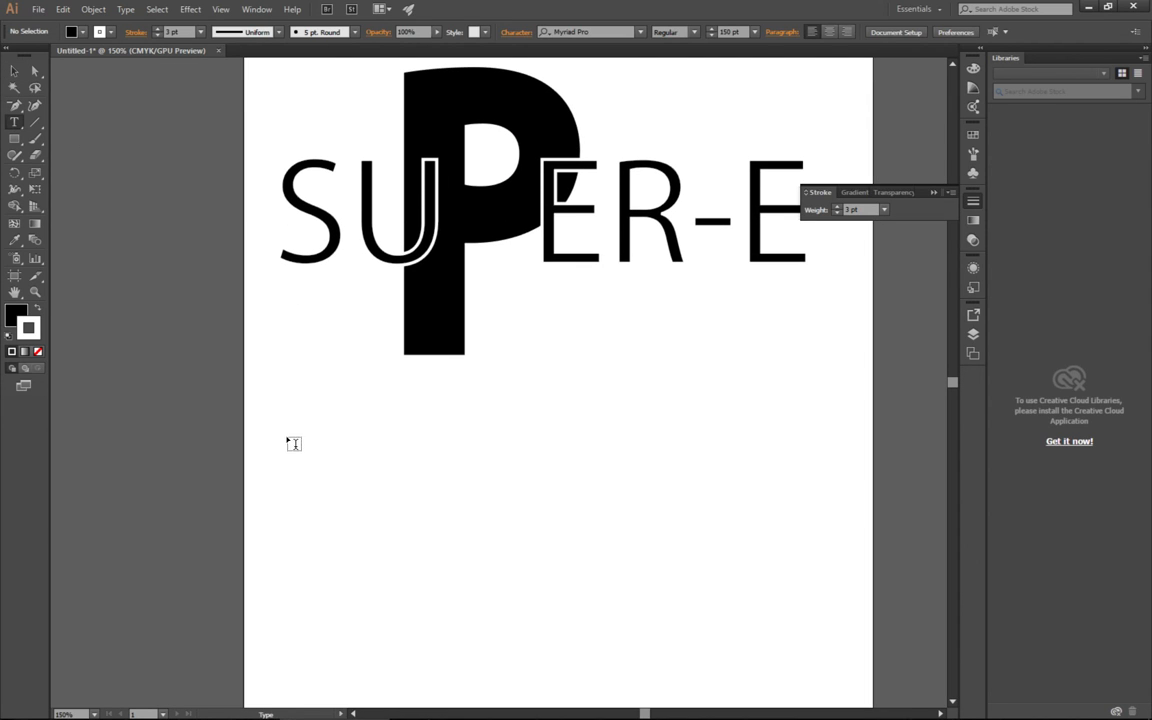
{"action": "mouse_move", "coordinate": [289, 443]}
{"action": "left_mouse_down"}
{"action": "mouse_move", "coordinate": [810, 617]}
{"action": "mouse_move", "coordinate": [810, 638]}
{"action": "left_mouse_up"}
{"action": "type", "text": "S"}
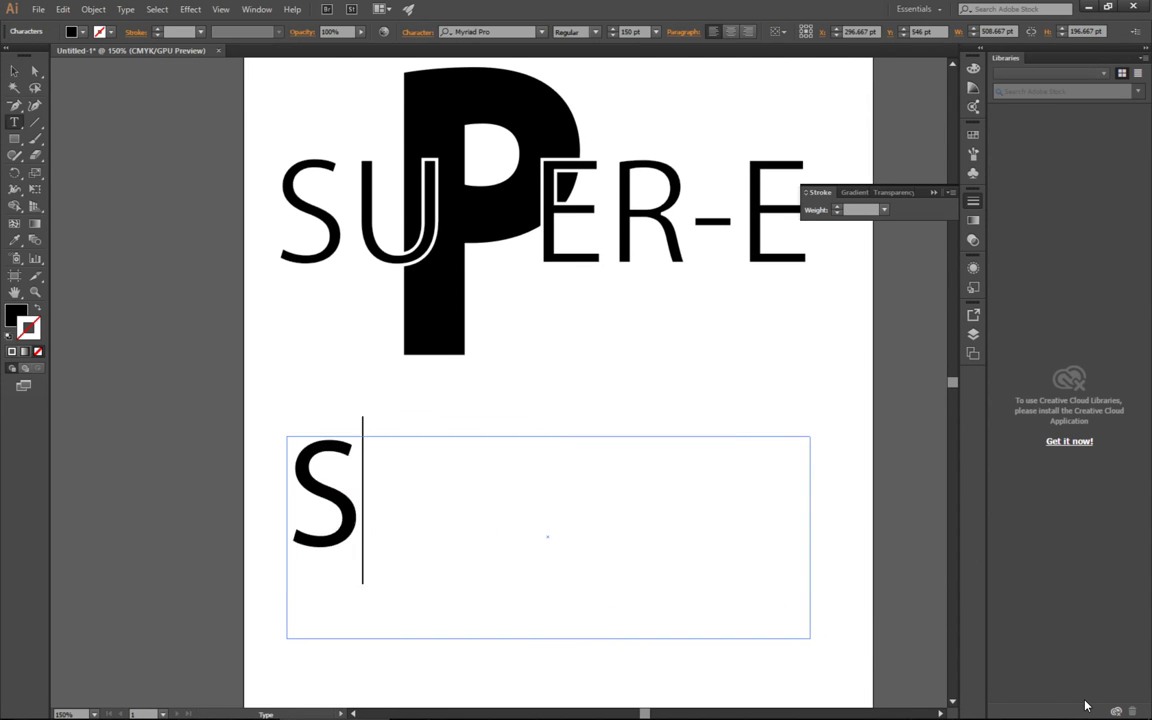
{"action": "type", "text": "UPER"}
{"action": "type", "text": "-"}
{"action": "key", "text": "Left"}
{"action": "key", "text": "BackSpace"}
{"action": "key", "text": "BackSpace"}
{"action": "key", "text": "BackSpace"}
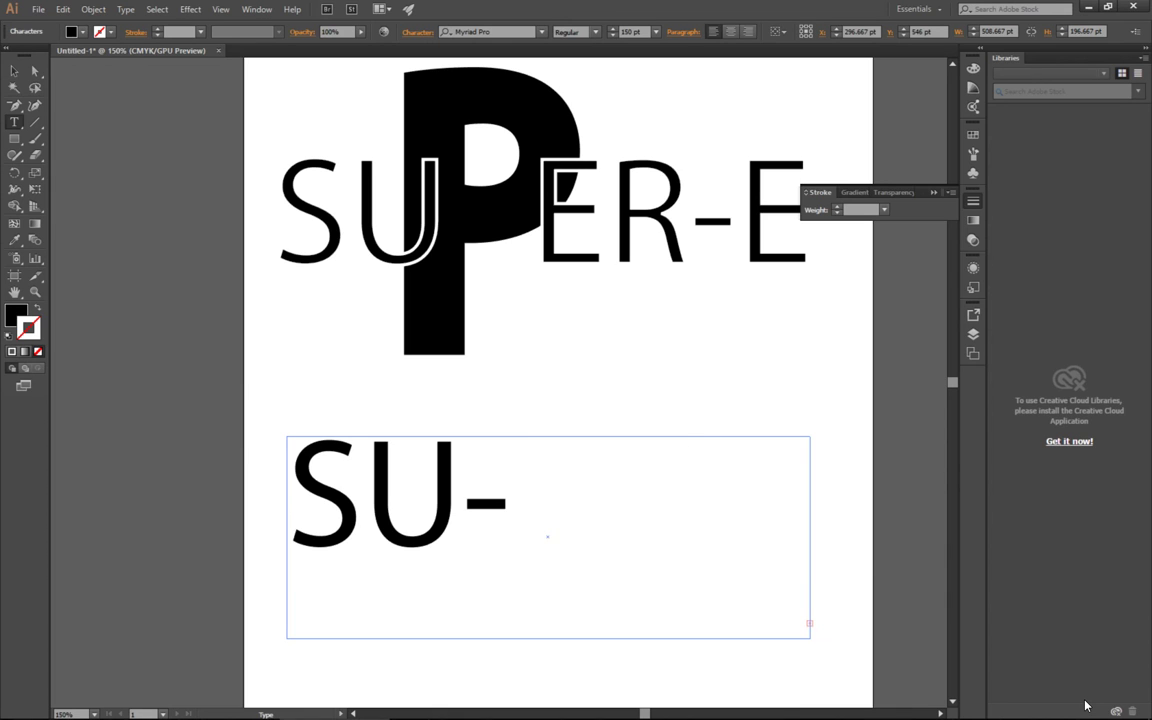
Widen the new text area on both sides to nearly the artboard's full width so SUPER-E fits on one line
{"action": "left_click", "coordinate": [14, 71]}
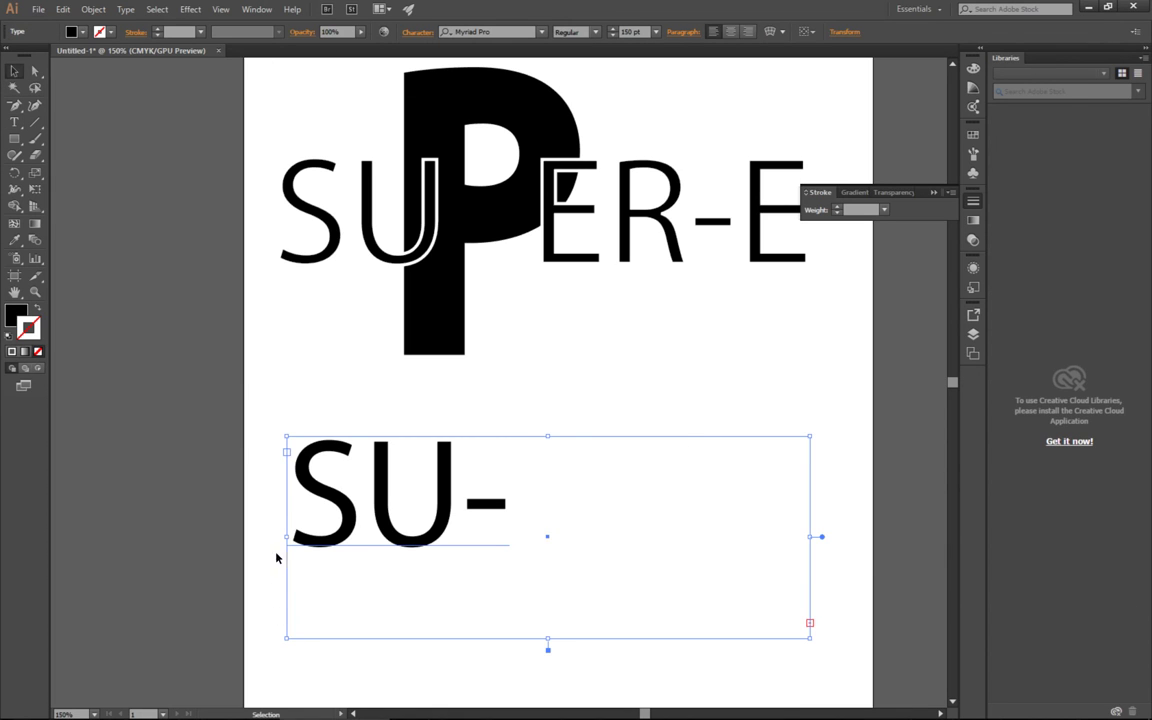
{"action": "left_click_drag", "start_coordinate": [287, 538], "coordinate": [236, 540]}
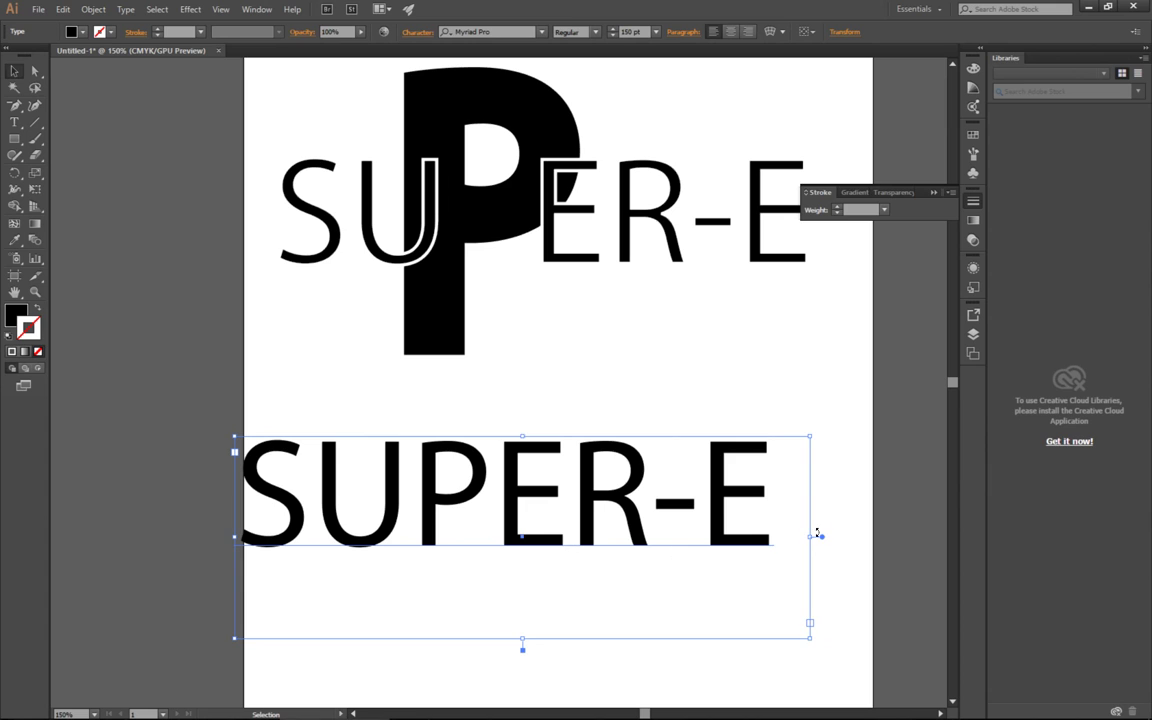
{"action": "left_click_drag", "start_coordinate": [810, 538], "coordinate": [870, 538]}
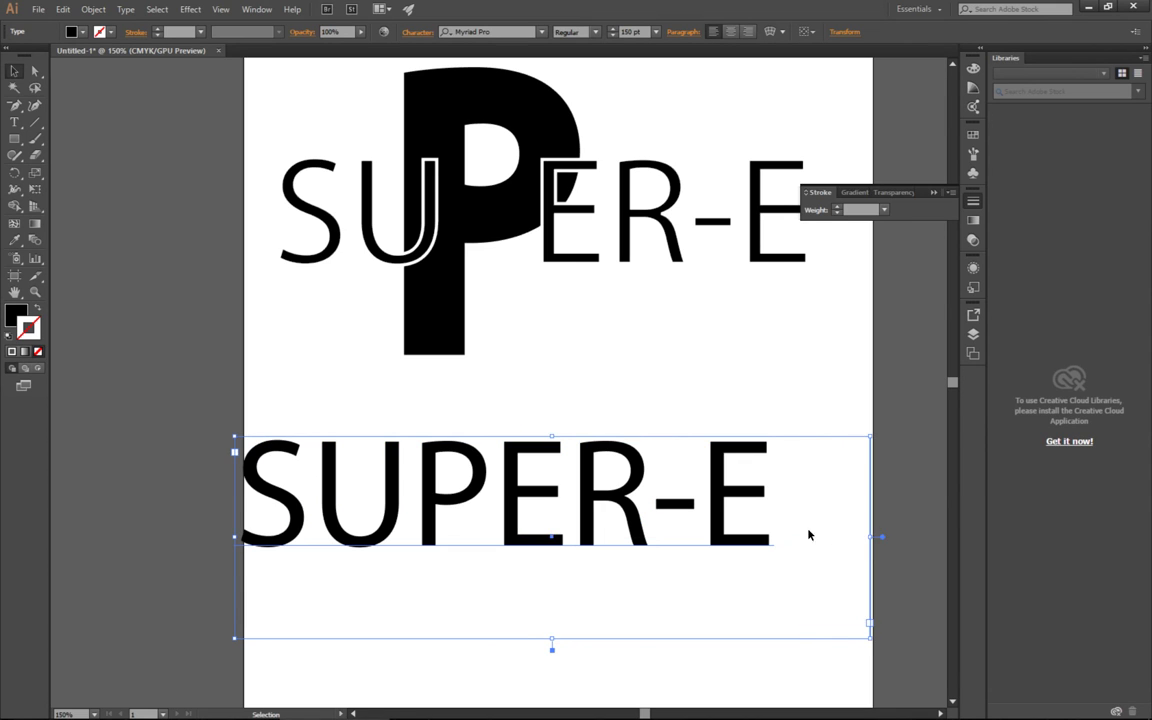
Change the font of the new SUPER-E text to Papyrus
{"action": "key", "text": "t"}
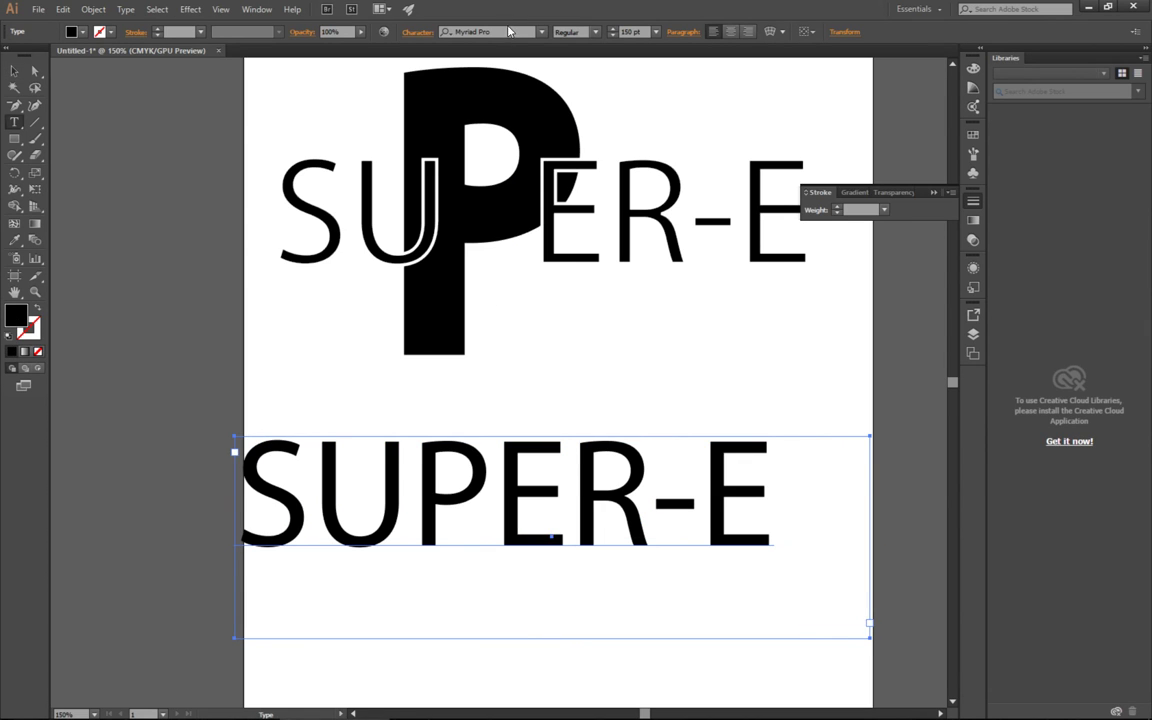
{"action": "left_click", "coordinate": [541, 32]}
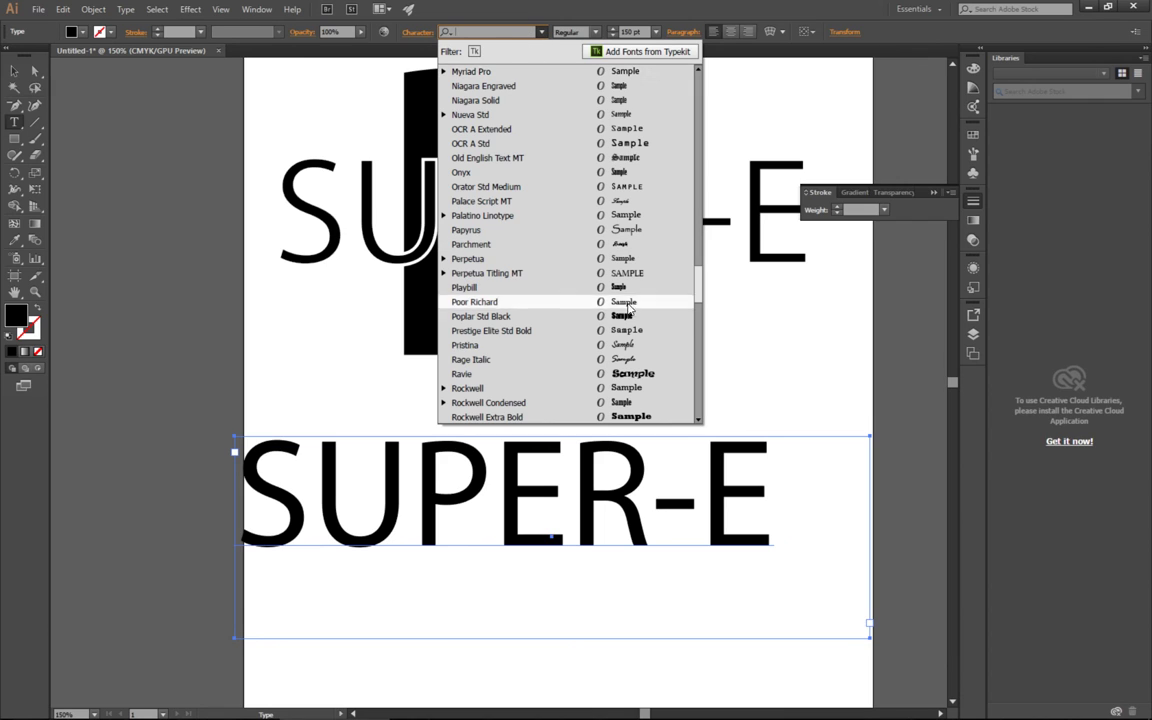
{"action": "left_click", "coordinate": [530, 229]}
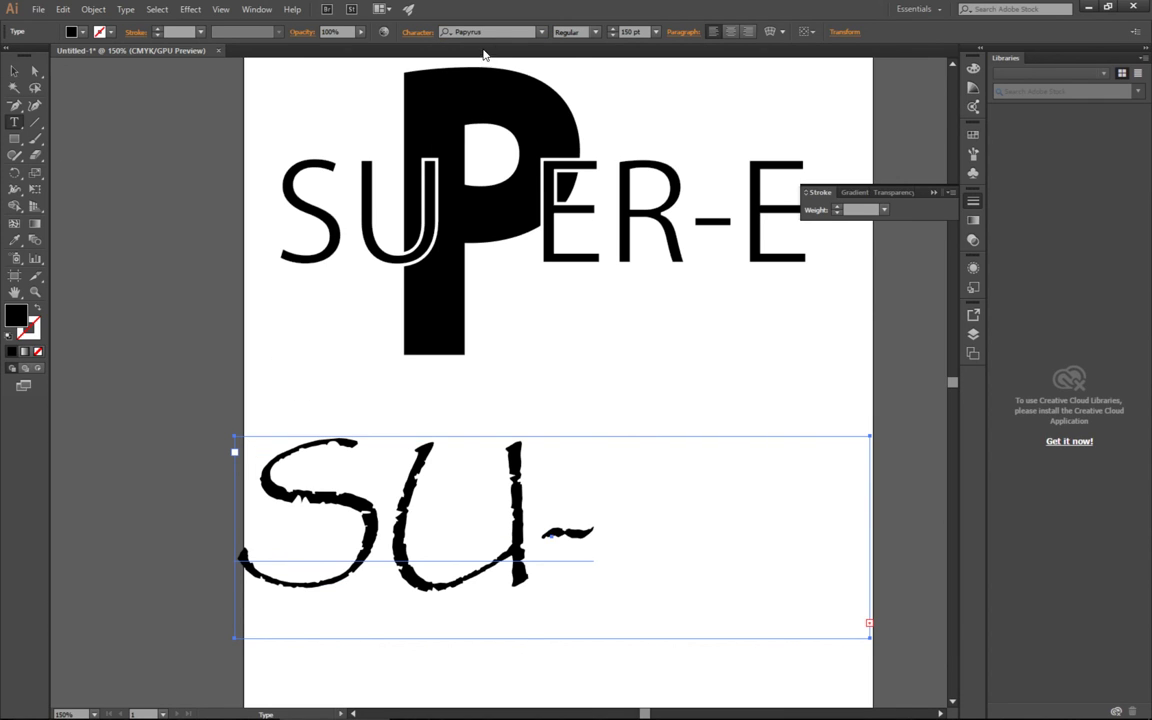
Reduce the font size of the Papyrus SUPER-E text to 72 pt so the whole word fits on one line
{"action": "left_click", "coordinate": [614, 36]}
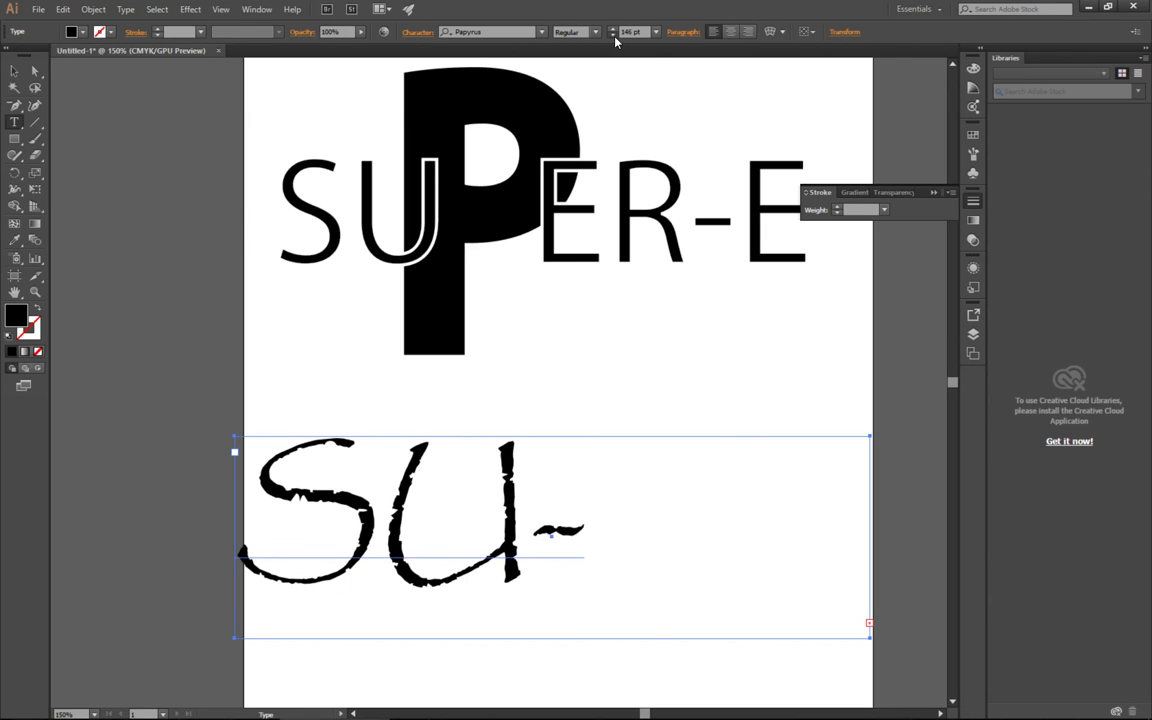
{"action": "left_click_drag", "start_coordinate": [635, 31], "coordinate": [601, 30]}
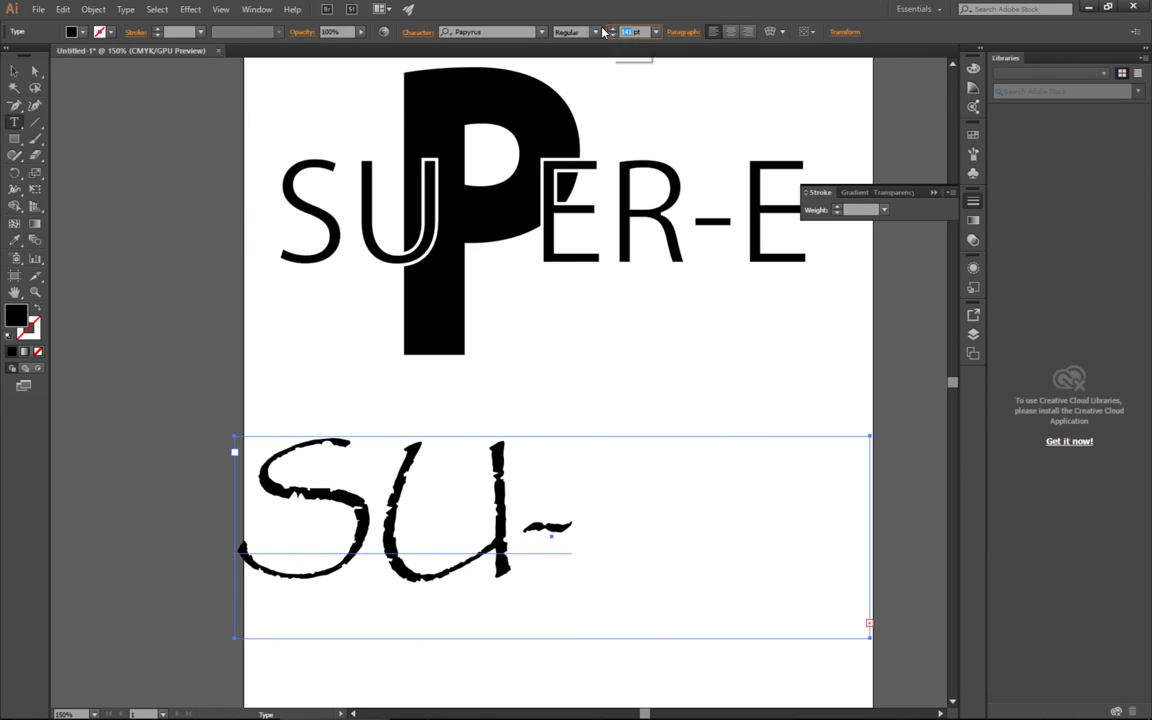
{"action": "type", "text": "120"}
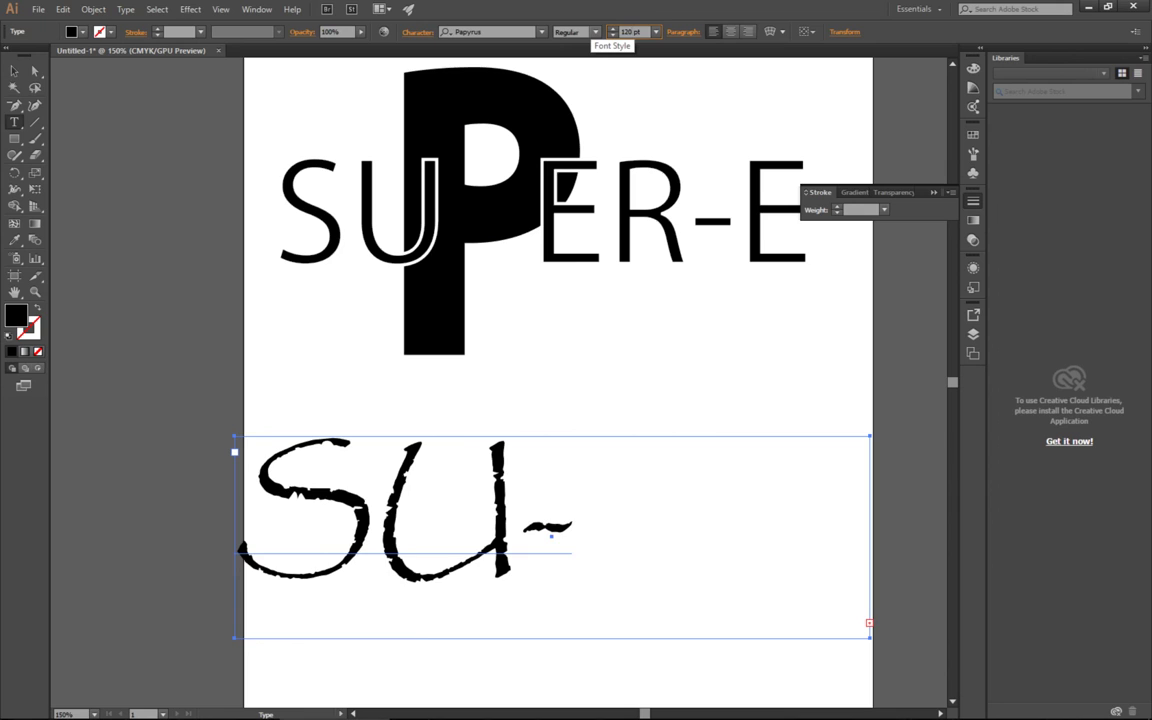
{"action": "key", "text": "Return"}
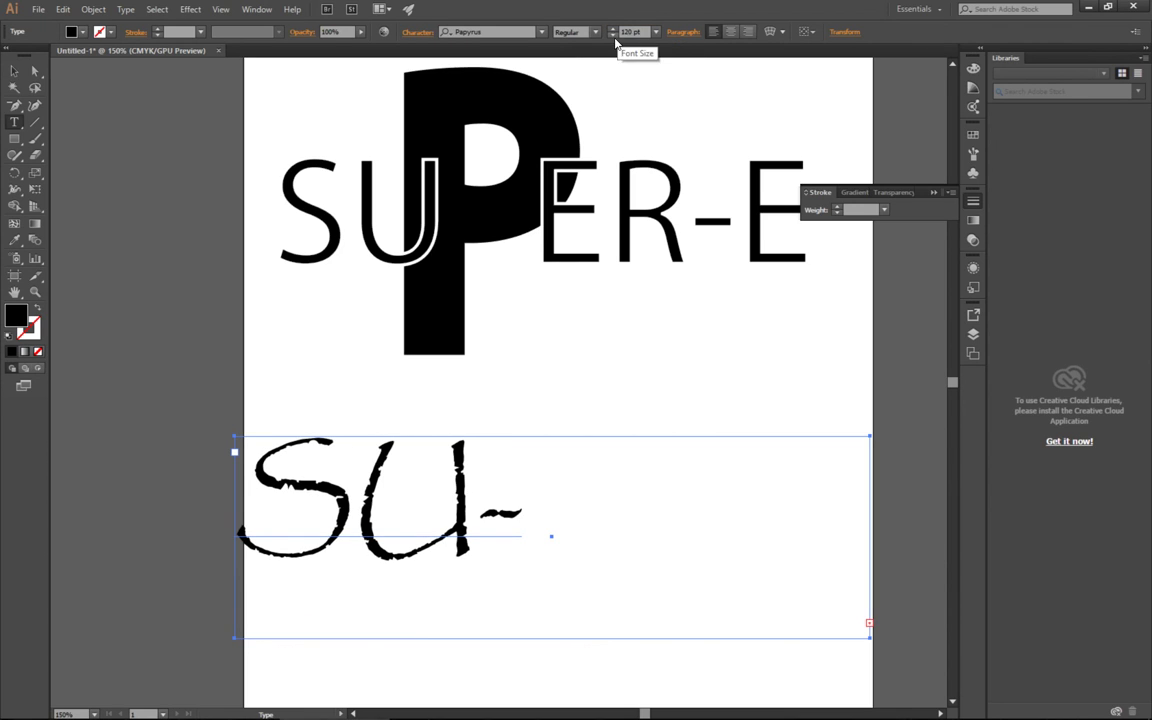
{"action": "key", "text": "Down"}
{"action": "key", "text": "Down"}
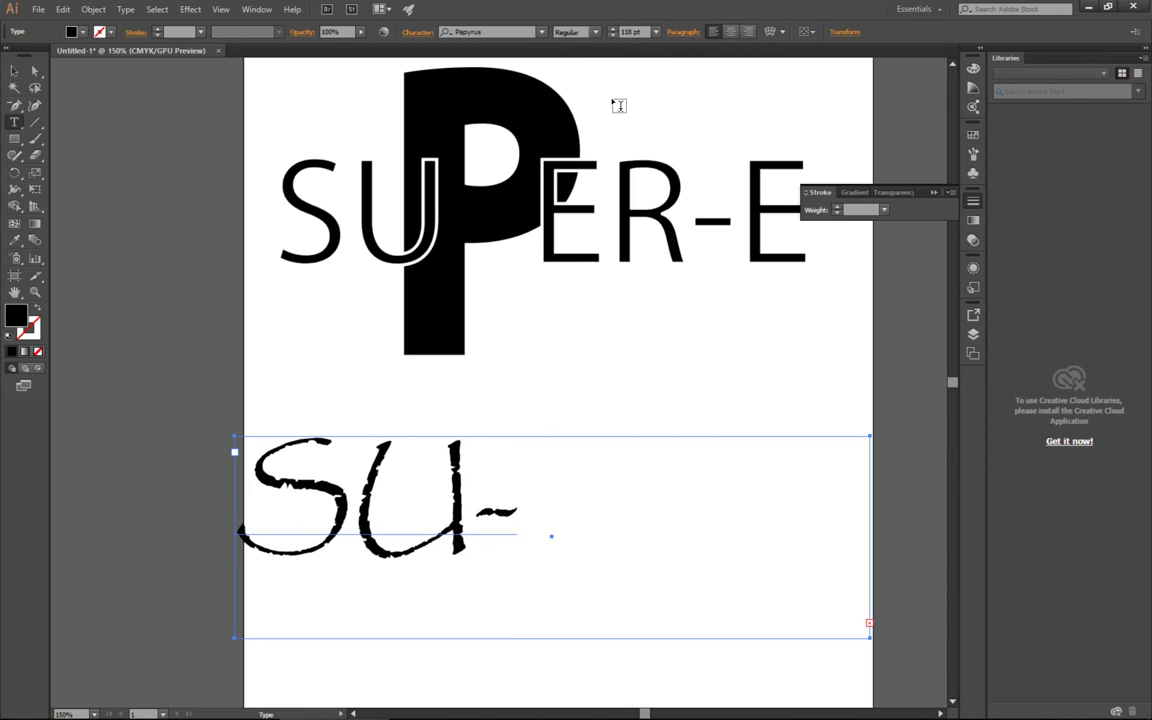
{"action": "left_click", "coordinate": [656, 32]}
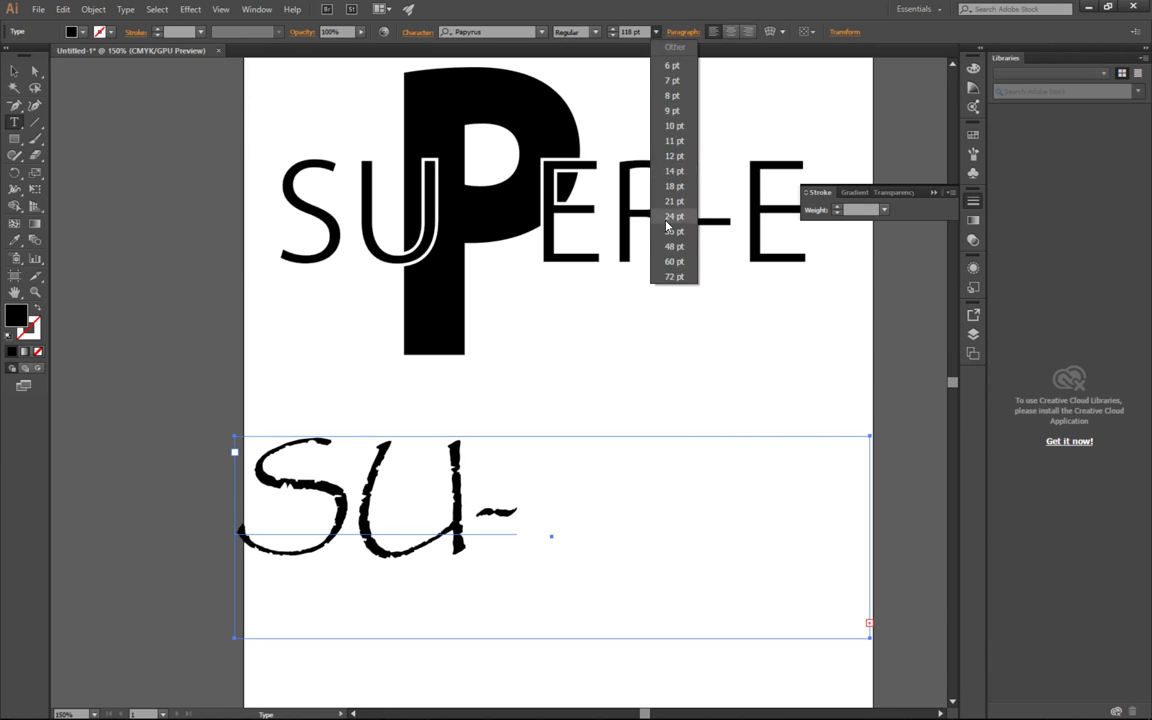
{"action": "left_click", "coordinate": [674, 276]}
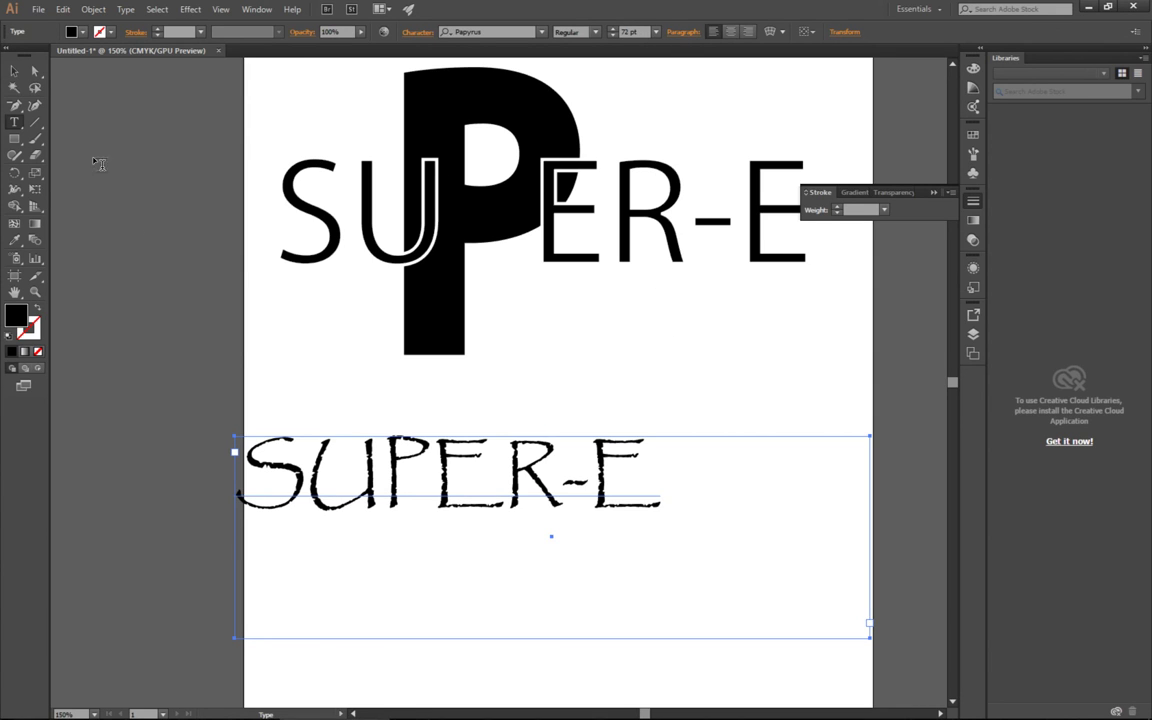
Convert the Papyrus SUPER-E text to outlines, ungroup the letters and deselect them
{"action": "left_click", "coordinate": [14, 71]}
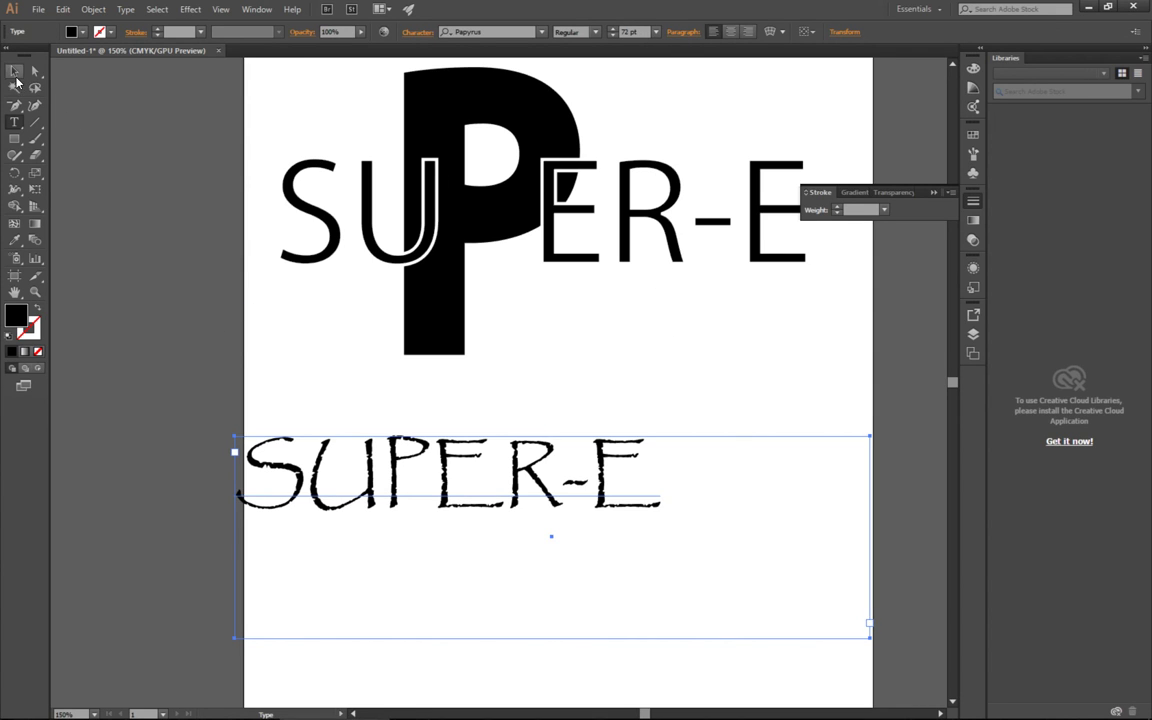
{"action": "right_click", "coordinate": [448, 464]}
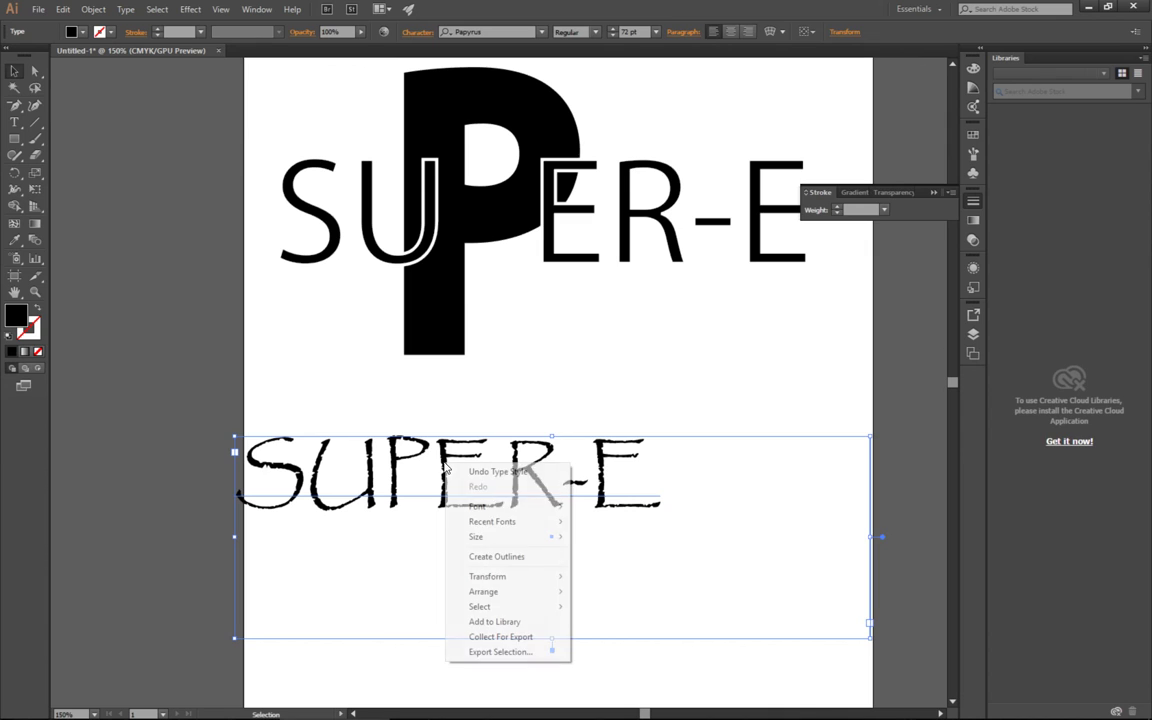
{"action": "left_click", "coordinate": [533, 557]}
{"action": "right_click", "coordinate": [446, 487]}
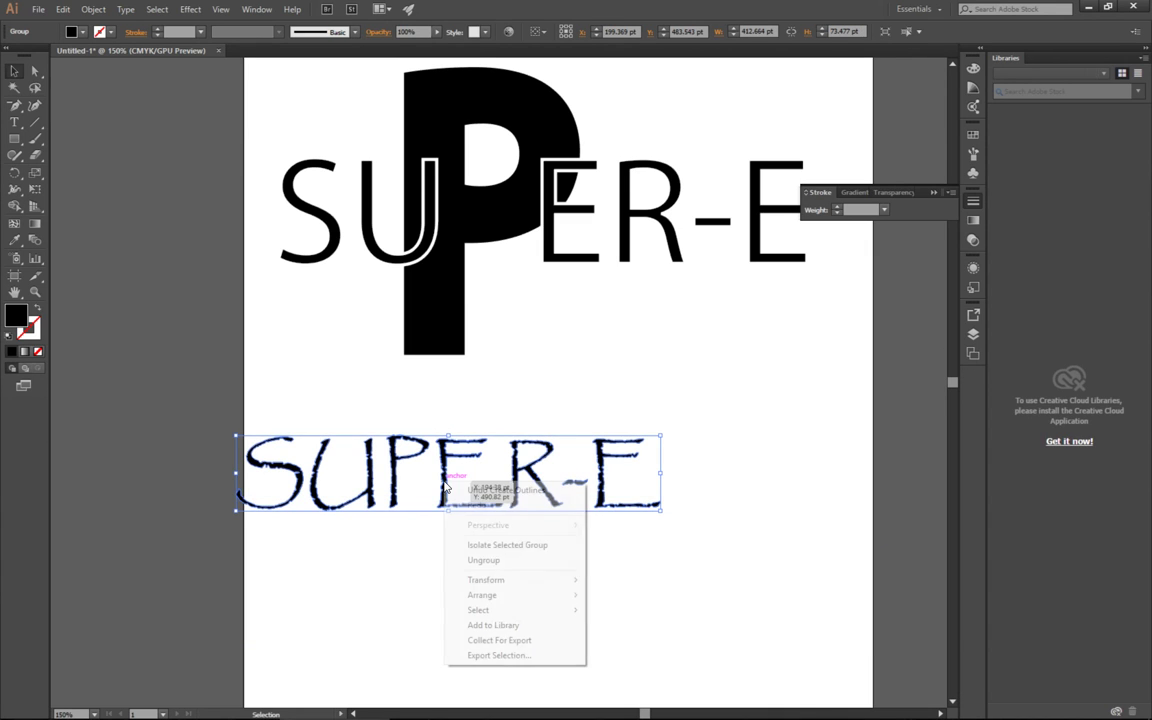
{"action": "left_click", "coordinate": [483, 560]}
{"action": "left_click", "coordinate": [405, 566]}
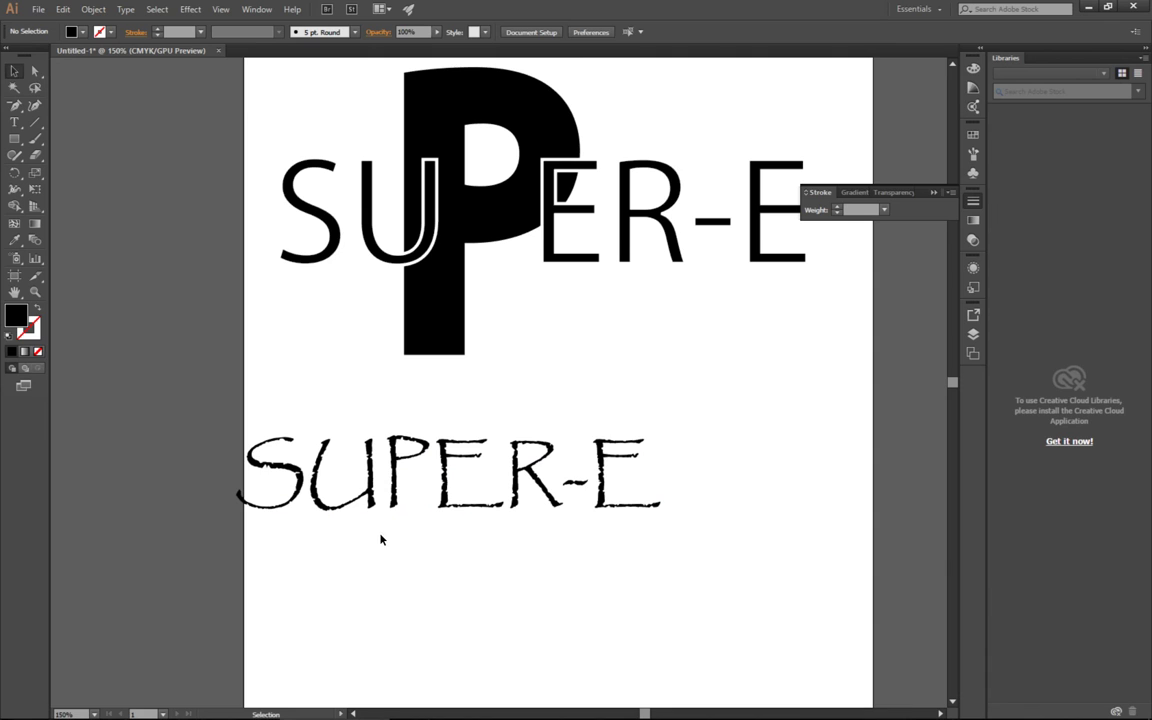
Examine the anchor points along the rough outline of the first E in the Papyrus lettering up close
{"action": "key", "text": "a"}
{"action": "key", "text": "ctrl+plus"}
{"action": "key", "text": "ctrl+plus"}
{"action": "key", "text": "ctrl+plus"}
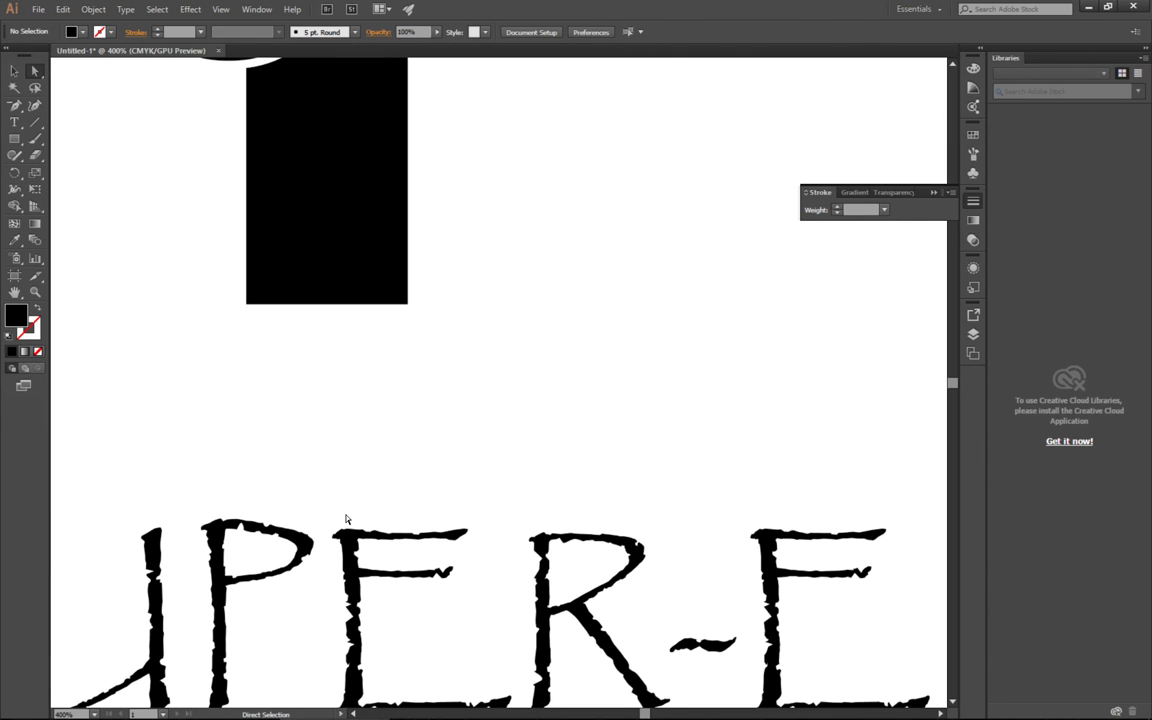
{"action": "left_click_drag", "start_coordinate": [346, 519], "coordinate": [635, 185]}
{"action": "left_click", "coordinate": [632, 300]}
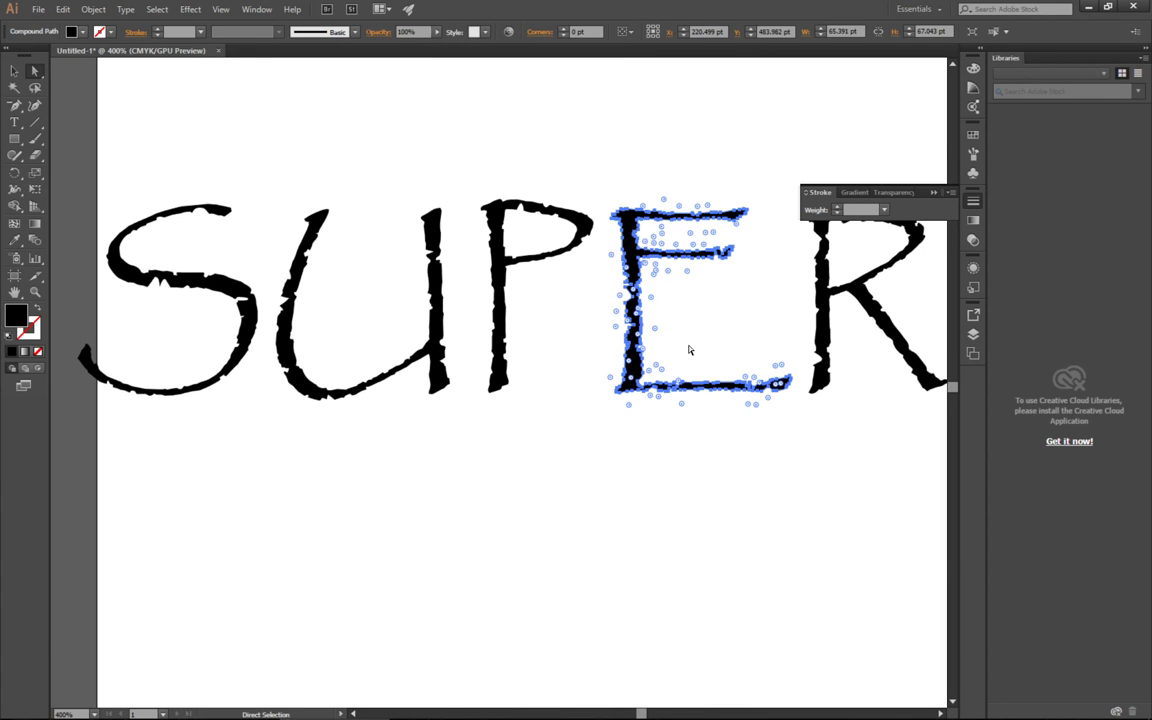
{"action": "key", "text": "ctrl+plus"}
{"action": "key", "text": "ctrl+plus"}
{"action": "key", "text": "ctrl+plus"}
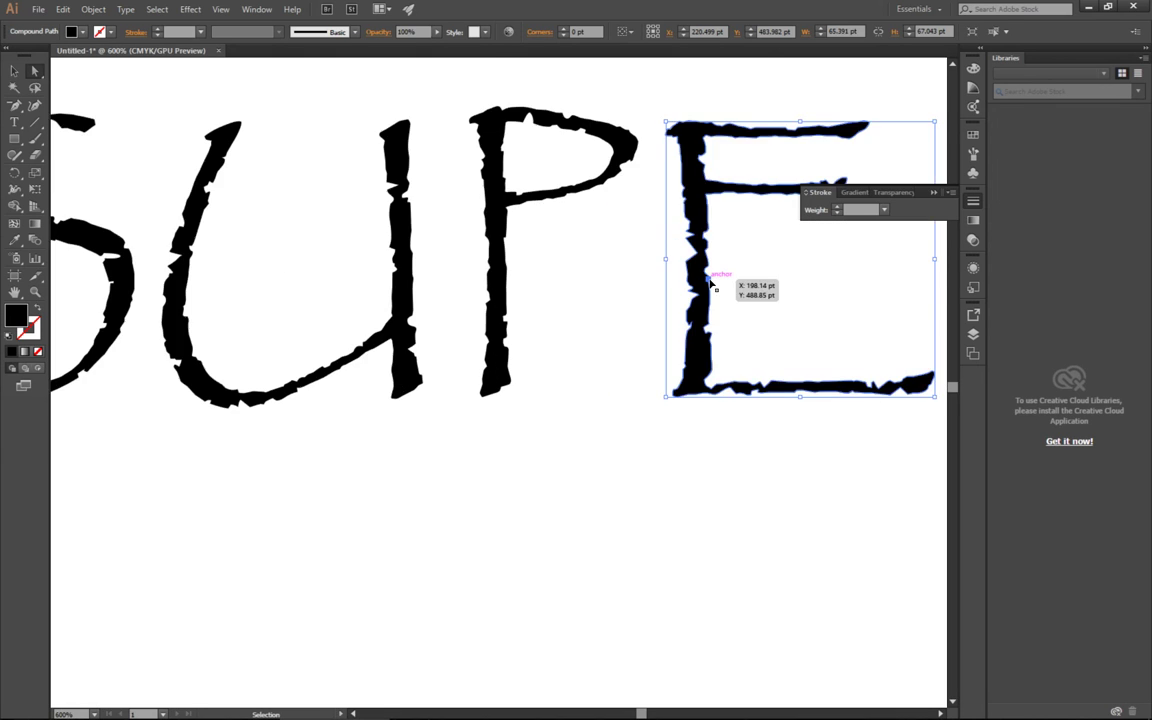
{"action": "key", "text": "space"}
{"action": "left_click_drag", "start_coordinate": [694, 275], "coordinate": [288, 411]}
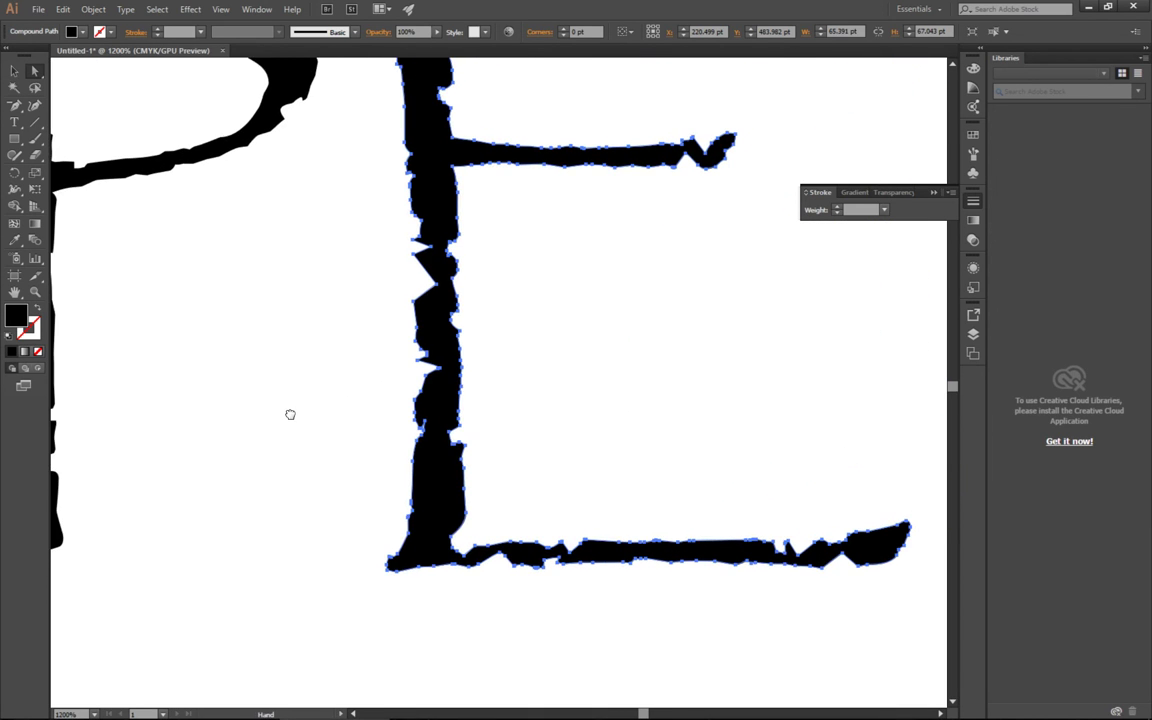
{"action": "left_click_drag", "start_coordinate": [342, 314], "coordinate": [226, 452]}
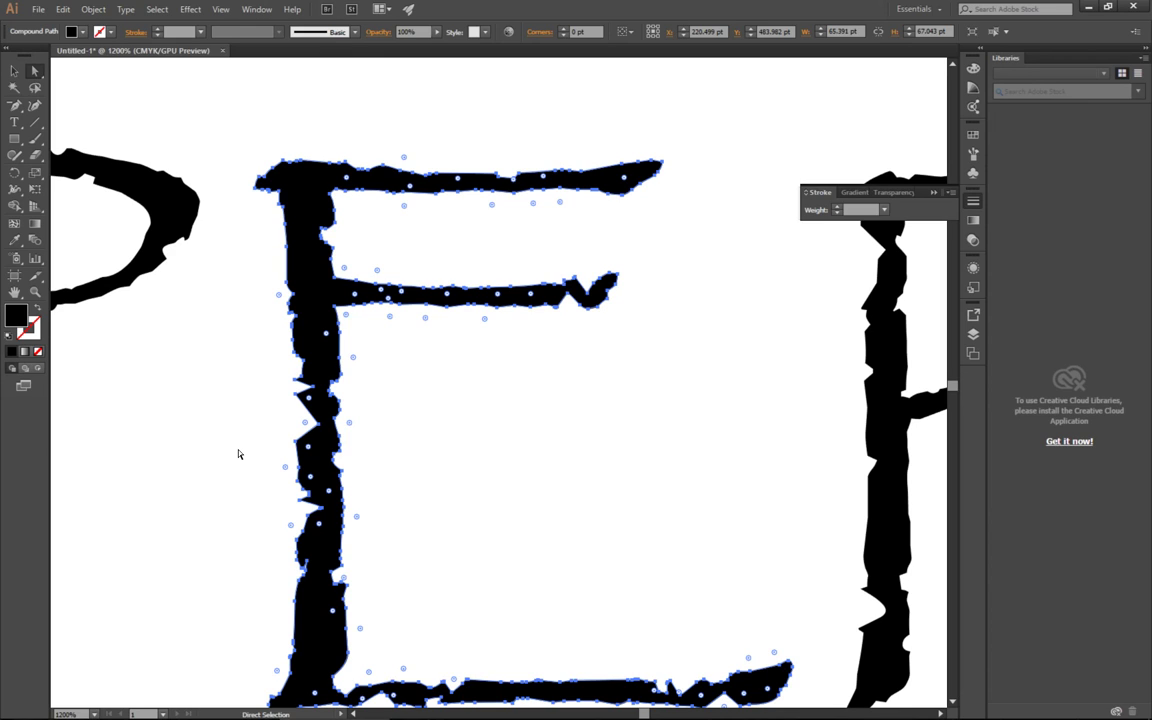
Undo the ungrouping and outlining of the Papyrus lettering, back to editable text
{"action": "key", "text": "ctrl+z"}
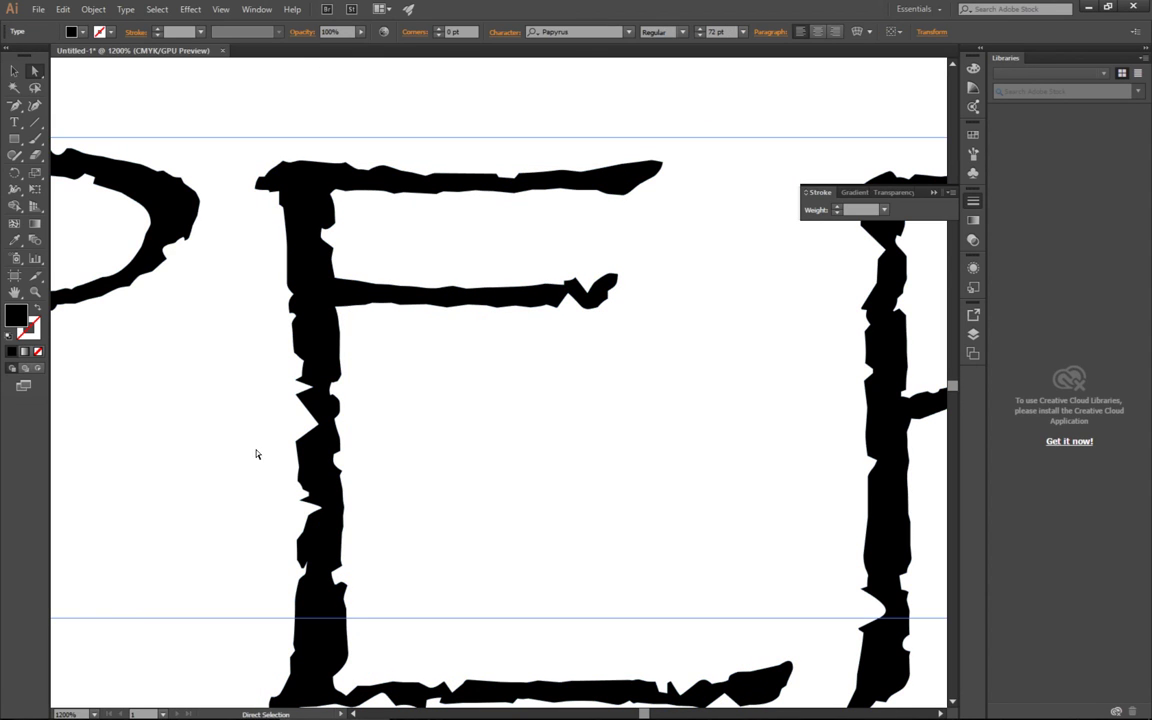
{"action": "key", "text": "ctrl+minus"}
{"action": "key", "text": "ctrl+minus"}
{"action": "key", "text": "ctrl+minus"}
{"action": "key", "text": "ctrl+minus"}
{"action": "key", "text": "ctrl+minus"}
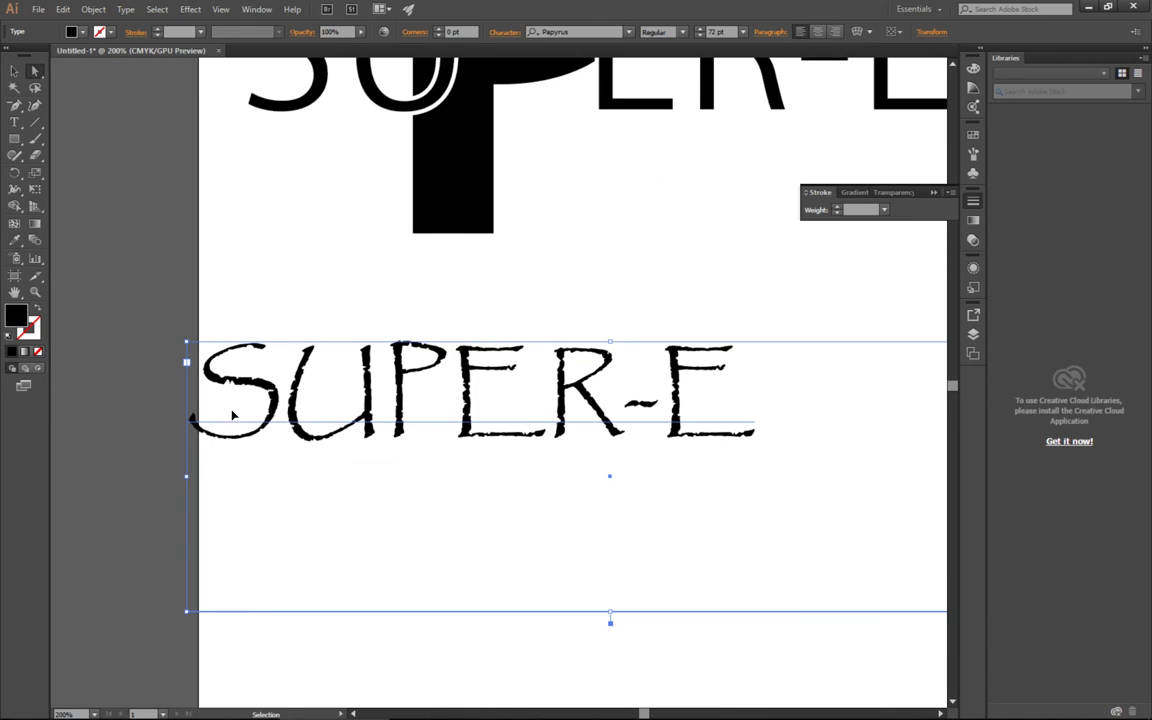
Duplicate the Papyrus SUPER-E text area and place the copy off the artboard, up and to the left of the original
{"action": "left_click", "coordinate": [12, 71]}
{"action": "key", "text": "ctrl+minus"}
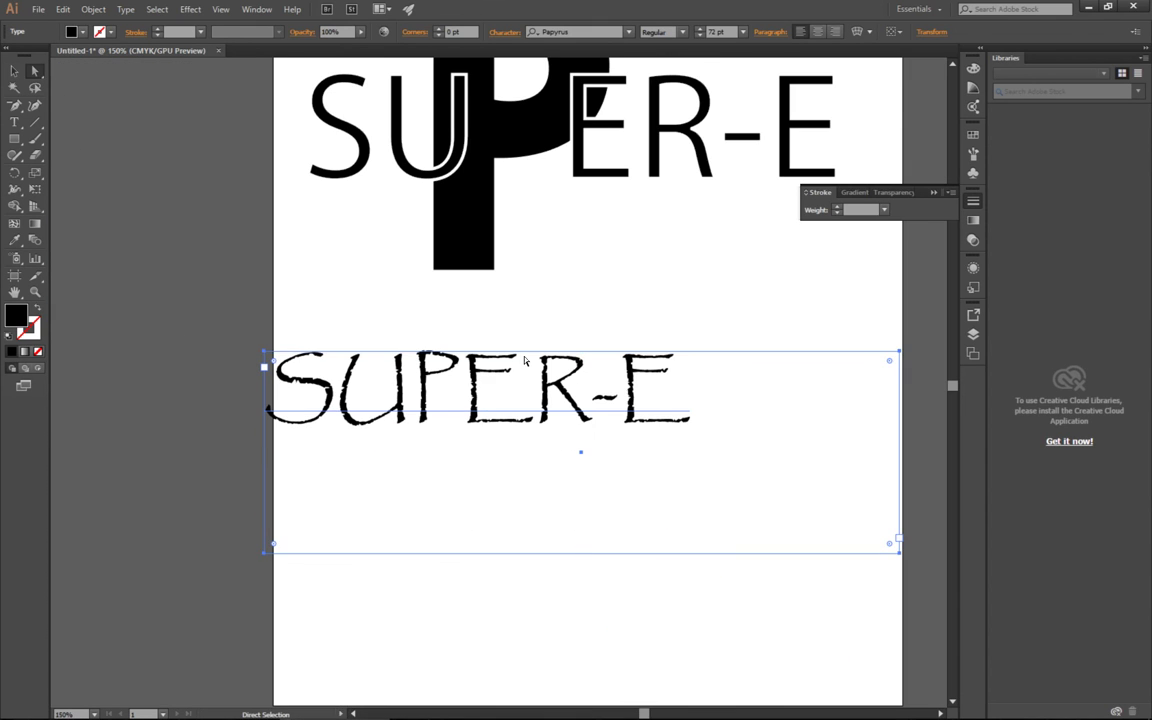
{"action": "key", "text": "ctrl+minus"}
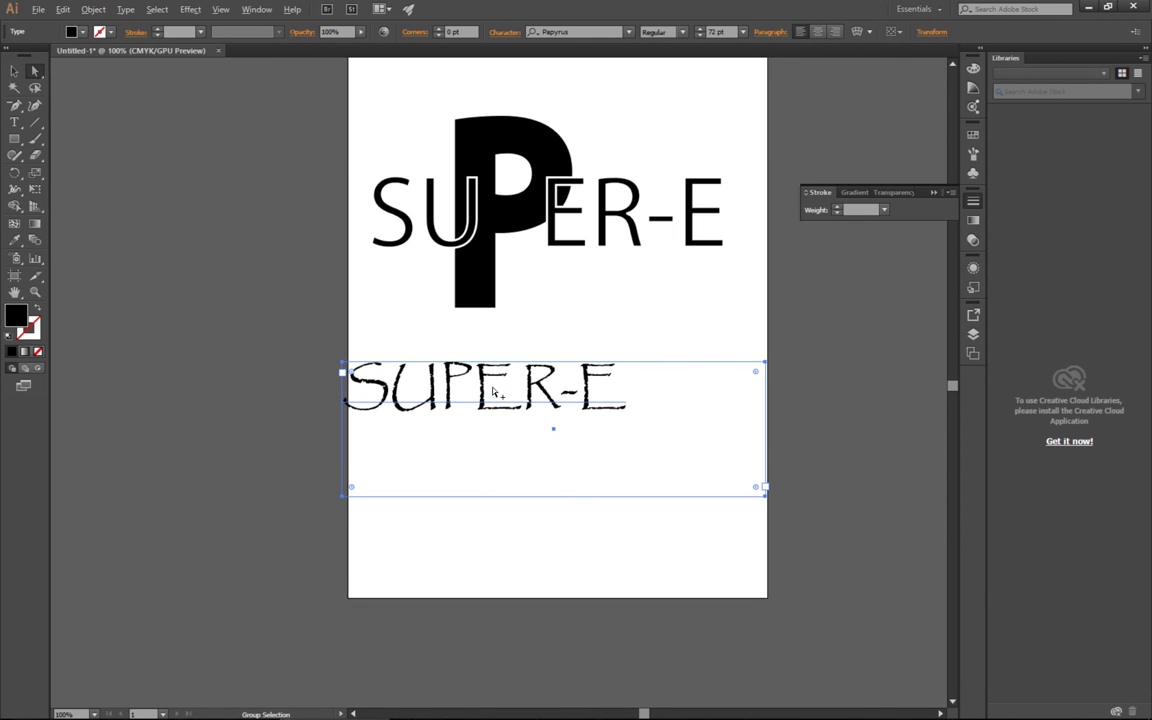
{"action": "left_click_drag", "start_coordinate": [483, 382], "coordinate": [148, 202]}
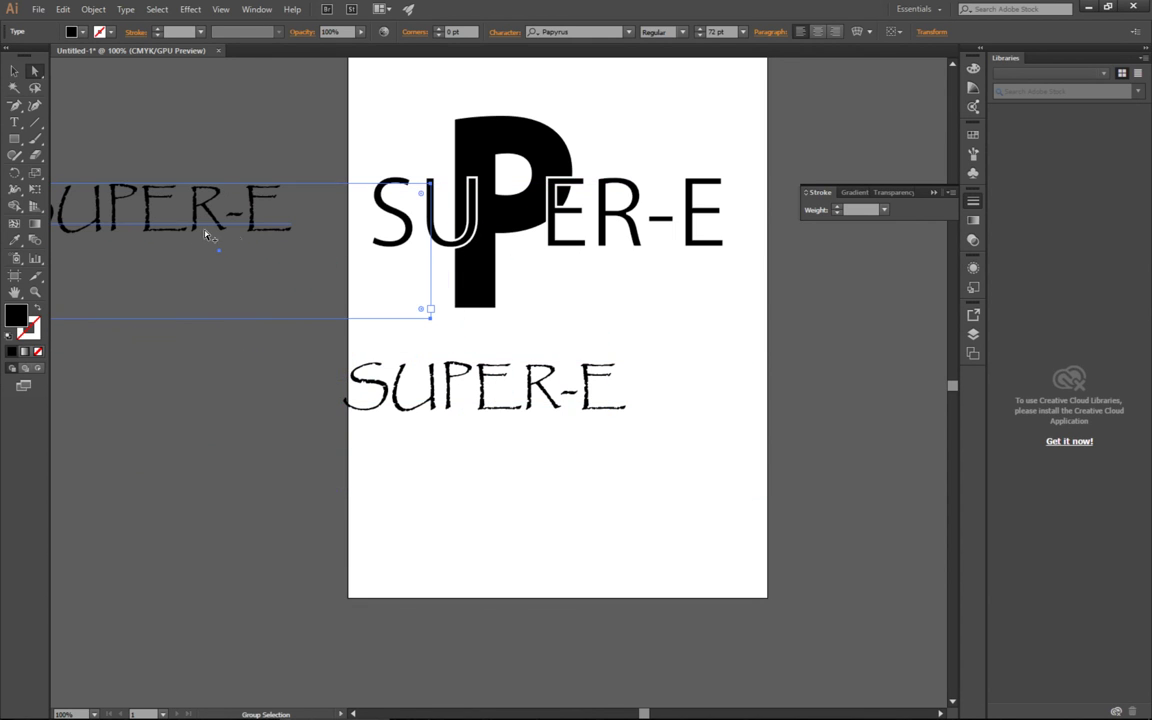
{"action": "left_click_drag", "start_coordinate": [262, 201], "coordinate": [157, 143]}
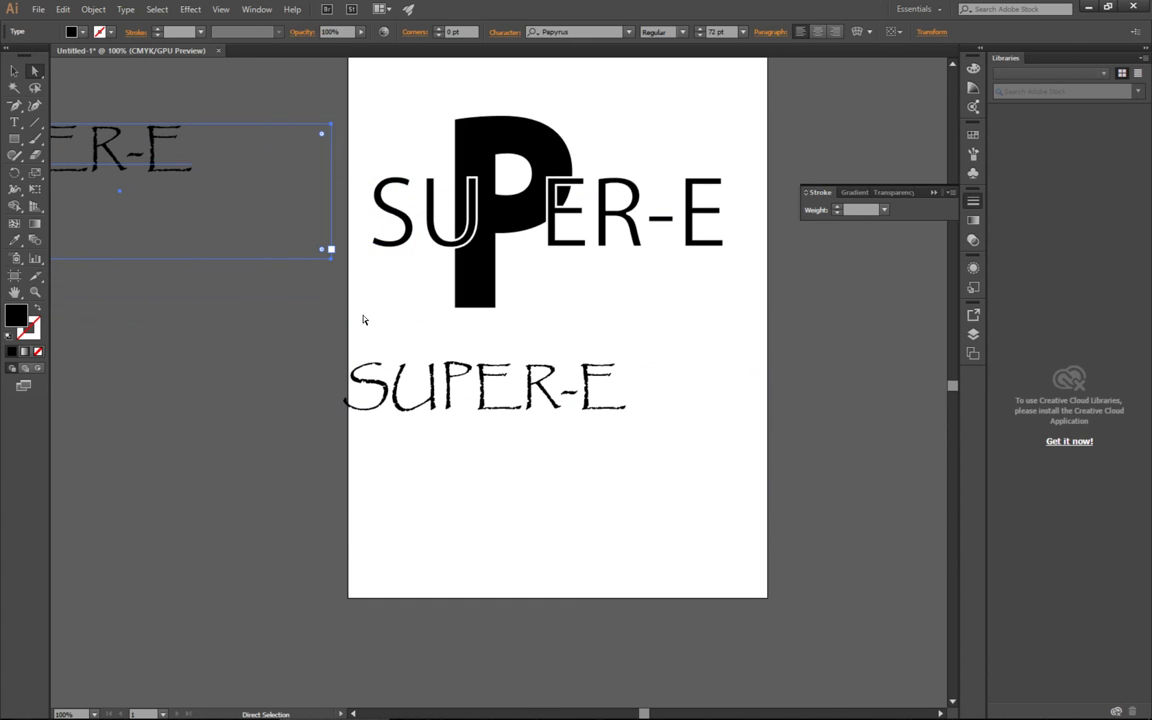